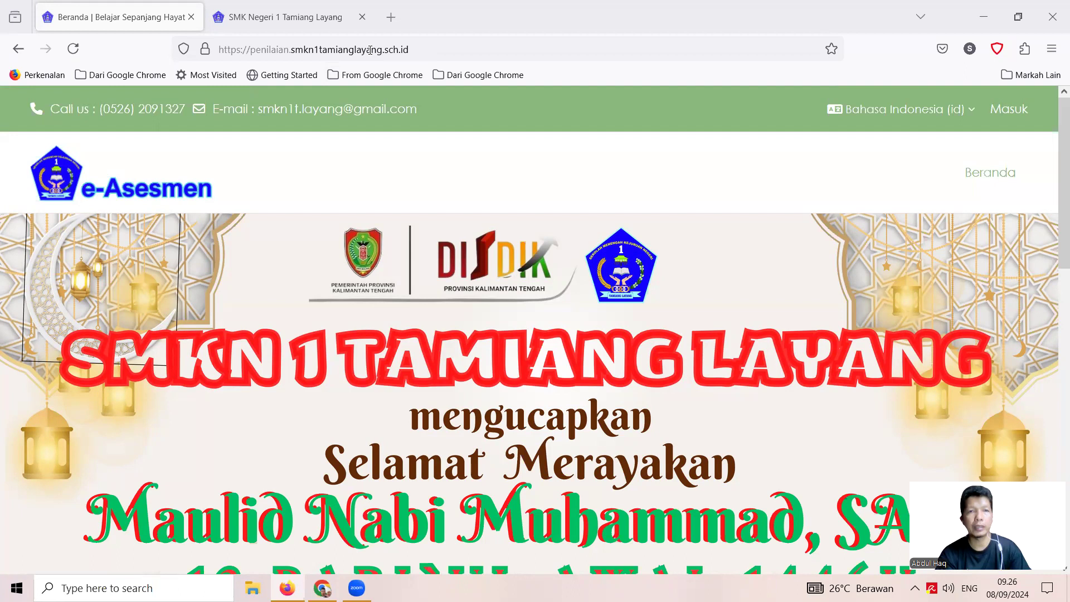
pyautogui.click(290, 50)
pyautogui.moveTo(288, 51); pyautogui.dragTo(252, 51)
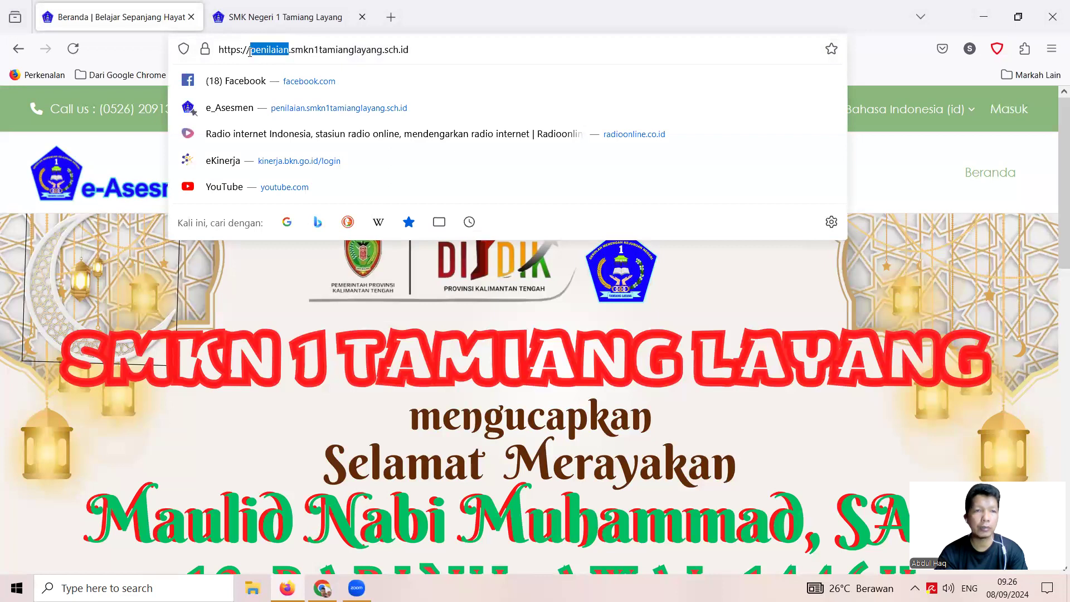
pyautogui.click(23, 156)
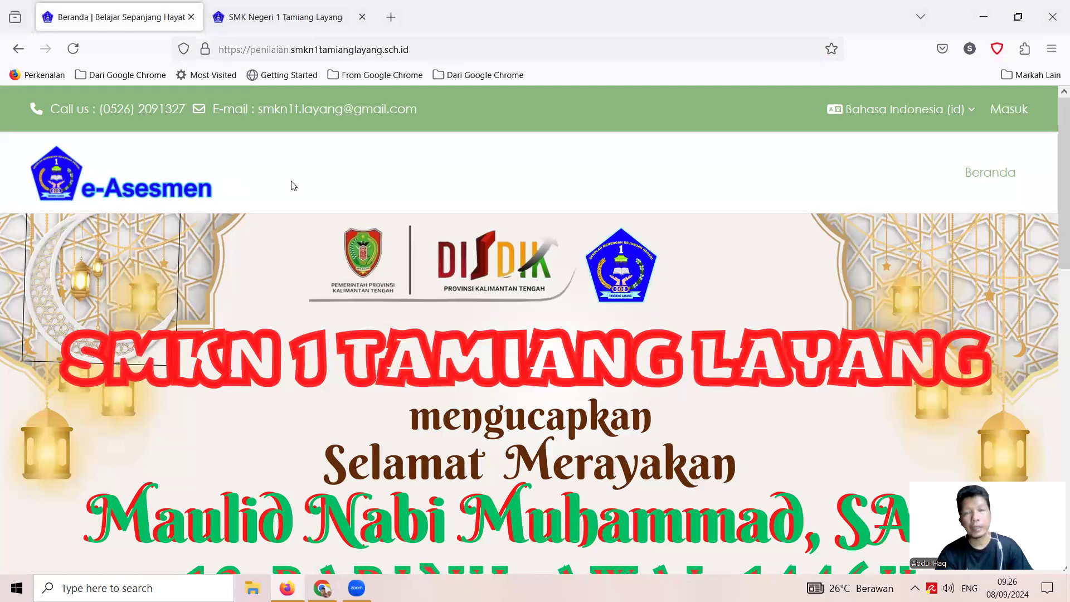
# - Sign in to the e-Asesmen site with the teacher's username and account password, and decline saving the credentials in the browser
pyautogui.click(1017, 117)
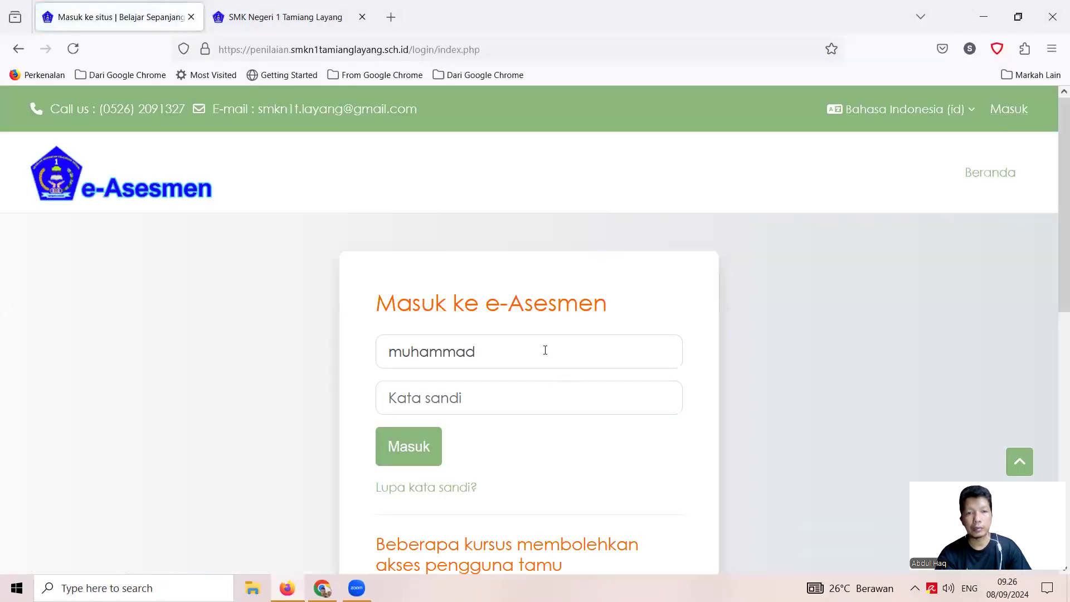
pyautogui.doubleClick(545, 345)
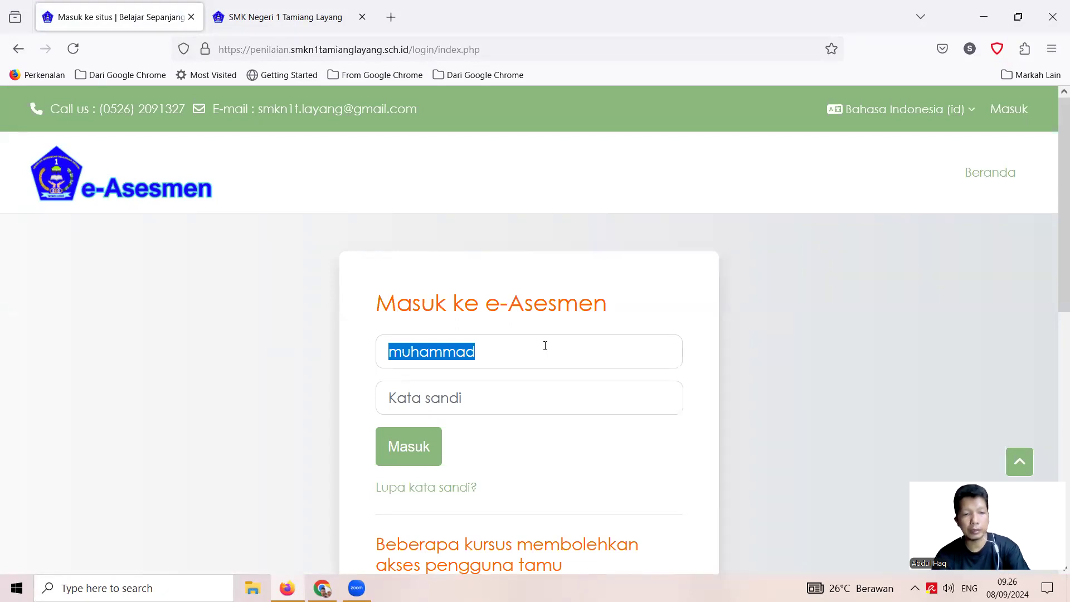
pyautogui.write('emia')
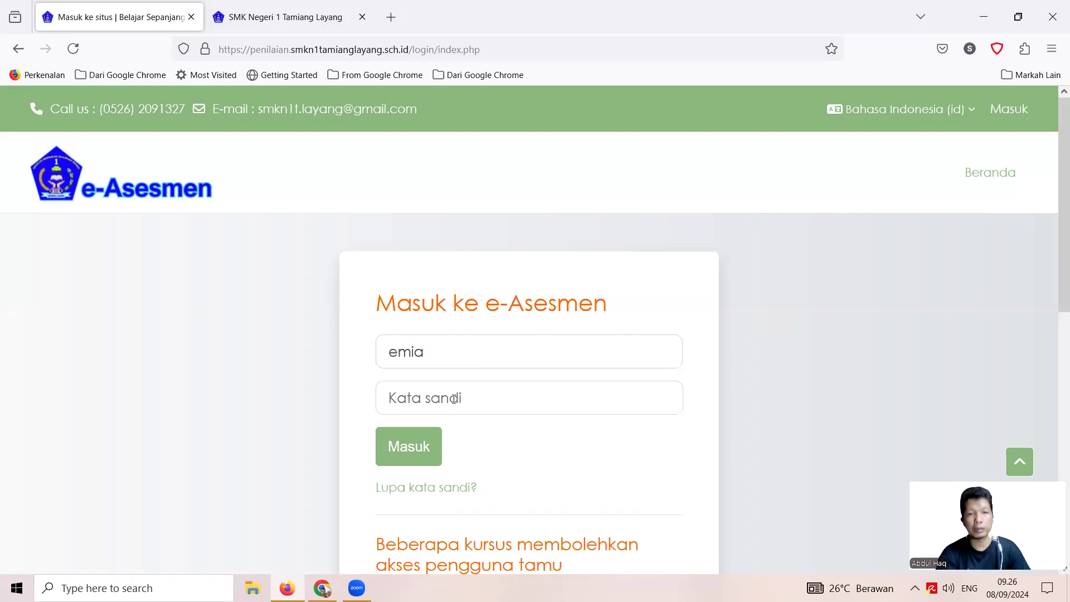
pyautogui.click(487, 398)
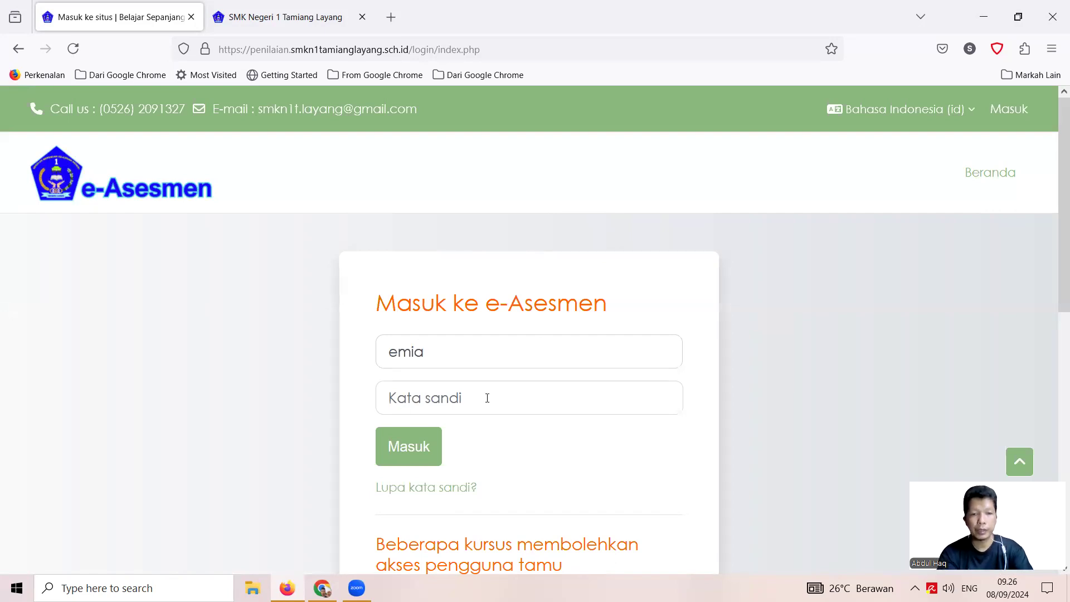
pyautogui.write('e•••••')
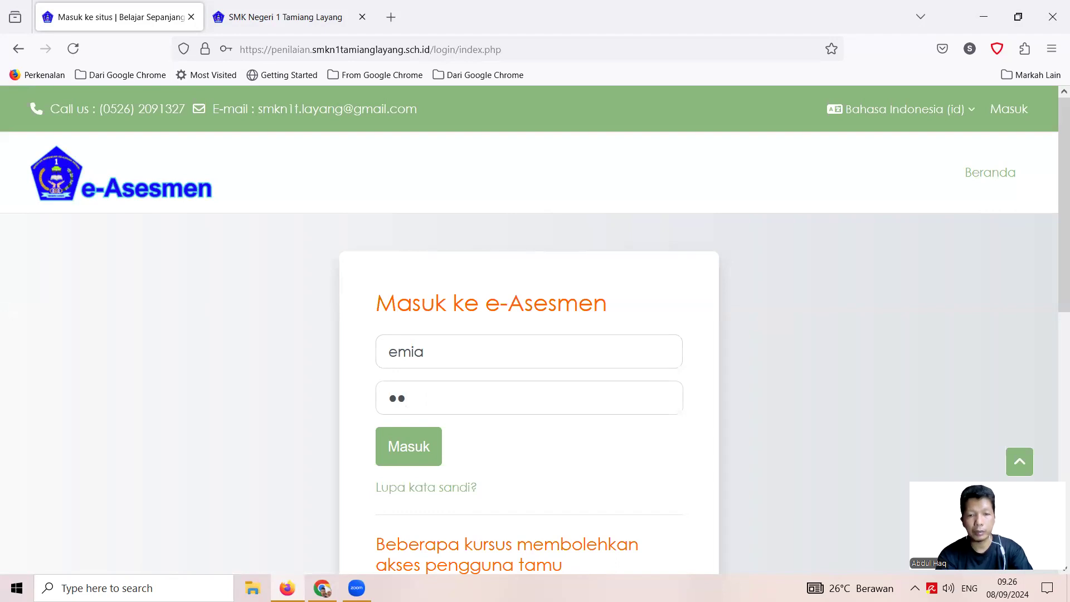
pyautogui.write('••••••')
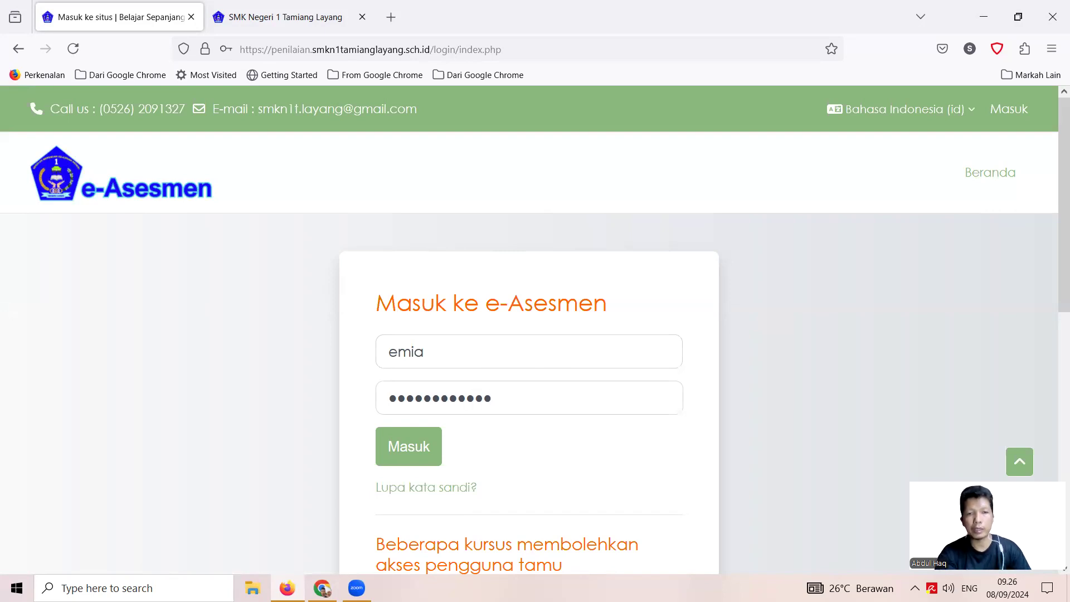
pyautogui.click(414, 452)
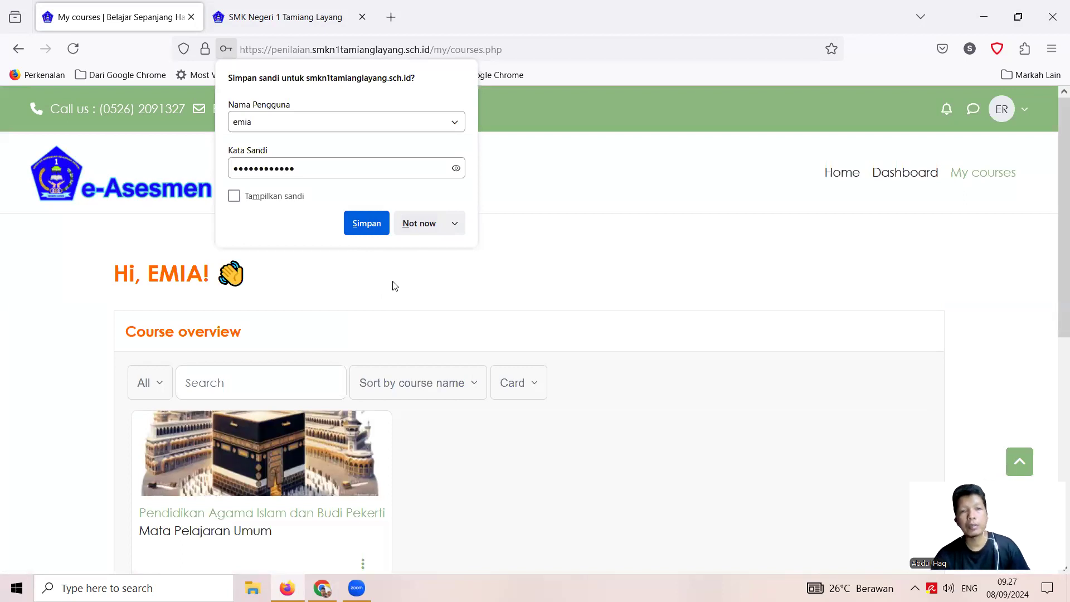
pyautogui.click(422, 226)
# - Open the Pendidikan Agama Islam dan Budi Pekerti course from the course overview
pyautogui.scroll(-2, 580, 274)
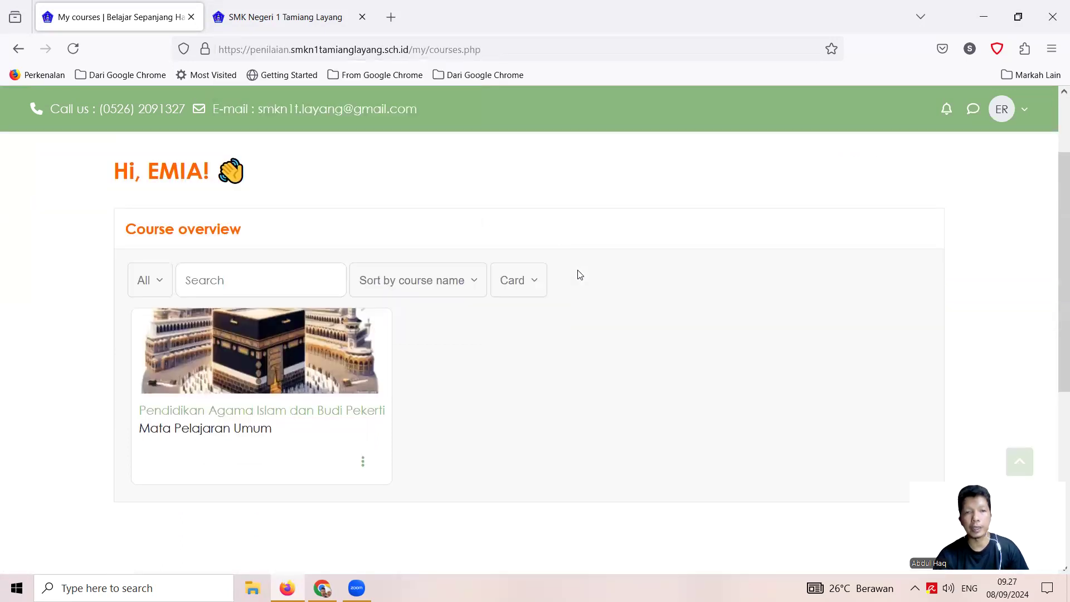
pyautogui.scroll(-1, 579, 274)
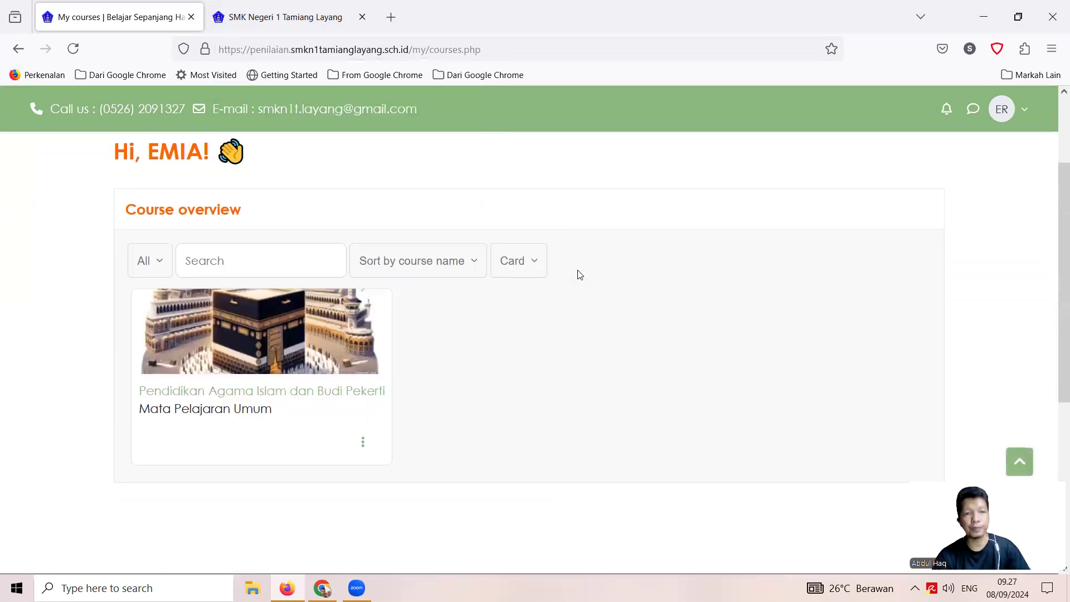
pyautogui.scroll(2, 579, 274)
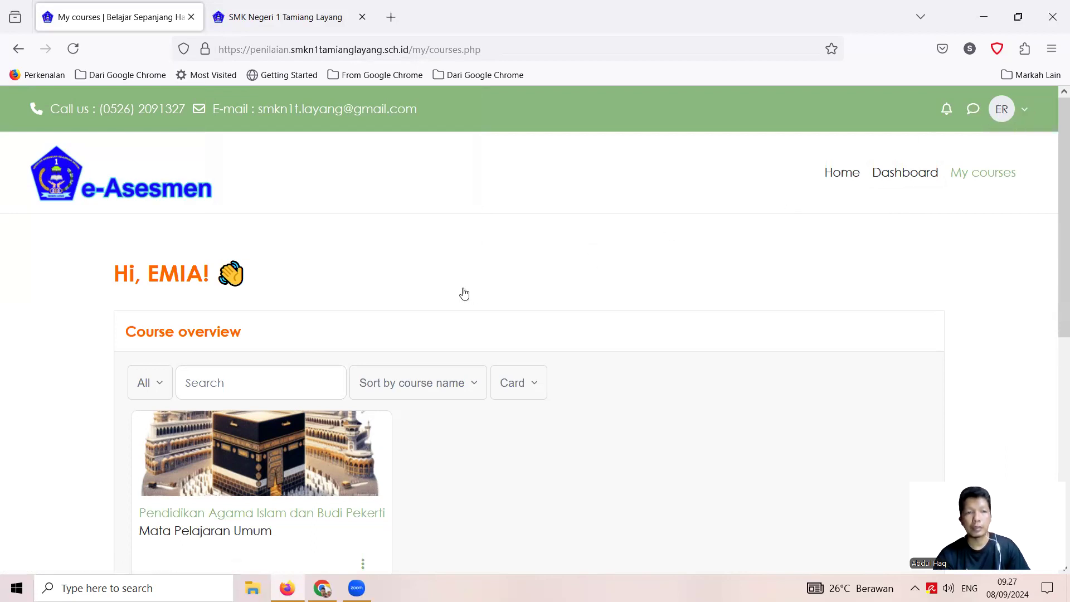
pyautogui.scroll(-1, 463, 293)
pyautogui.scroll(-1, 464, 293)
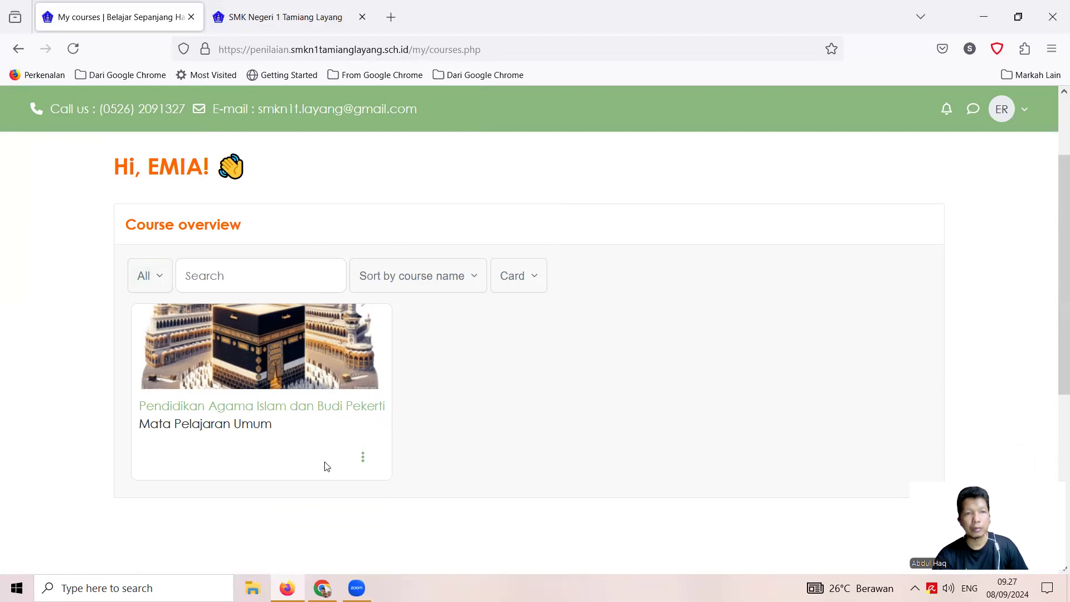
pyautogui.click(347, 409)
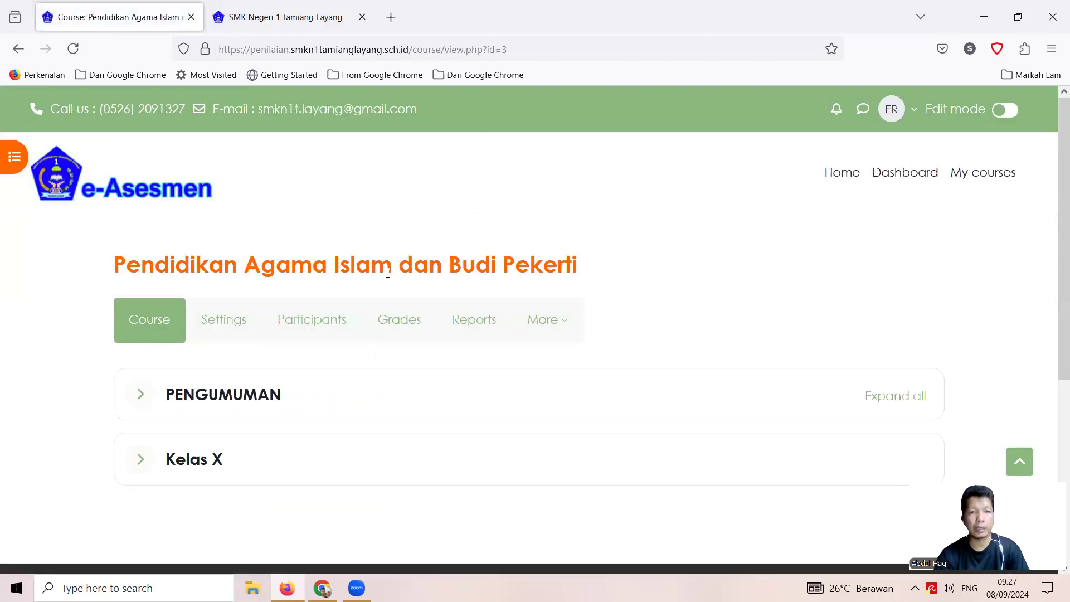
# - Return to the My courses page and reopen the Pendidikan Agama Islam dan Budi Pekerti course
pyautogui.scroll(-2, 691, 299)
pyautogui.scroll(2, 690, 299)
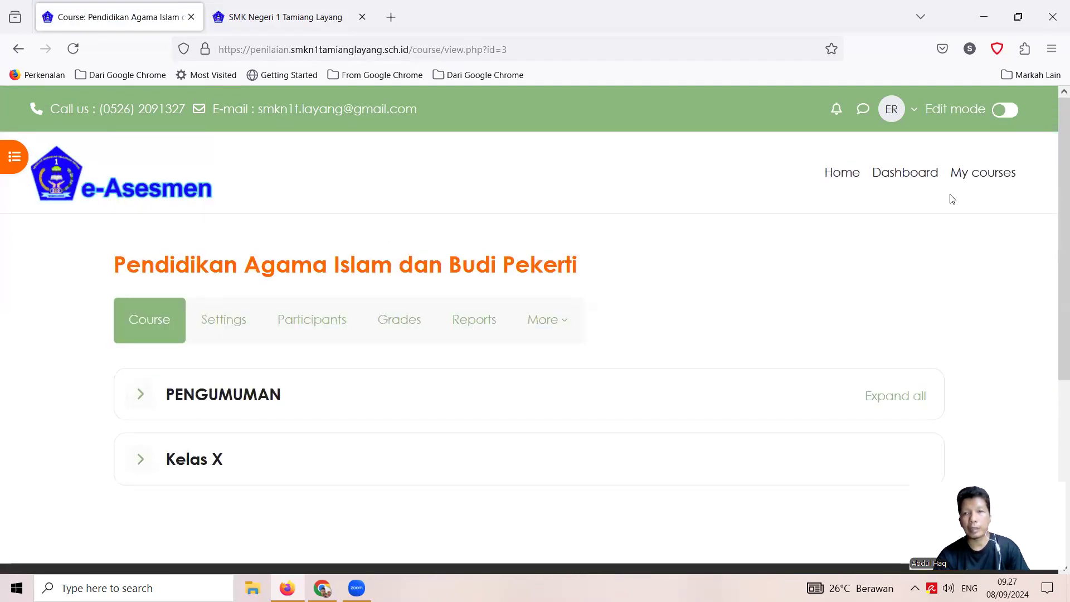
pyautogui.click(975, 184)
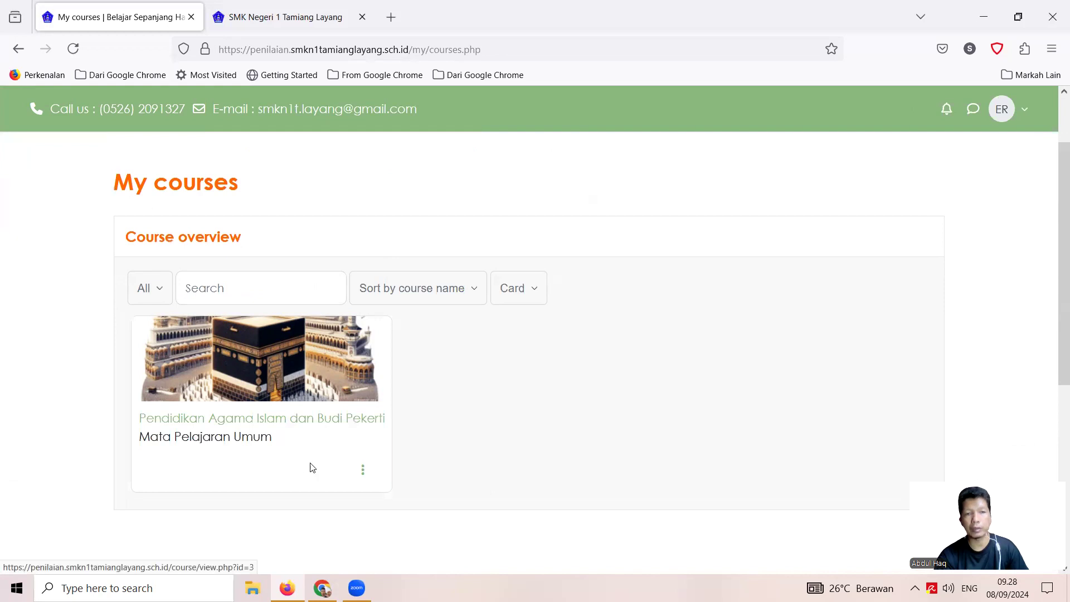
pyautogui.click(314, 419)
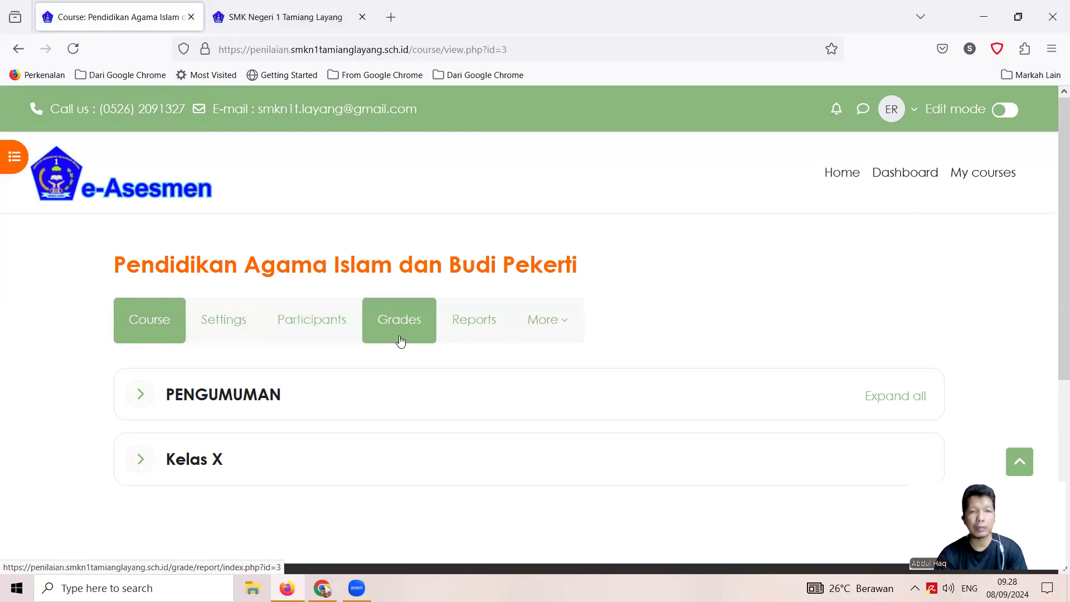
pyautogui.click(563, 327)
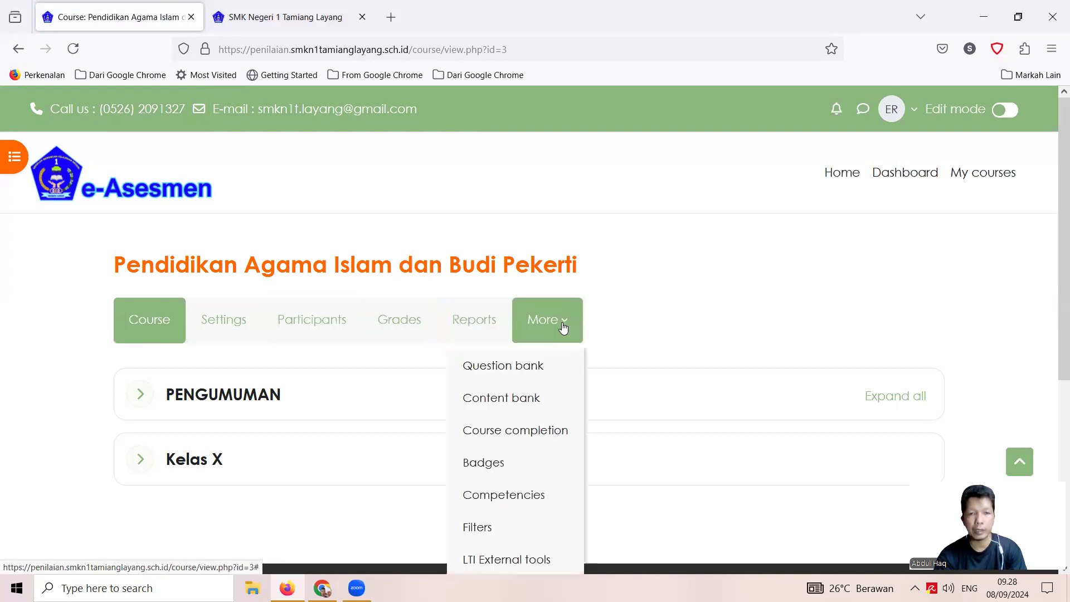
pyautogui.scroll(-2, 563, 327)
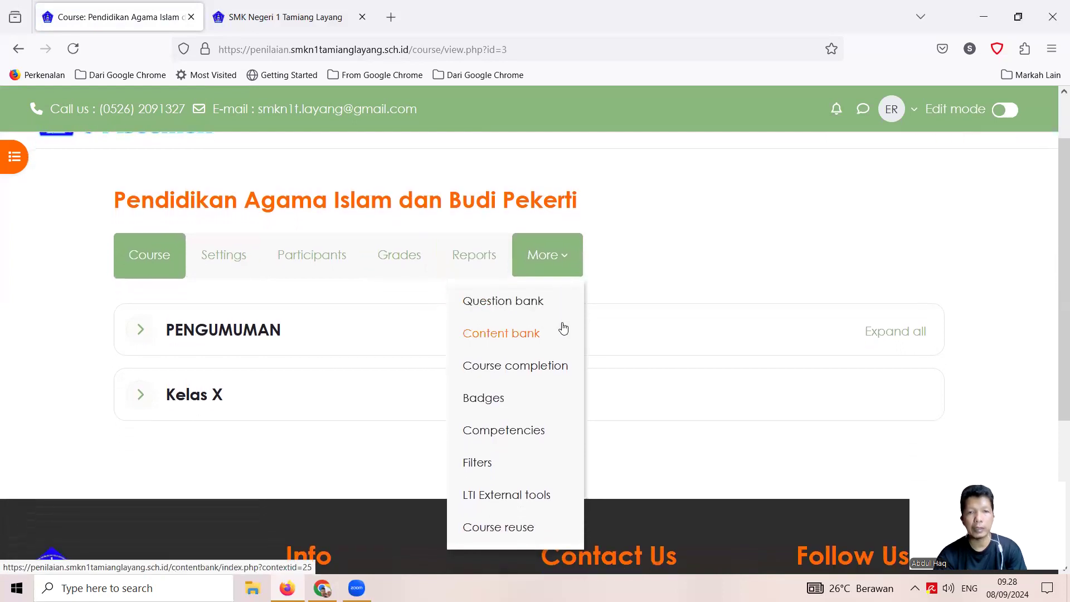
pyautogui.scroll(1, 562, 327)
pyautogui.scroll(-1, 563, 328)
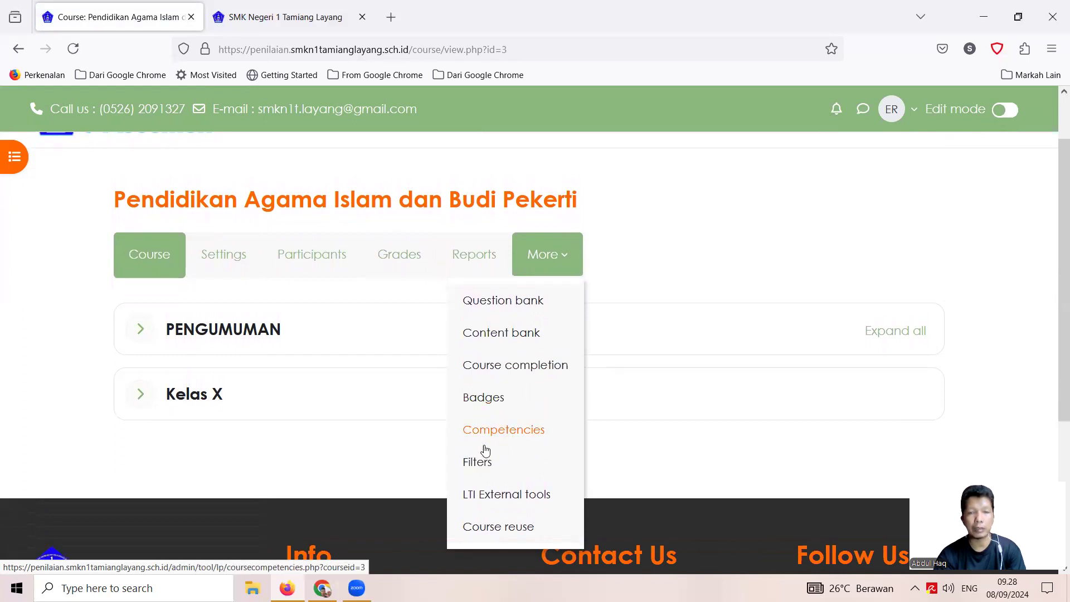
# - Turn on edit mode for the Pendidikan Agama Islam dan Budi Pekerti course
pyautogui.click(720, 225)
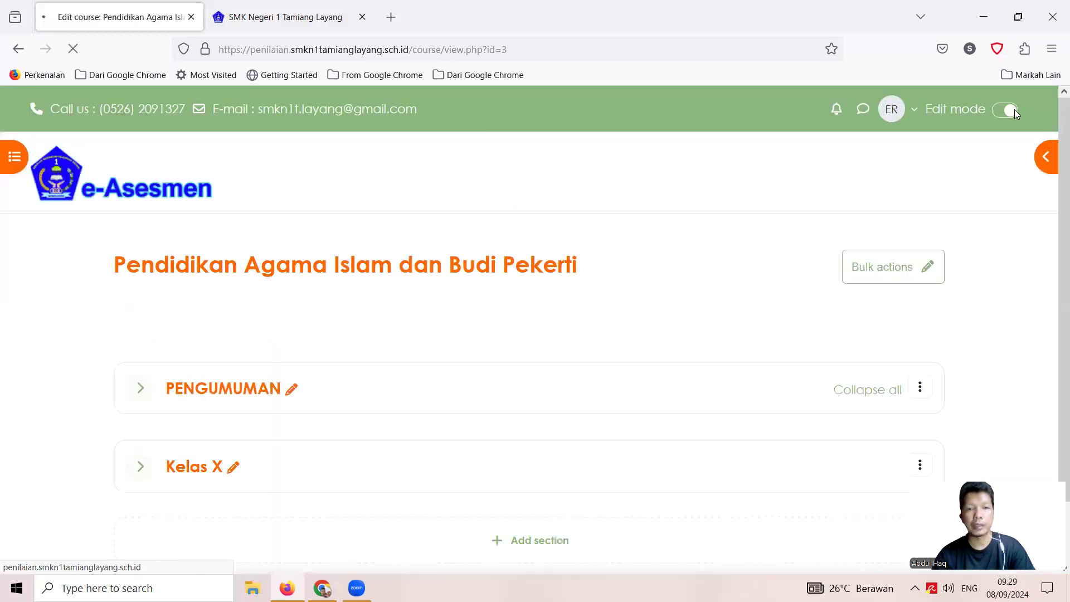
pyautogui.scroll(-1, 996, 306)
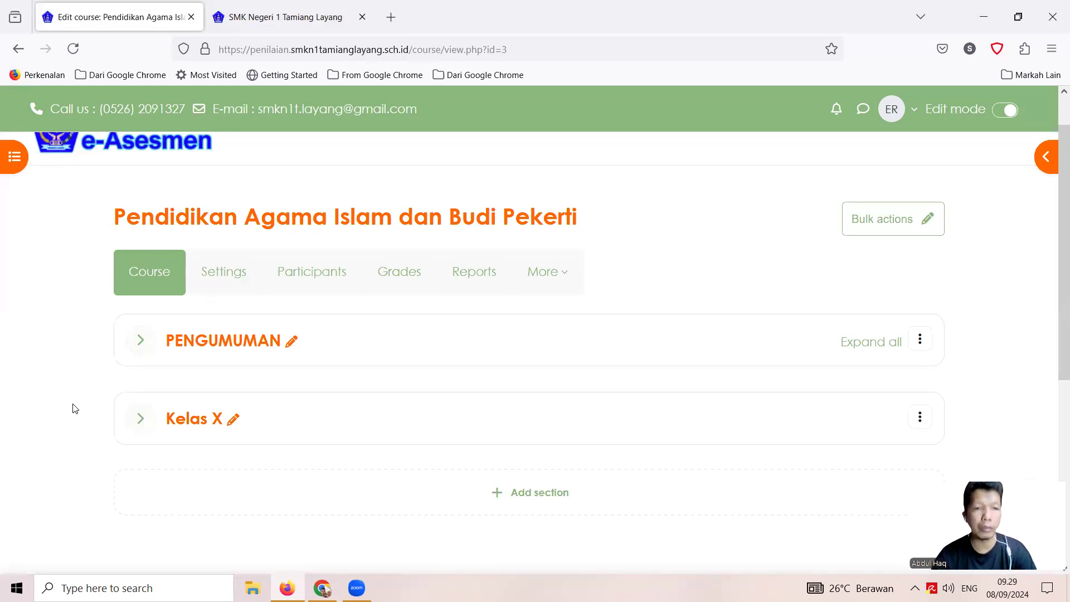
pyautogui.scroll(-2, 75, 409)
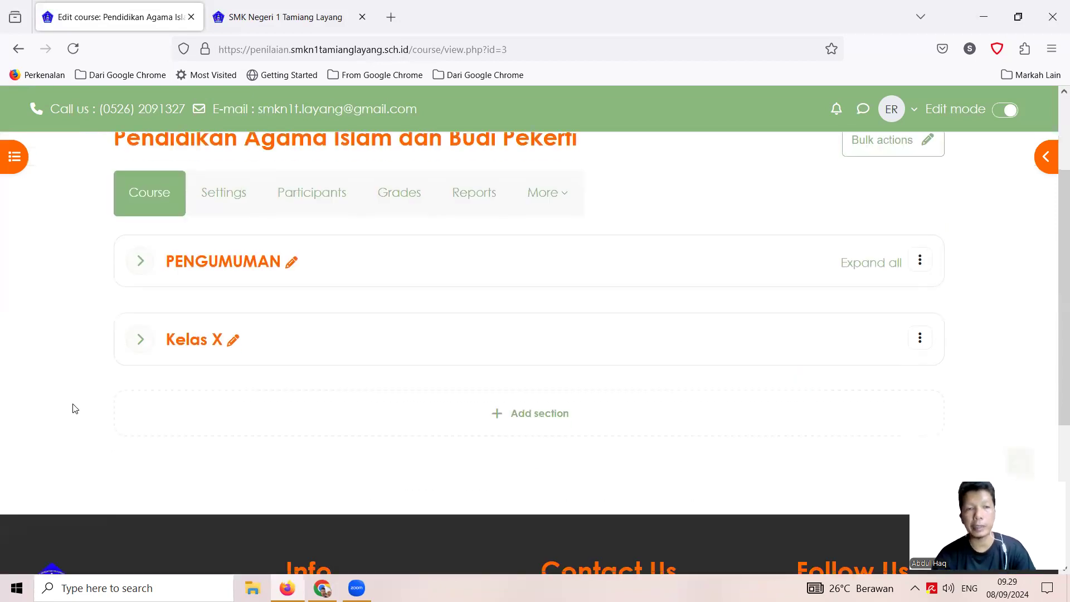
pyautogui.scroll(1, 75, 409)
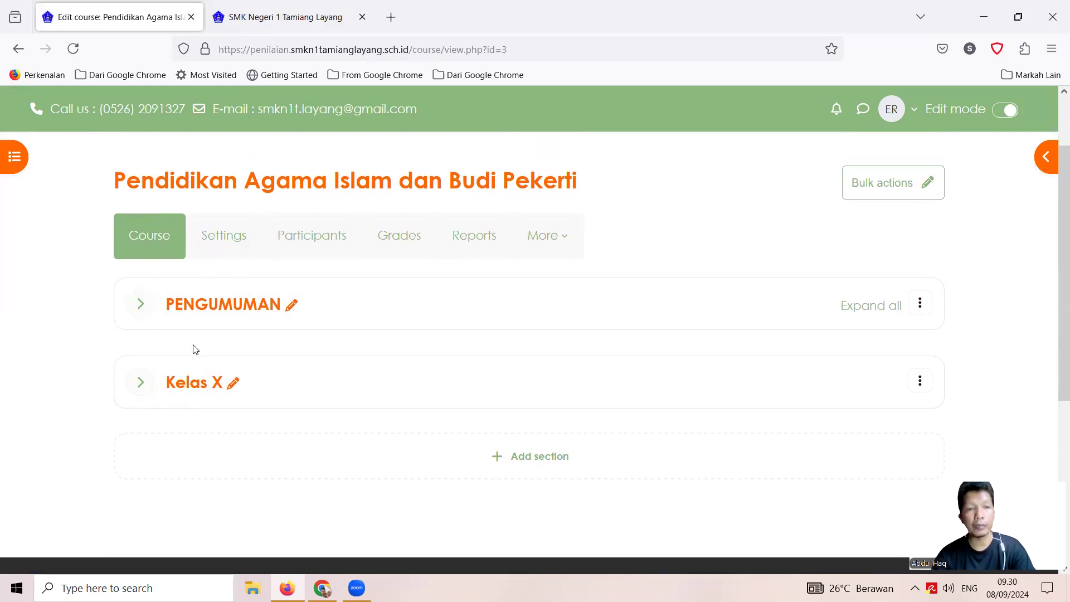
# - Open the PENGUMUMAN section's name for editing and confirm the same name
pyautogui.click(291, 308)
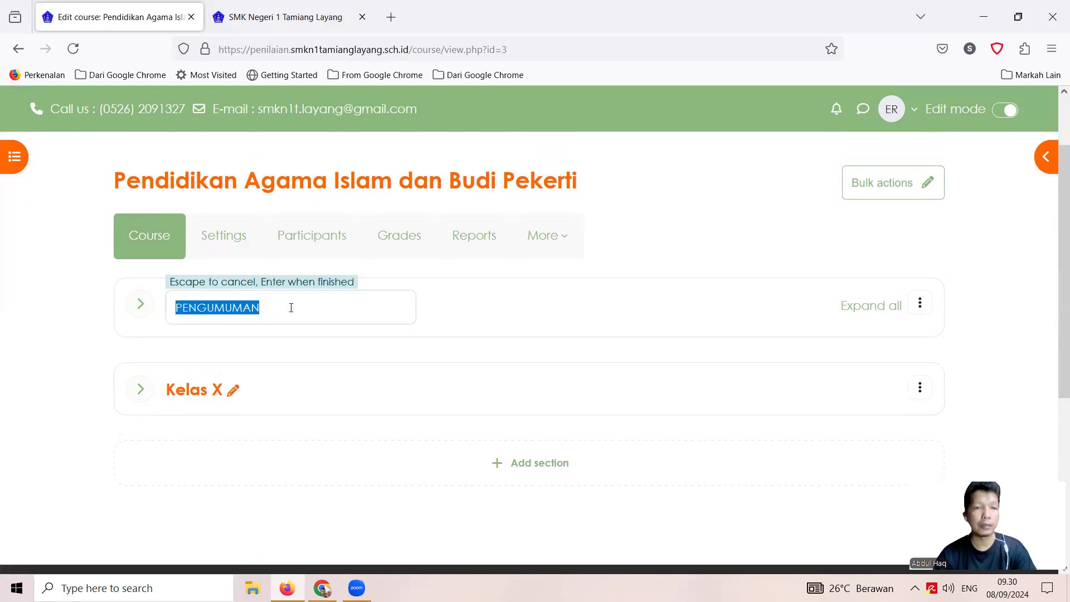
pyautogui.click(291, 308)
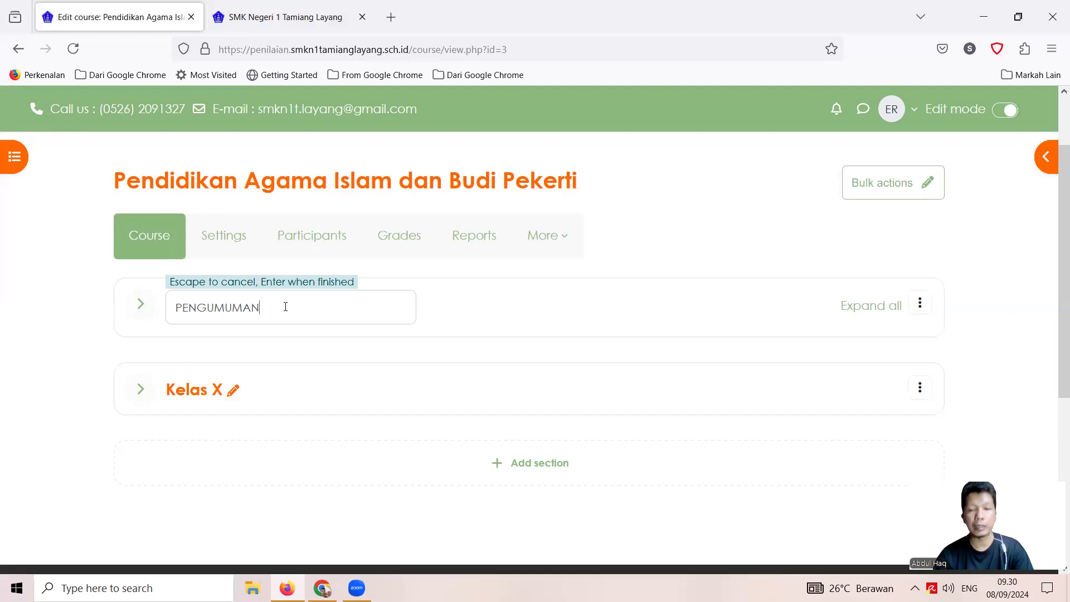
pyautogui.press('Return')
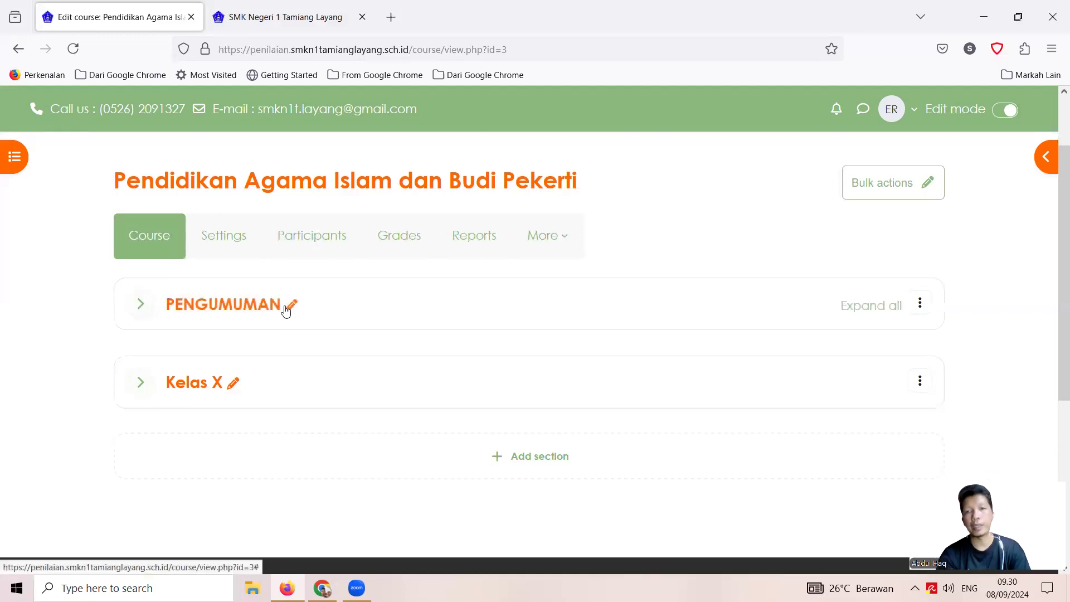
# - Expand the PENGUMUMAN section and open its settings to review the section name and description
pyautogui.click(140, 311)
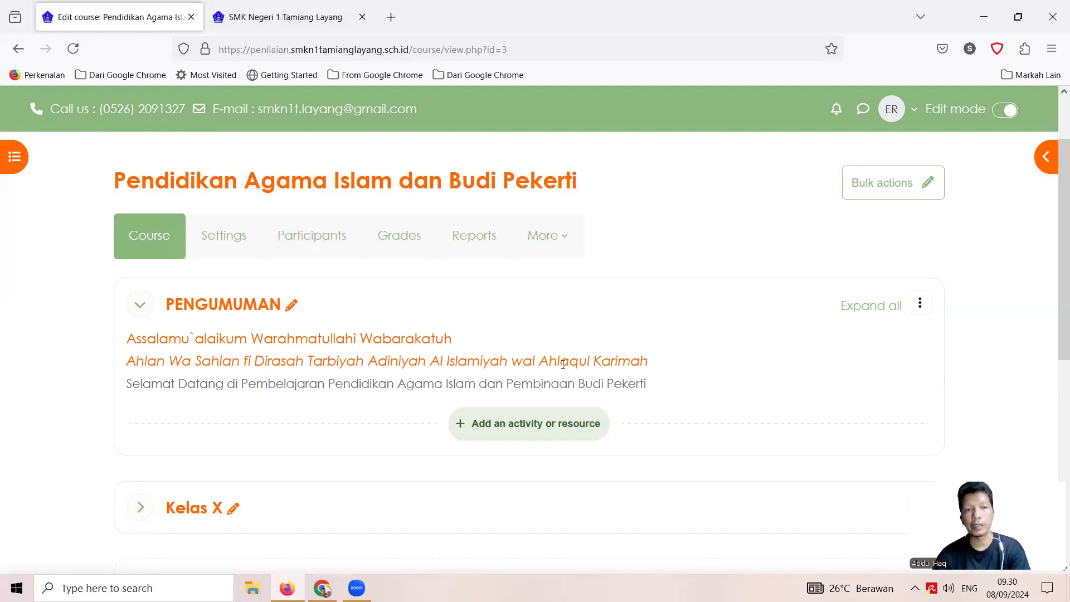
pyautogui.click(919, 304)
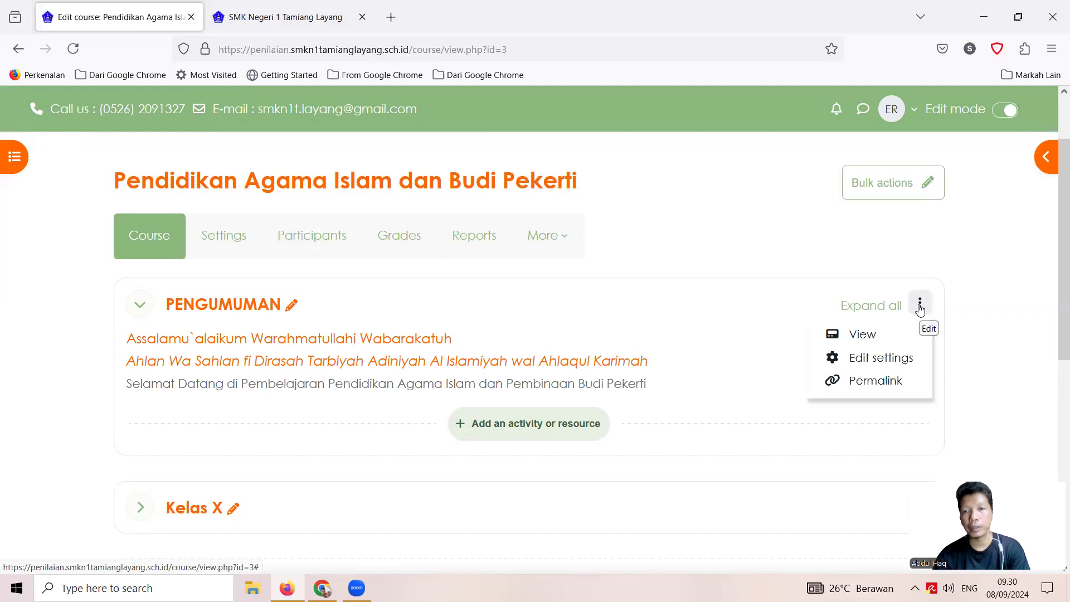
pyautogui.click(881, 360)
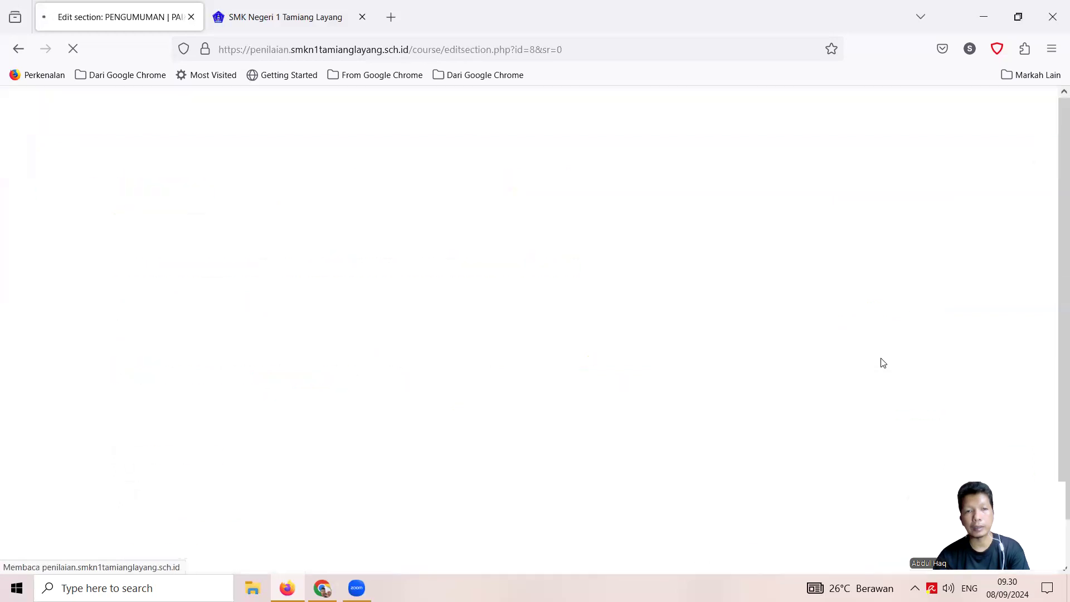
pyautogui.scroll(-3, 702, 320)
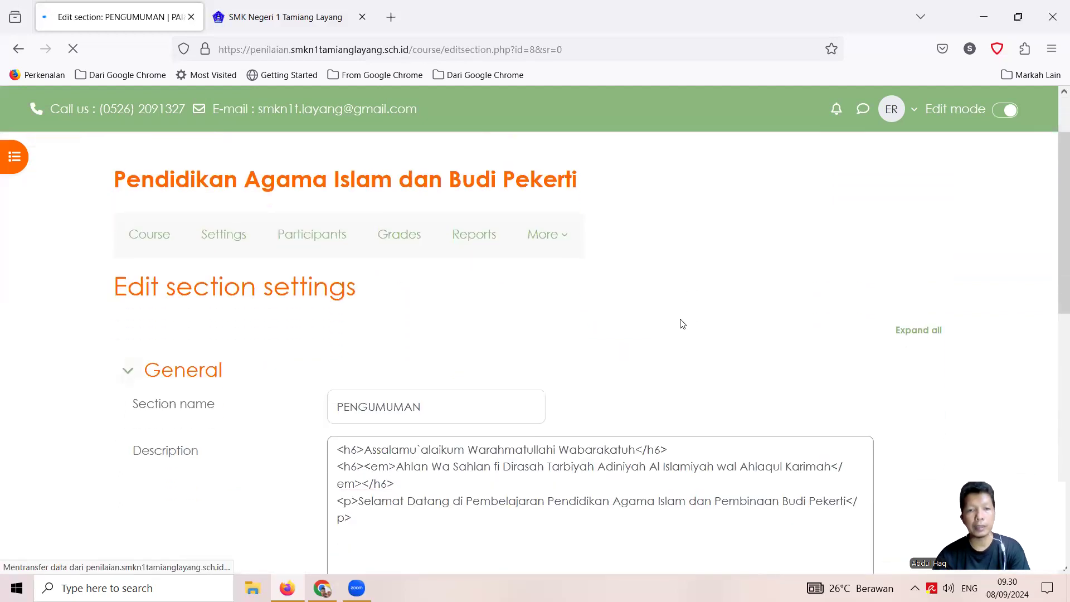
pyautogui.scroll(-2, 682, 324)
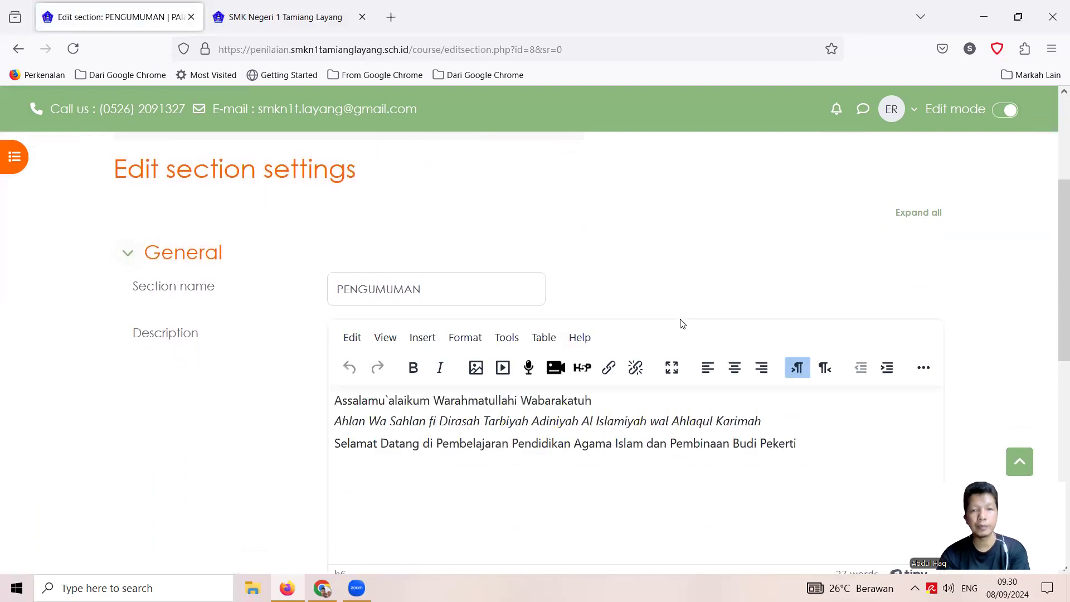
pyautogui.scroll(-3, 683, 323)
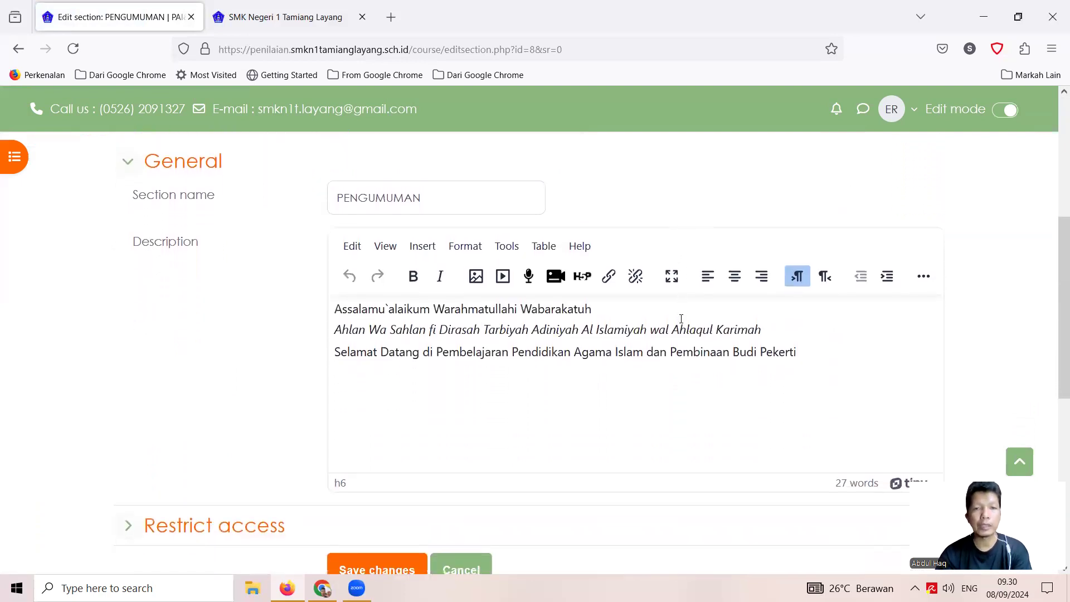
pyautogui.scroll(-3, 681, 319)
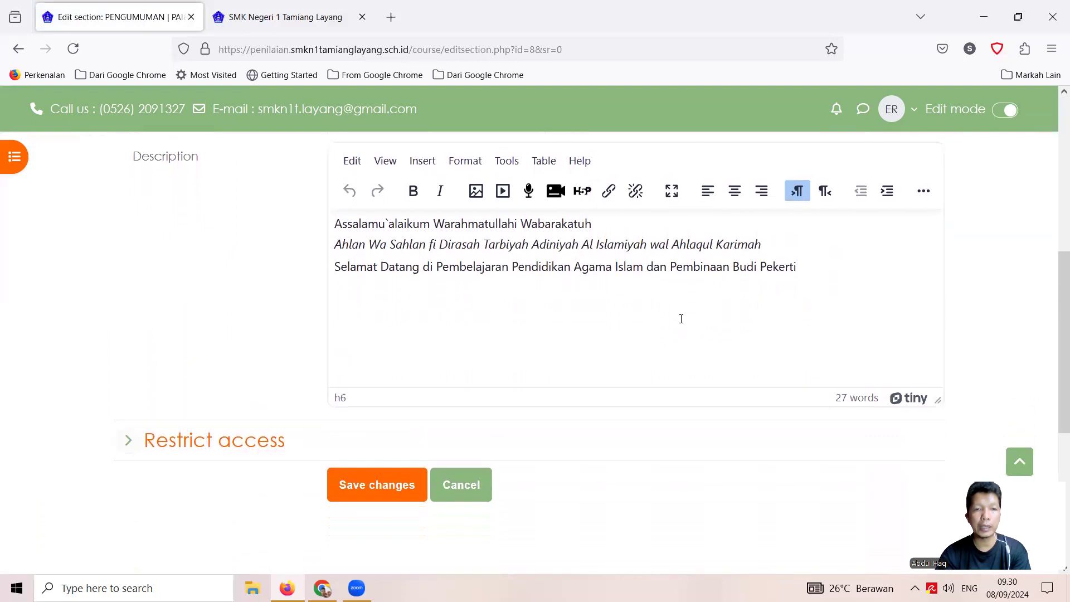
pyautogui.scroll(-1, 683, 324)
pyautogui.scroll(3, 681, 320)
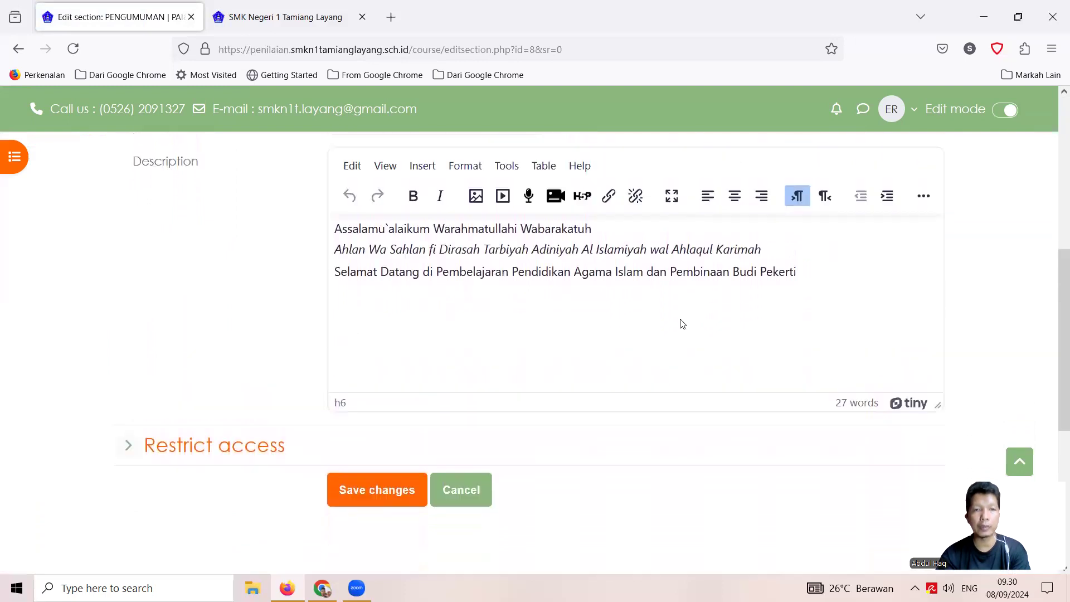
# - Start a numbered list below the welcome text in the section description, with the first item "Pilihlah kelas yang sesuai"
pyautogui.scroll(1, 681, 318)
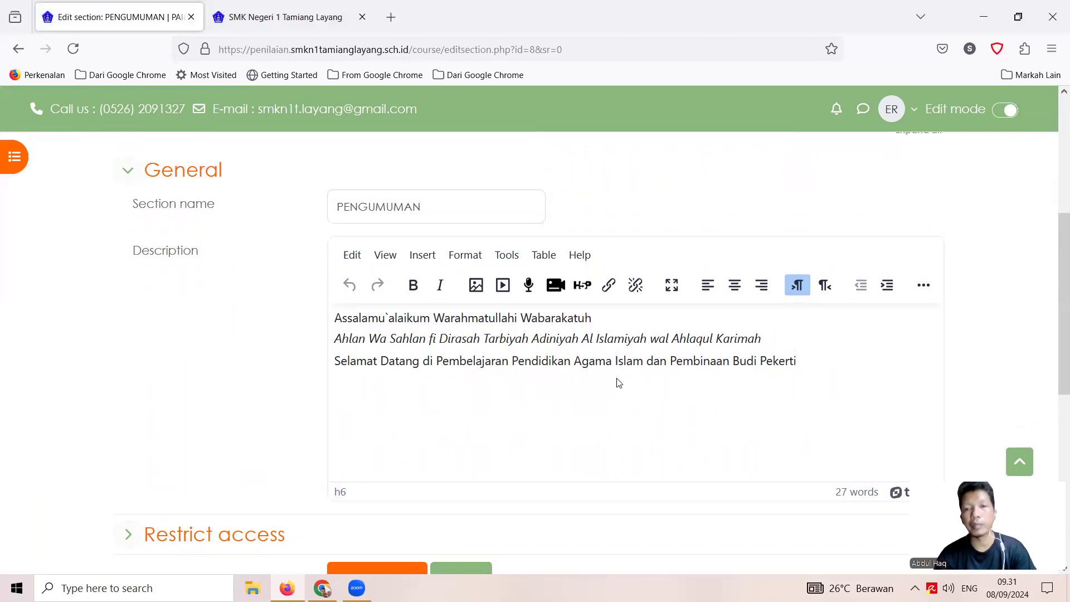
pyautogui.scroll(-1, 618, 382)
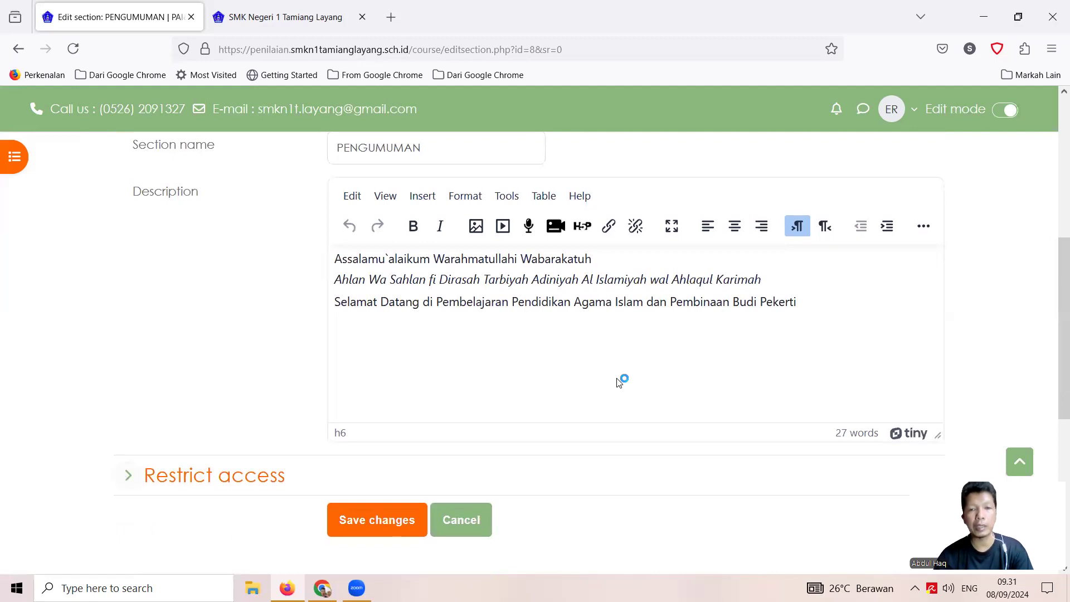
pyautogui.click(797, 306)
pyautogui.press('Return')
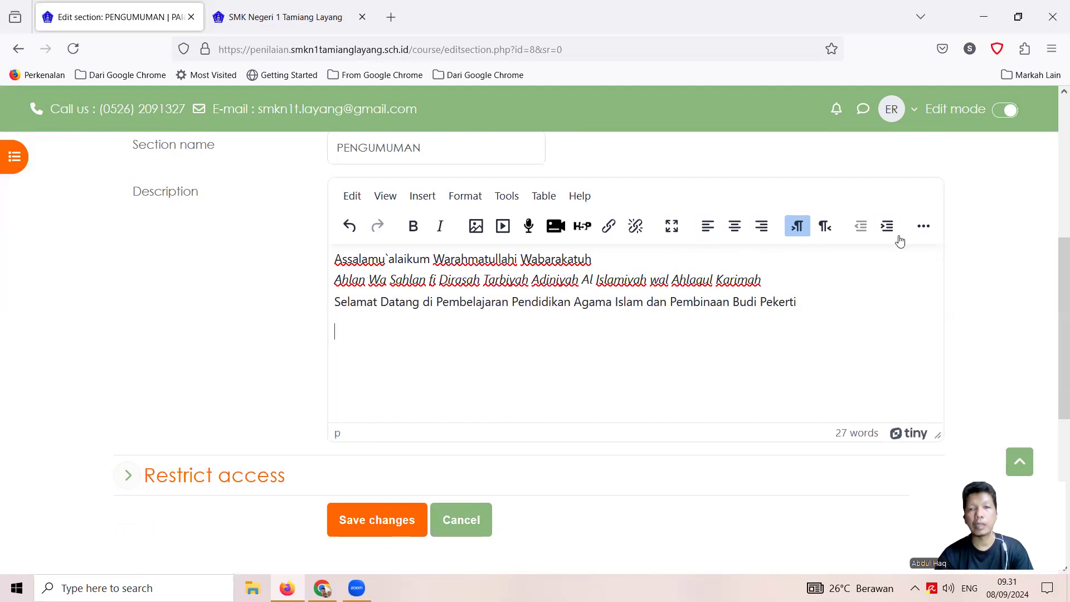
pyautogui.click(924, 227)
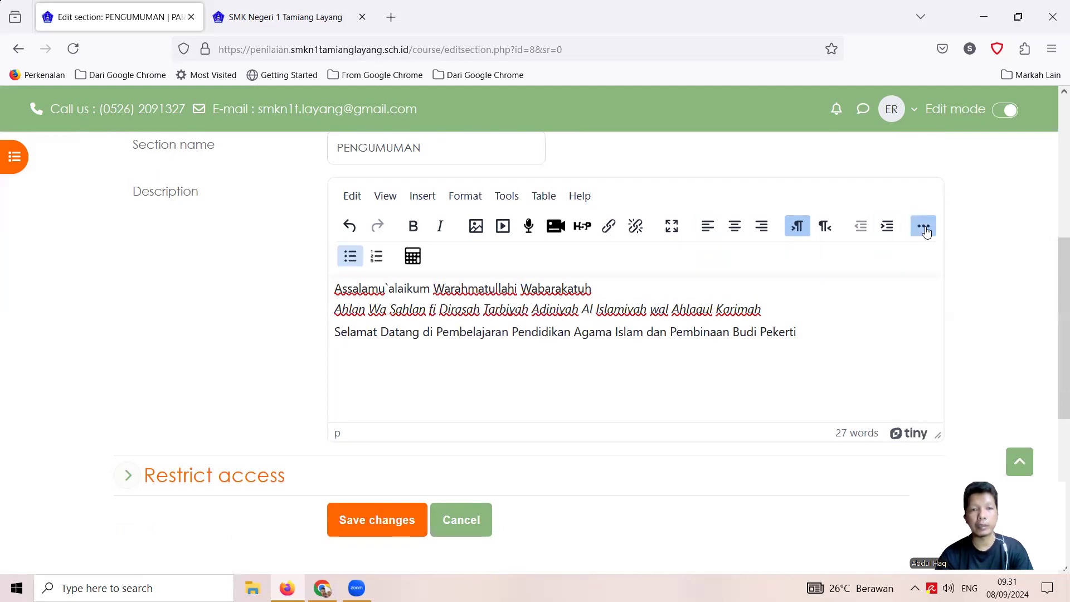
pyautogui.click(377, 258)
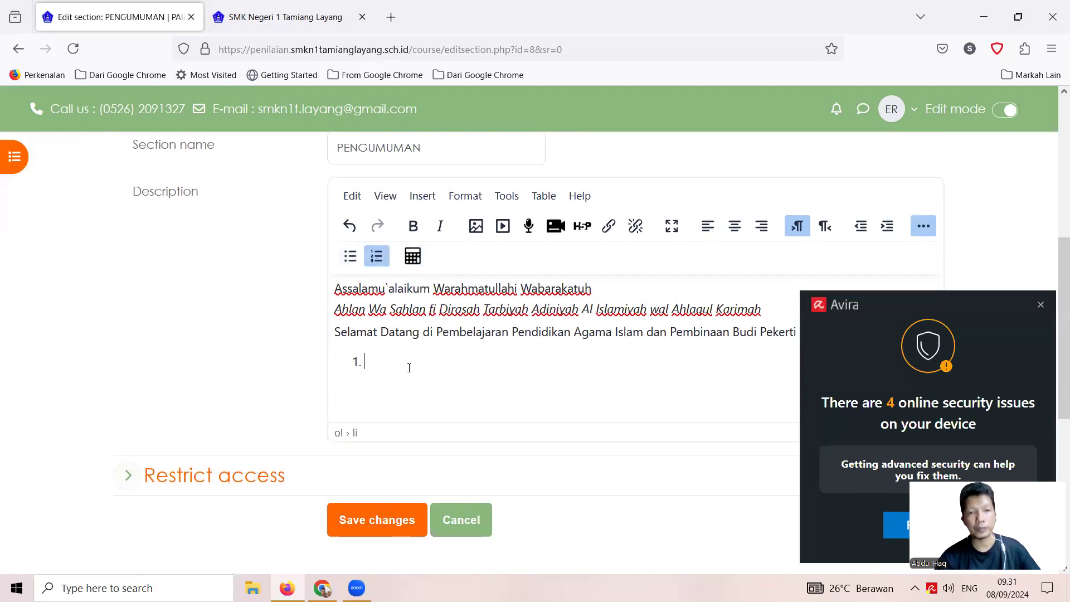
pyautogui.write('Pilih')
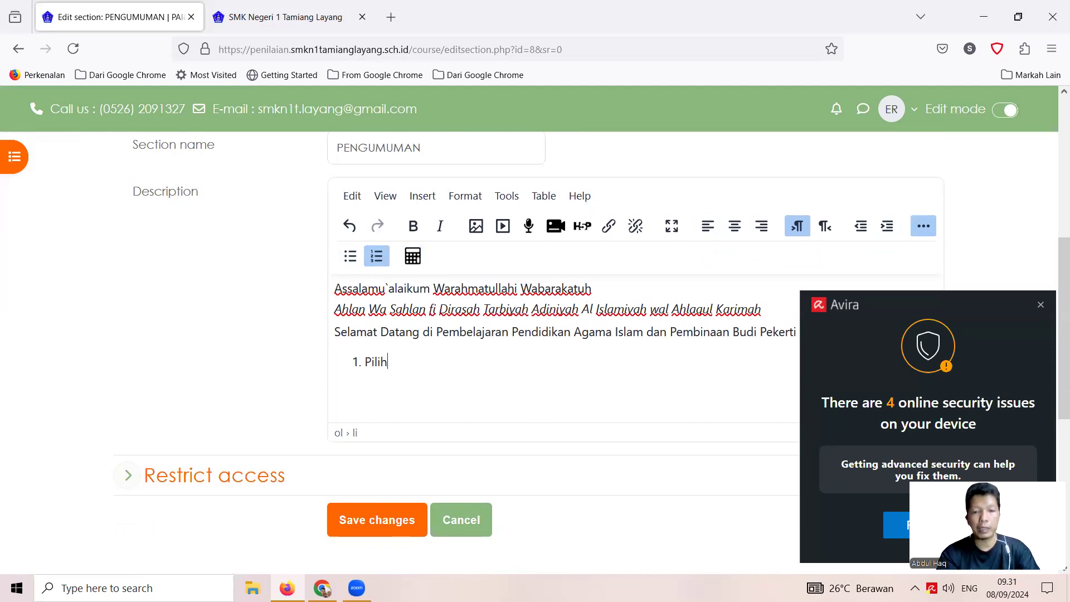
pyautogui.write('lah ke')
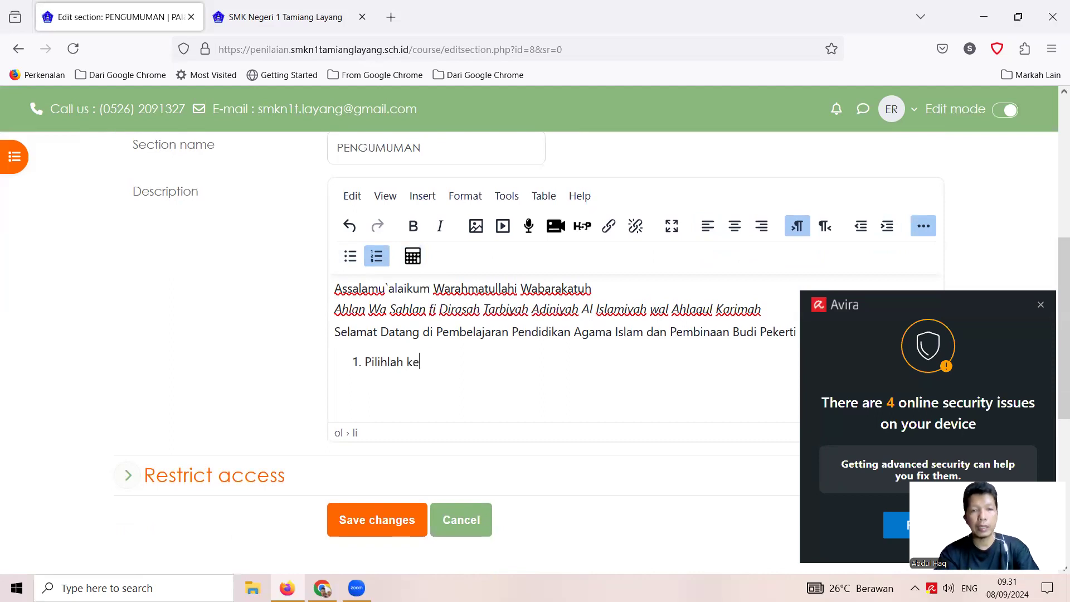
pyautogui.write('las yang se')
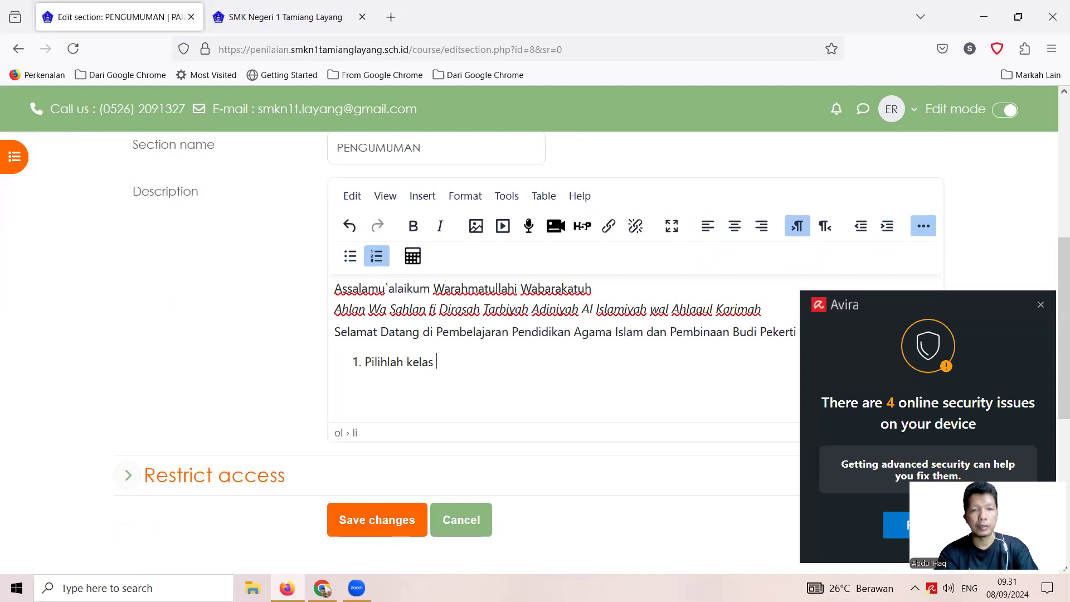
pyautogui.write('suai')
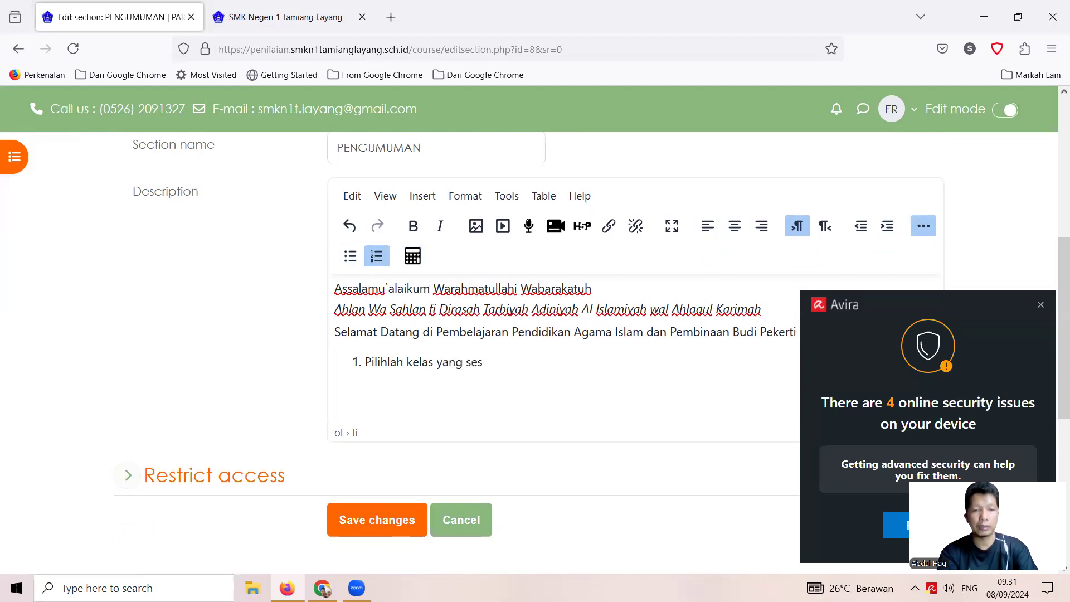
# - Add "Berdoalah sebelum memulai pembelajaran" as the second item of the description's numbered list
pyautogui.press('Return')
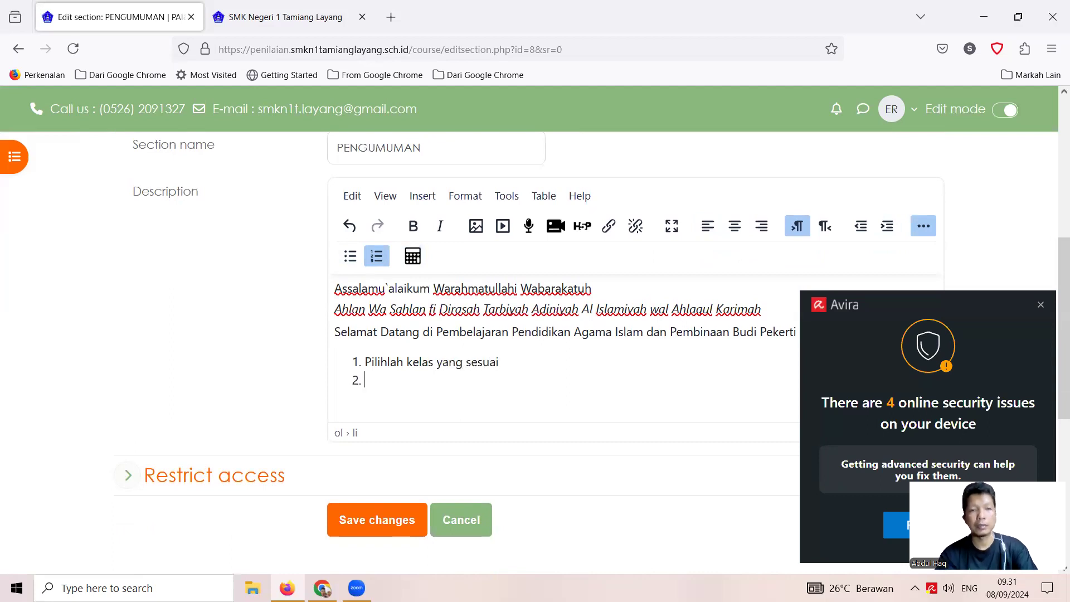
pyautogui.write('Berdoa')
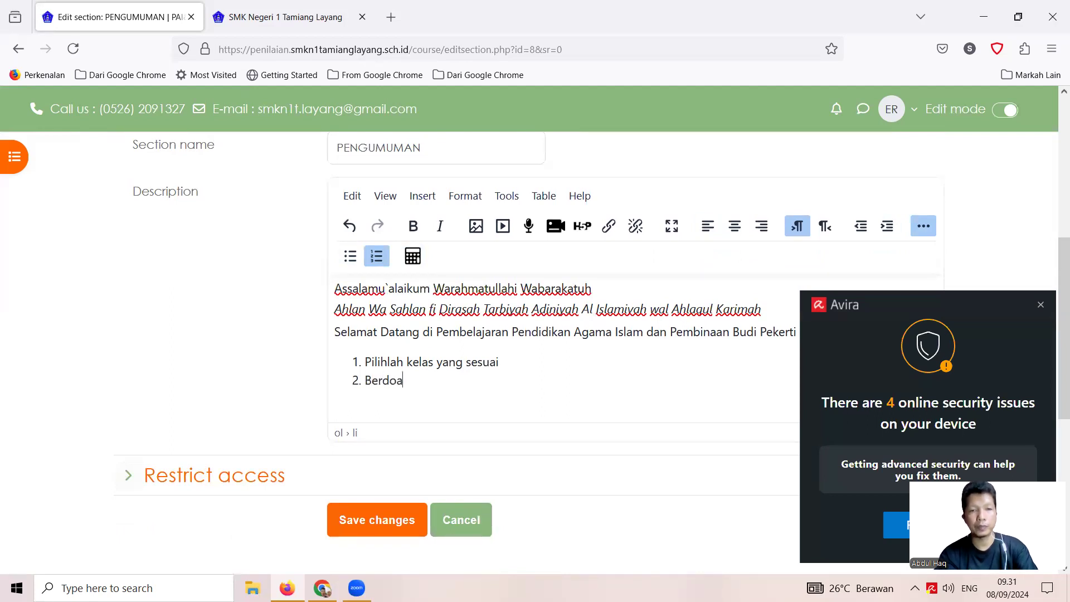
pyautogui.press('BackSpace')
pyautogui.write('`a')
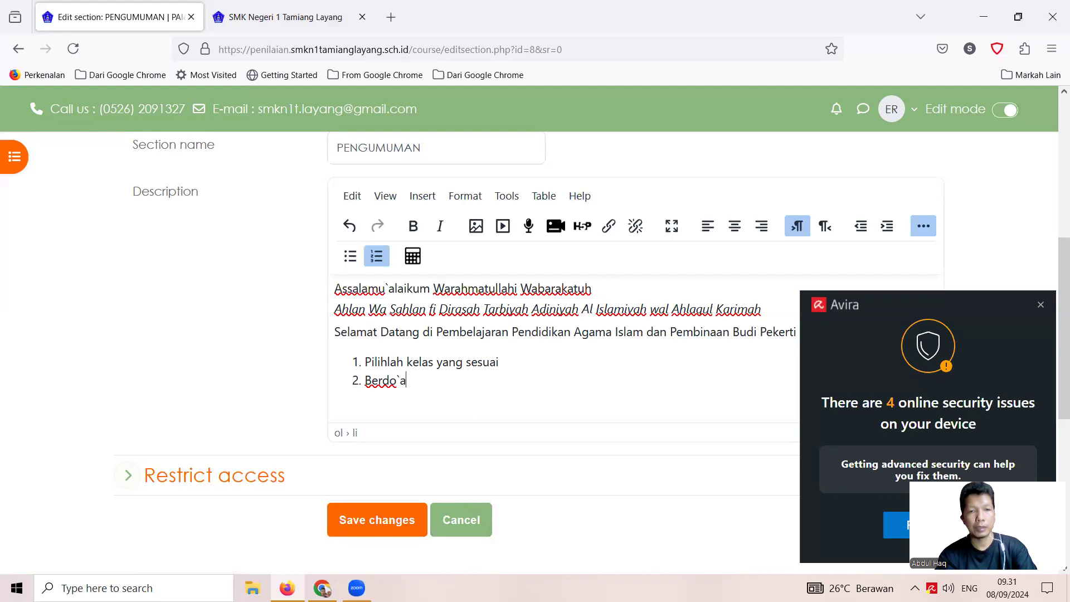
pyautogui.press('BackSpace')
pyautogui.press('BackSpace')
pyautogui.write('alah')
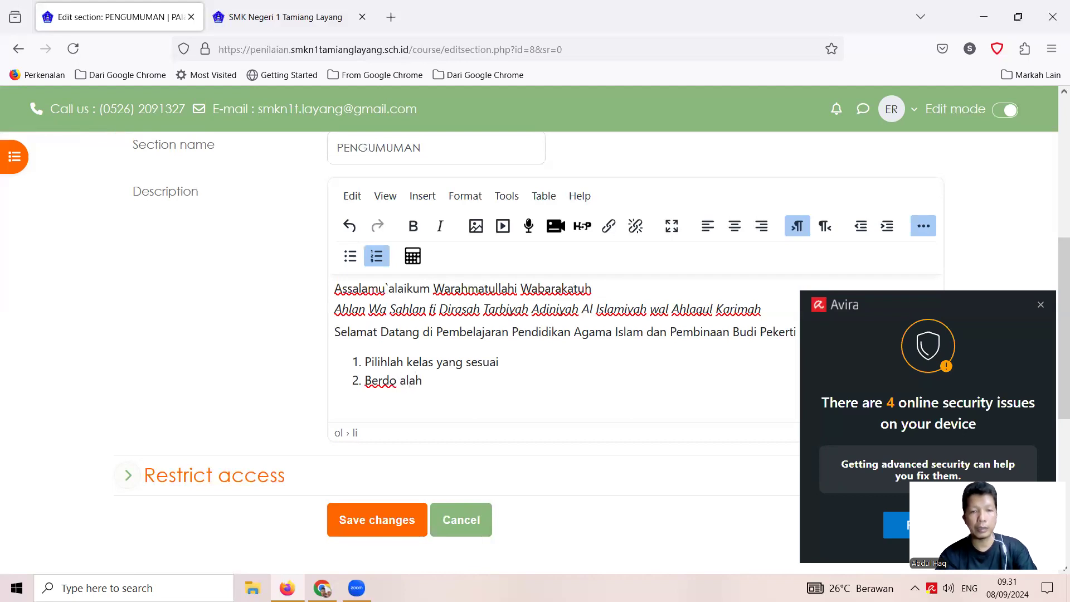
pyautogui.press('BackSpace')
pyautogui.press('BackSpace')
pyautogui.press('BackSpace')
pyautogui.press('BackSpace')
pyautogui.press('BackSpace')
pyautogui.write('a')
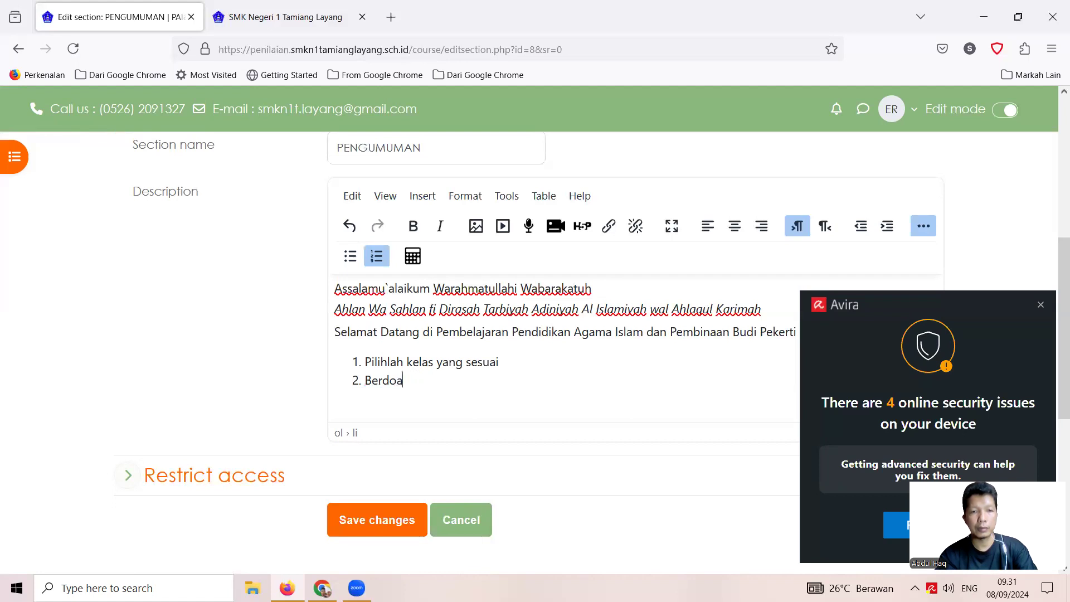
pyautogui.write('lah sebelum memulai')
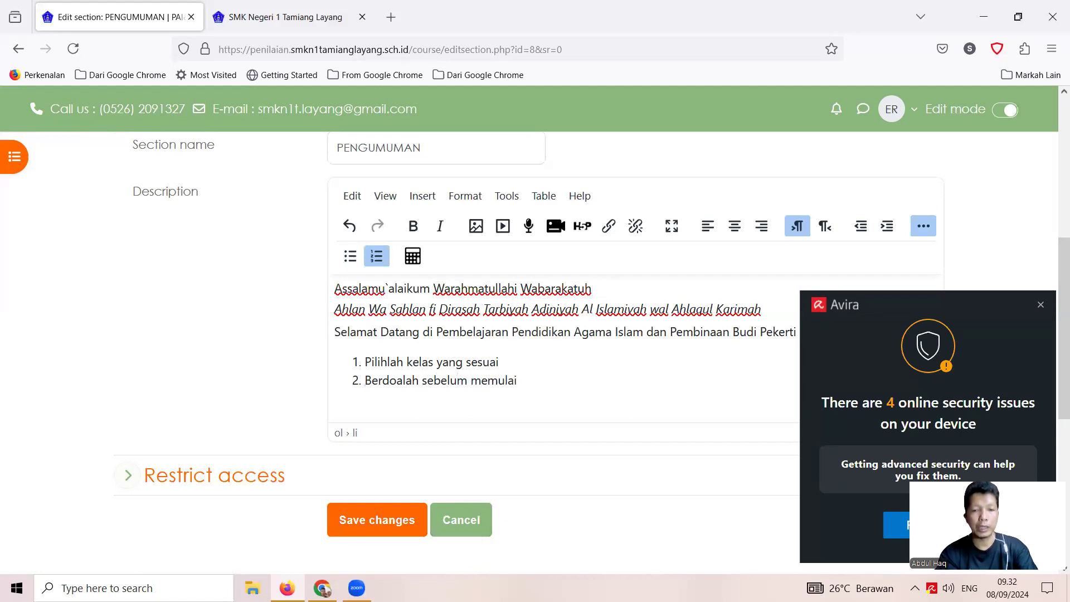
pyautogui.write(' pembe')
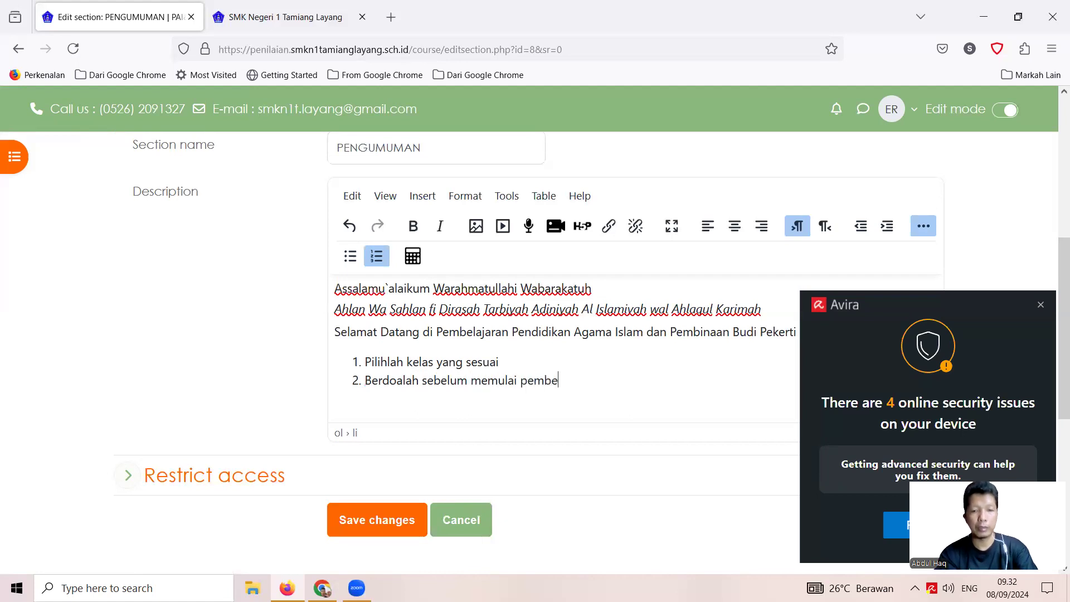
pyautogui.write('lajaran')
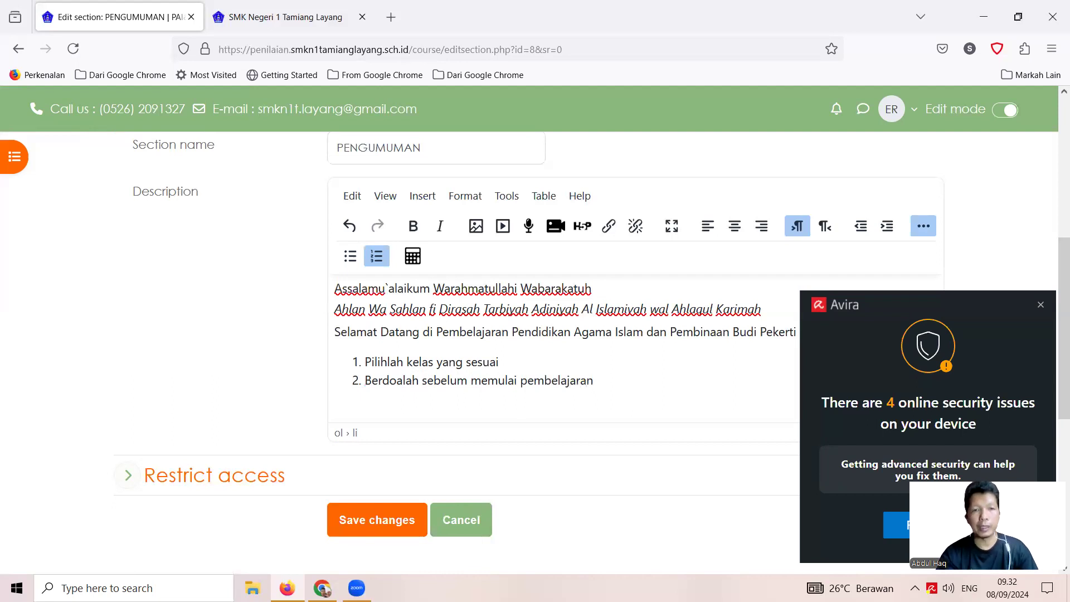
# - Add "Belajar dengan sungguh-sungguh" as the third item of the numbered list
pyautogui.write(' 3. Belajar dengan sungu')
pyautogui.press('BackSpace')
pyautogui.write('guh-sunggu')
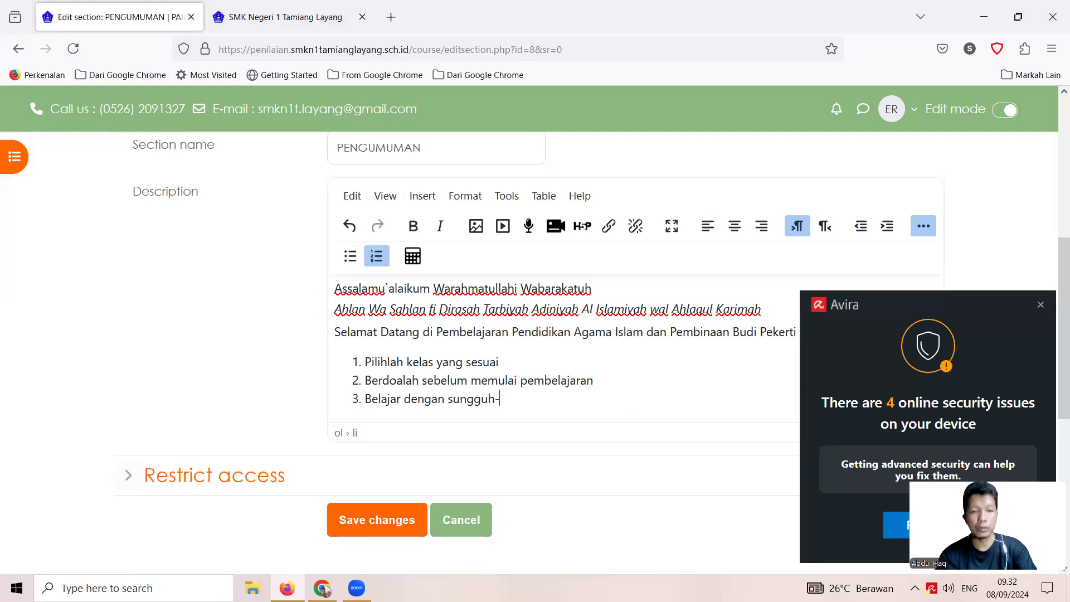
pyautogui.write('h')
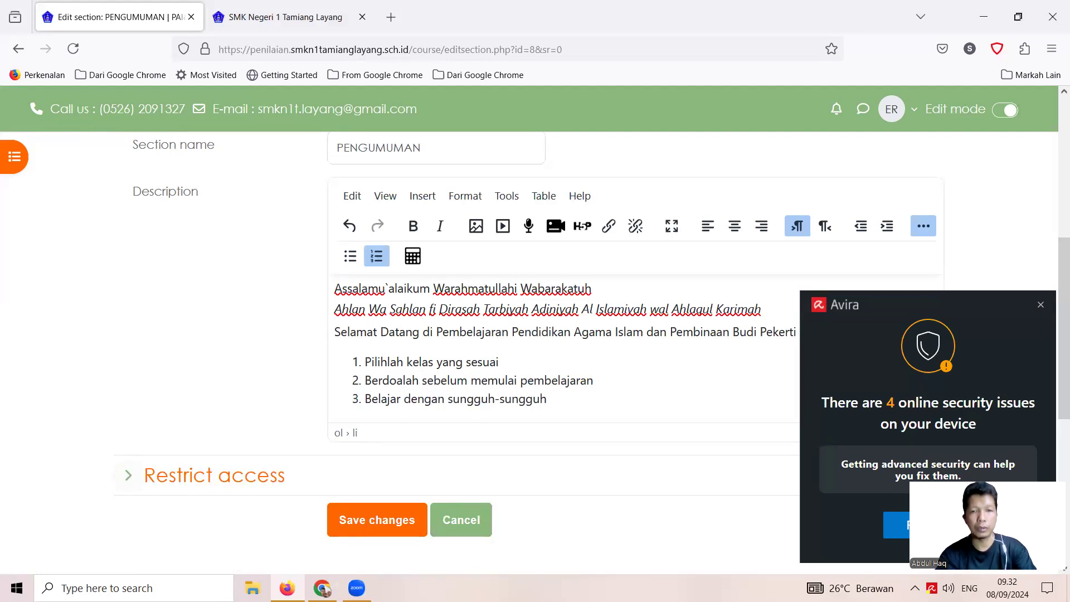
# - Add "Manfaatkan waktu dengan sebaik-baiknya" as the fourth item of the numbered list
pyautogui.press('Return')
pyautogui.write('Manfa')
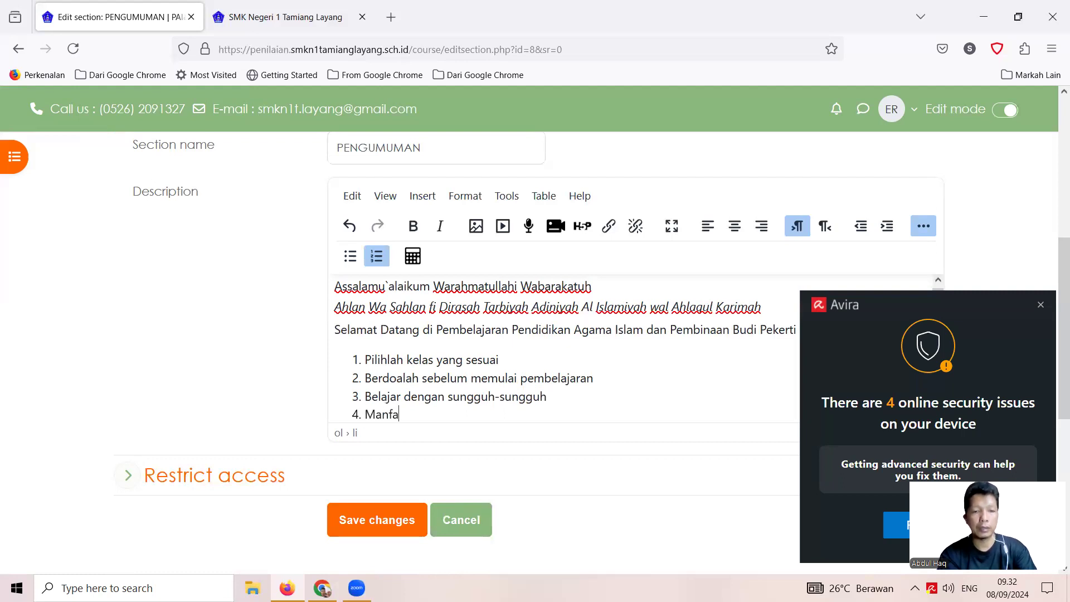
pyautogui.write('atkan wak')
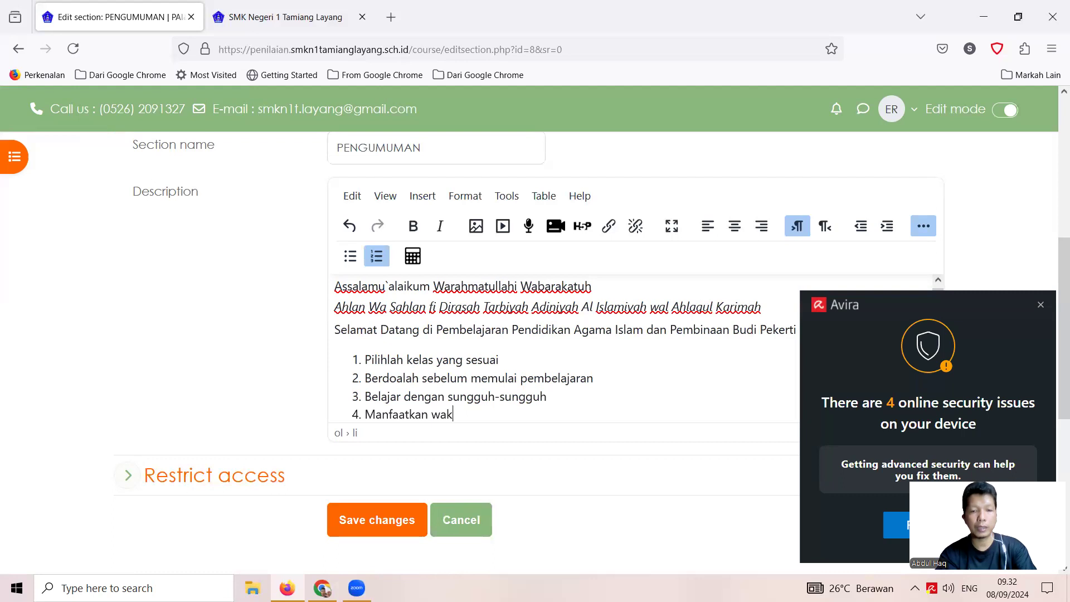
pyautogui.write('tu denga')
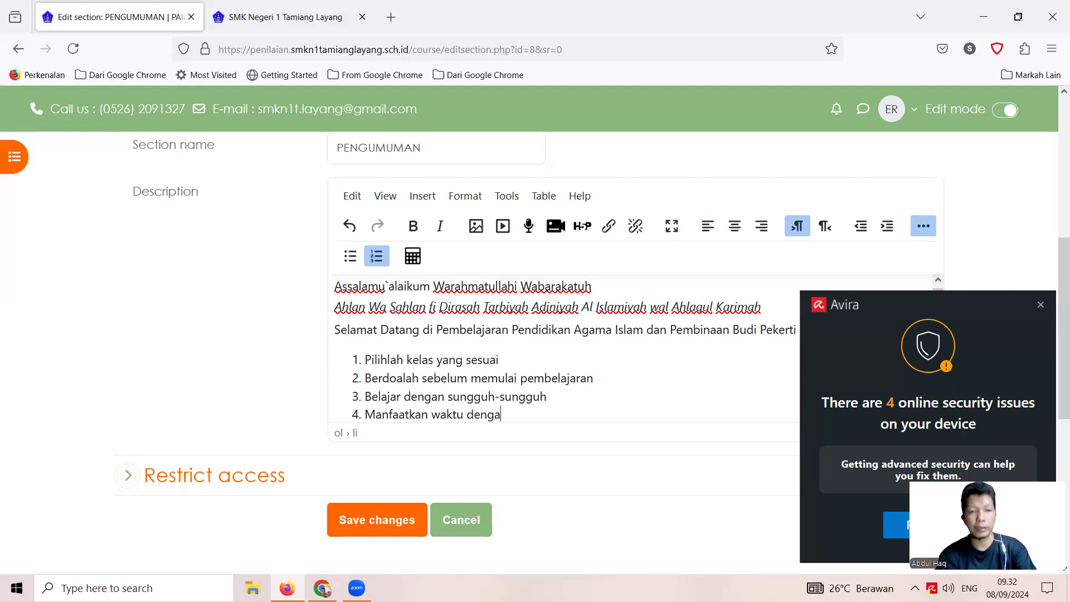
pyautogui.write('n sebaik-b')
pyautogui.write('knya')
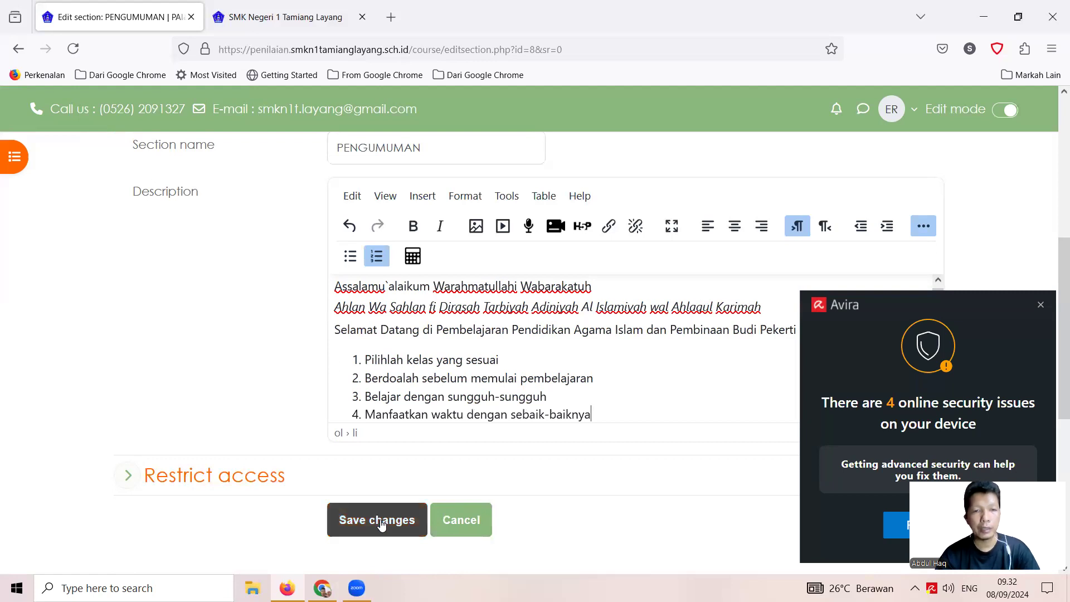
# - Dismiss the Avira security notification and save the changes to the PENGUMUMAN section
pyautogui.click(1041, 305)
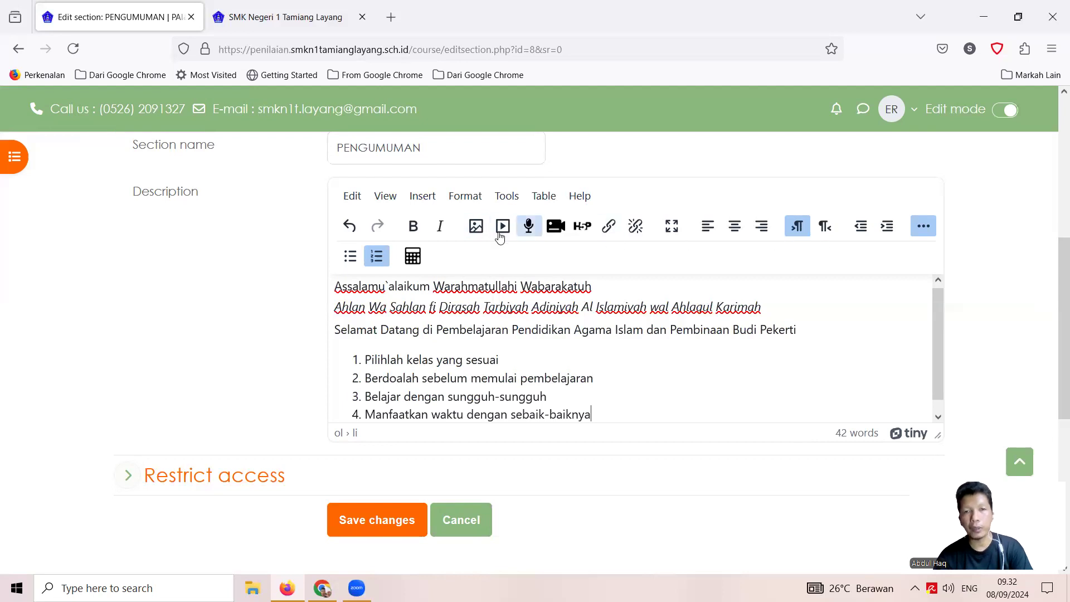
pyautogui.click(377, 521)
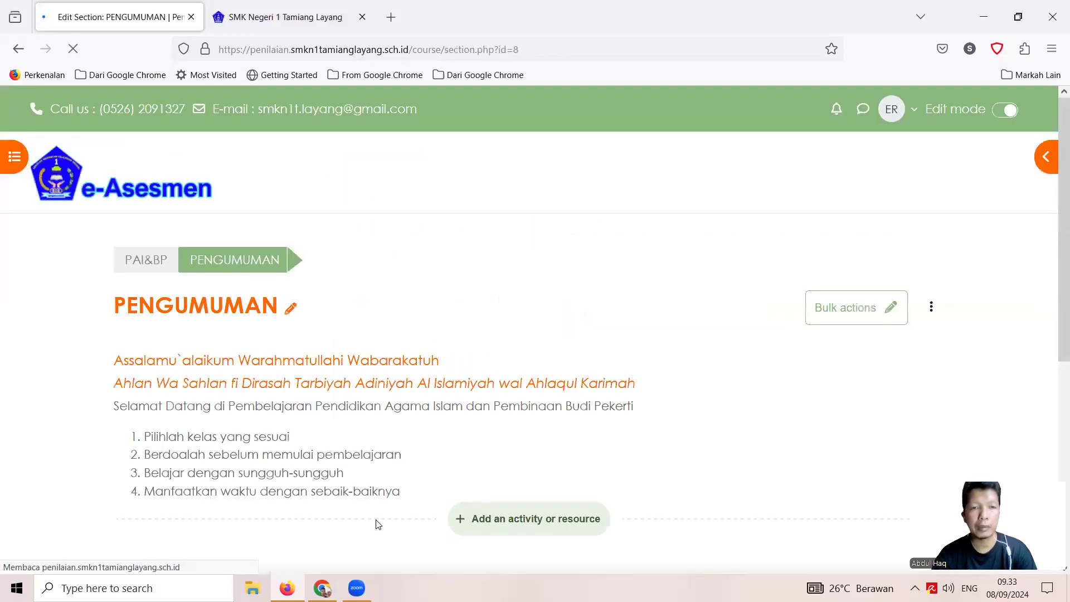
pyautogui.scroll(-2, 529, 408)
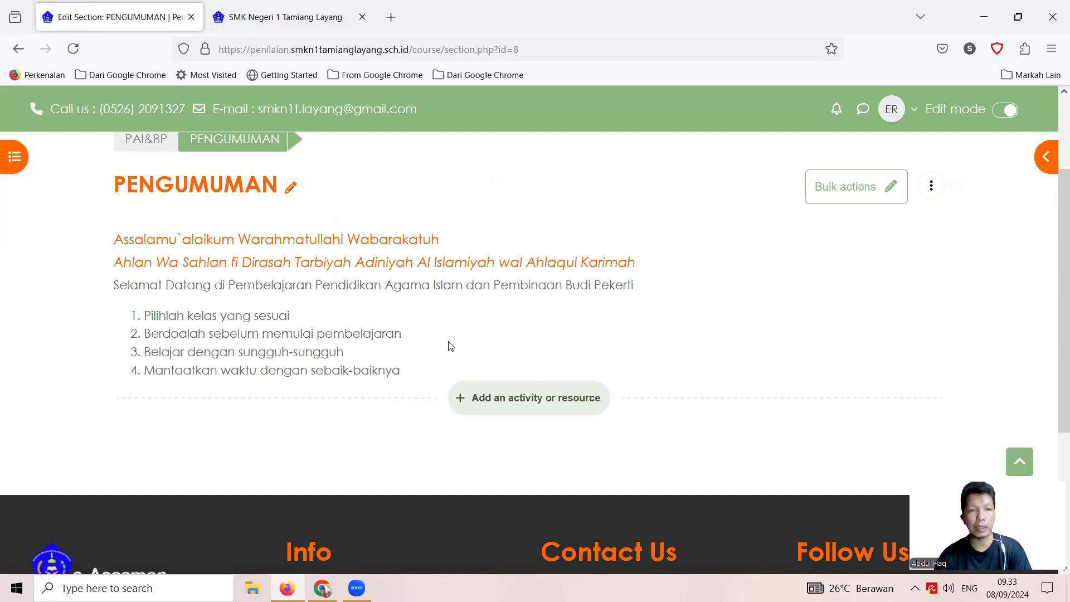
pyautogui.scroll(1, 450, 346)
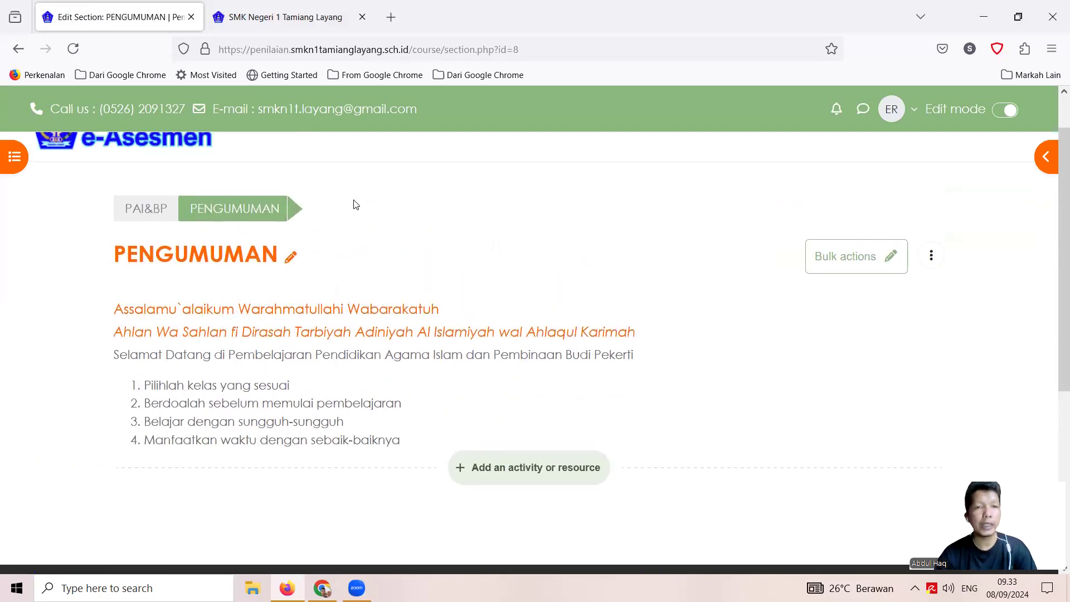
pyautogui.scroll(1, 355, 205)
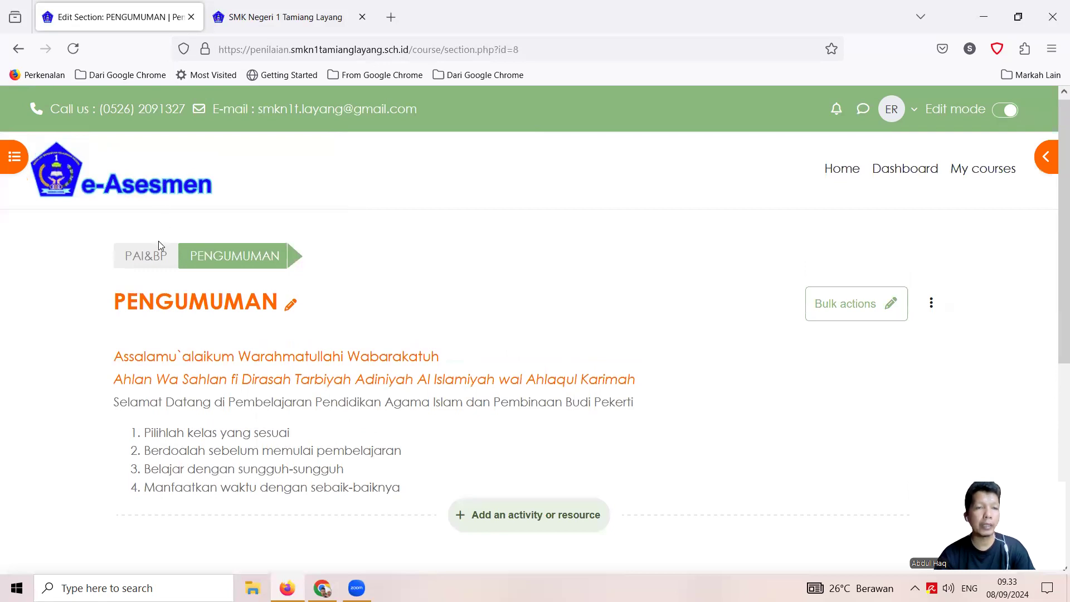
# - Return to the PAI&BP course page and review the PENGUMUMAN section there
pyautogui.click(139, 264)
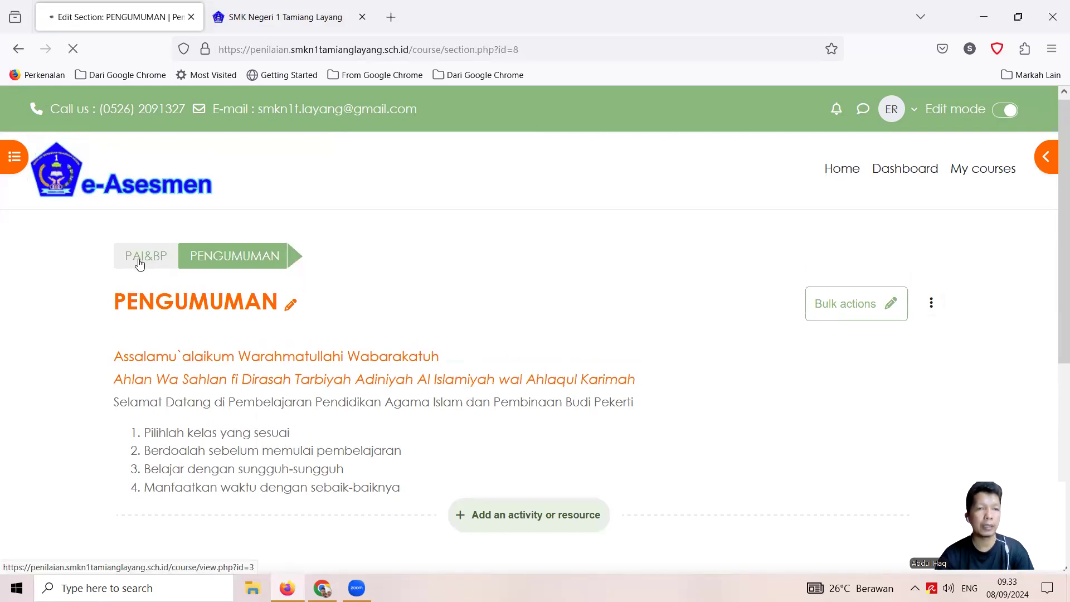
pyautogui.scroll(-2, 417, 322)
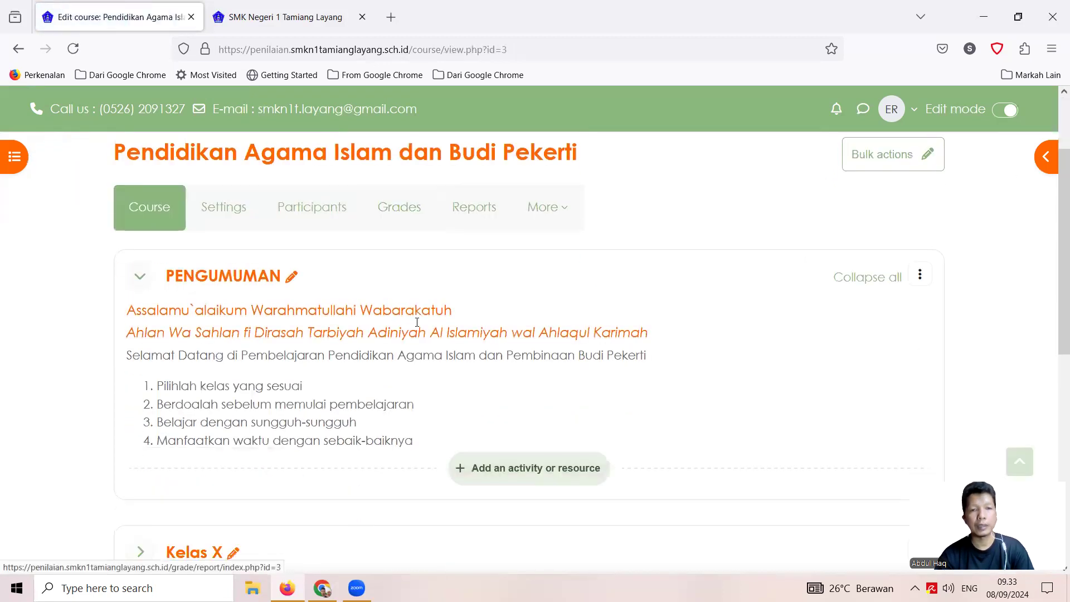
pyautogui.scroll(-4, 417, 322)
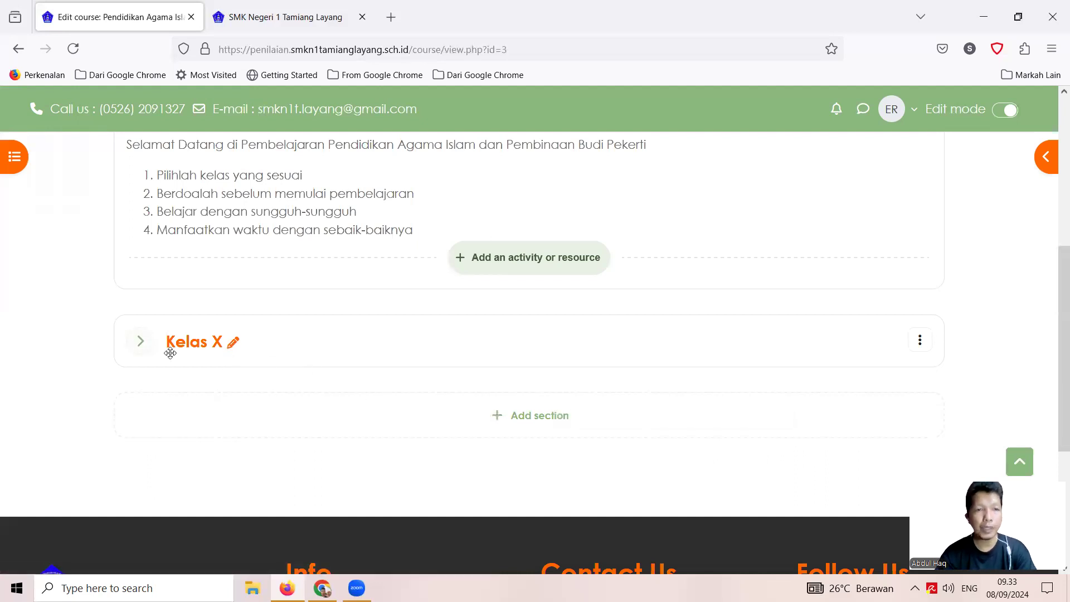
# - Expand the Kelas X section to view its activities, and collapse it again
pyautogui.click(147, 348)
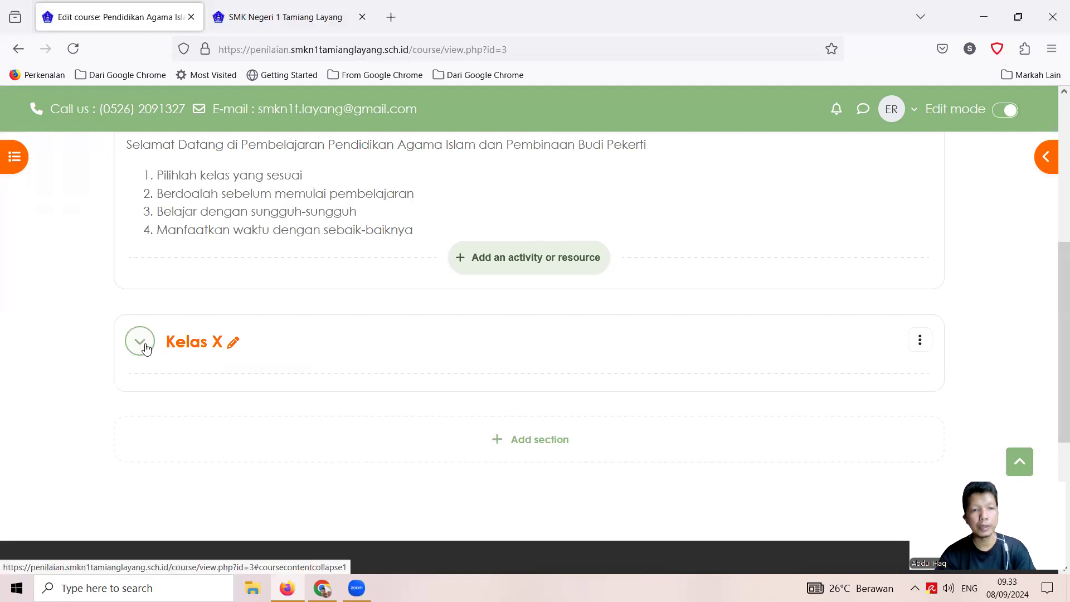
pyautogui.scroll(-2, 393, 405)
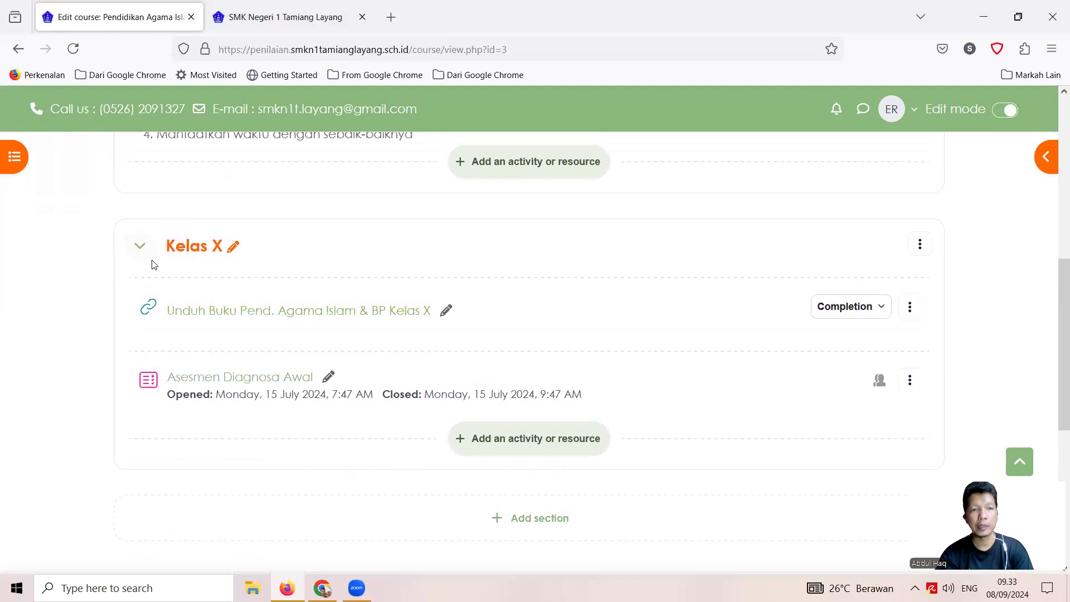
pyautogui.click(141, 248)
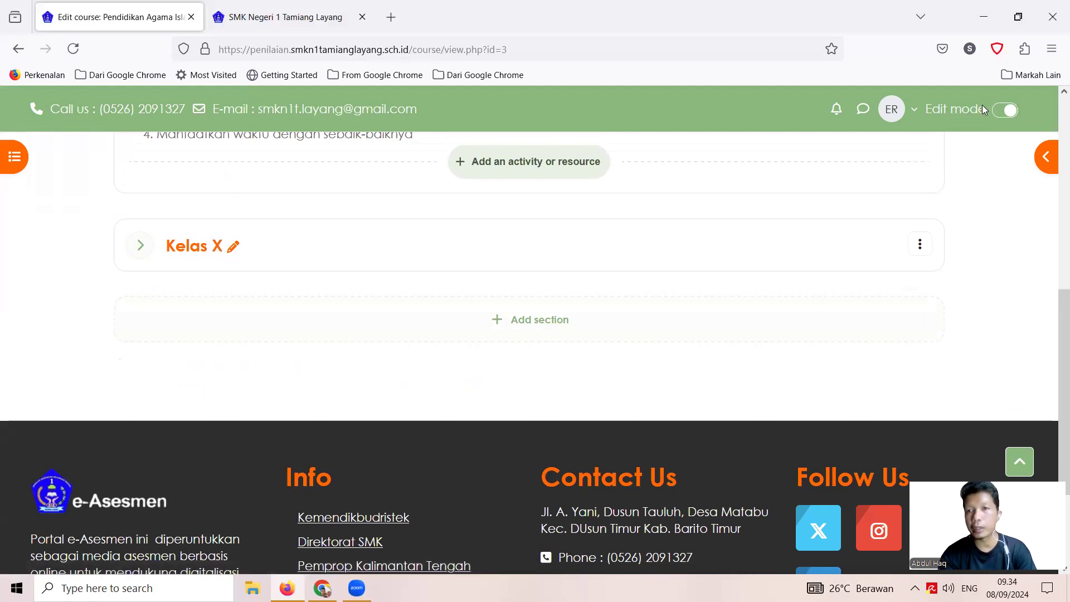
# - Add a new section below Kelas X on the course page
pyautogui.click(552, 320)
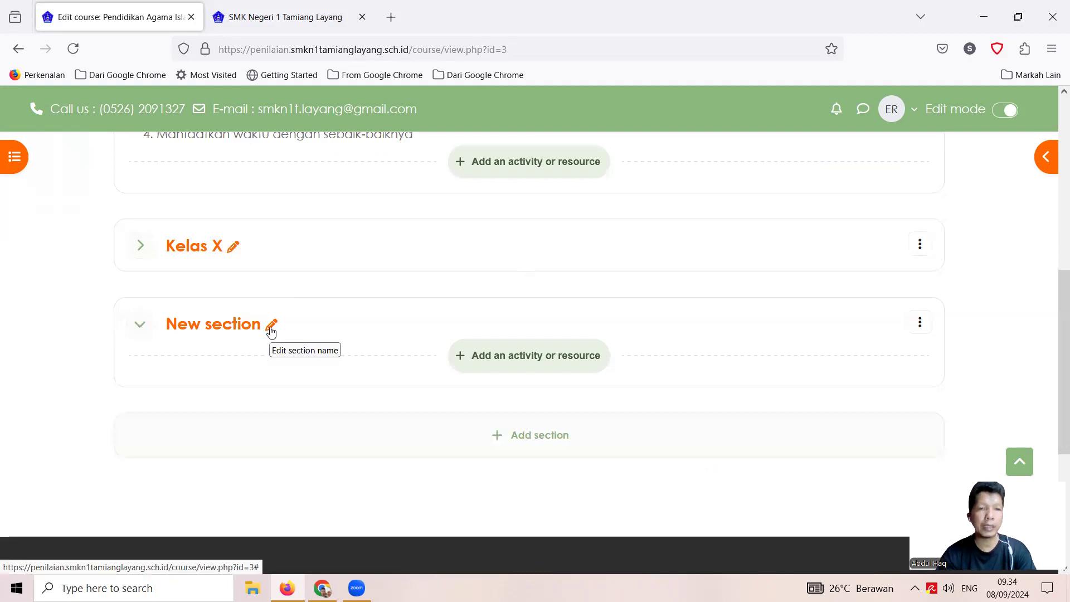
# - Rename the new section below Kelas X to "Kelas XI"
pyautogui.click(272, 329)
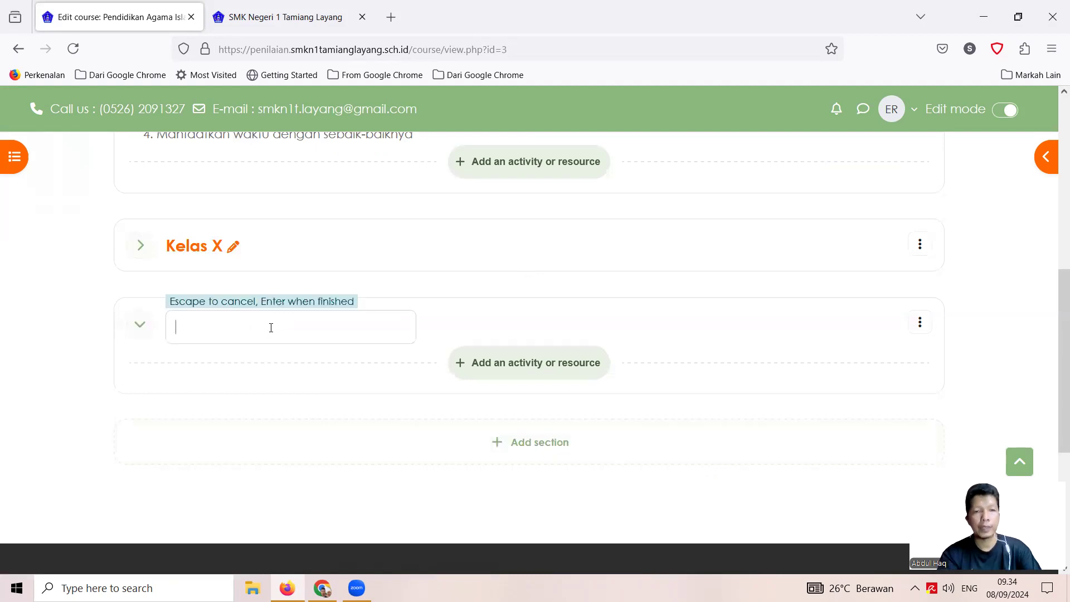
pyautogui.write('k')
pyautogui.press('BackSpace')
pyautogui.write('KELAS')
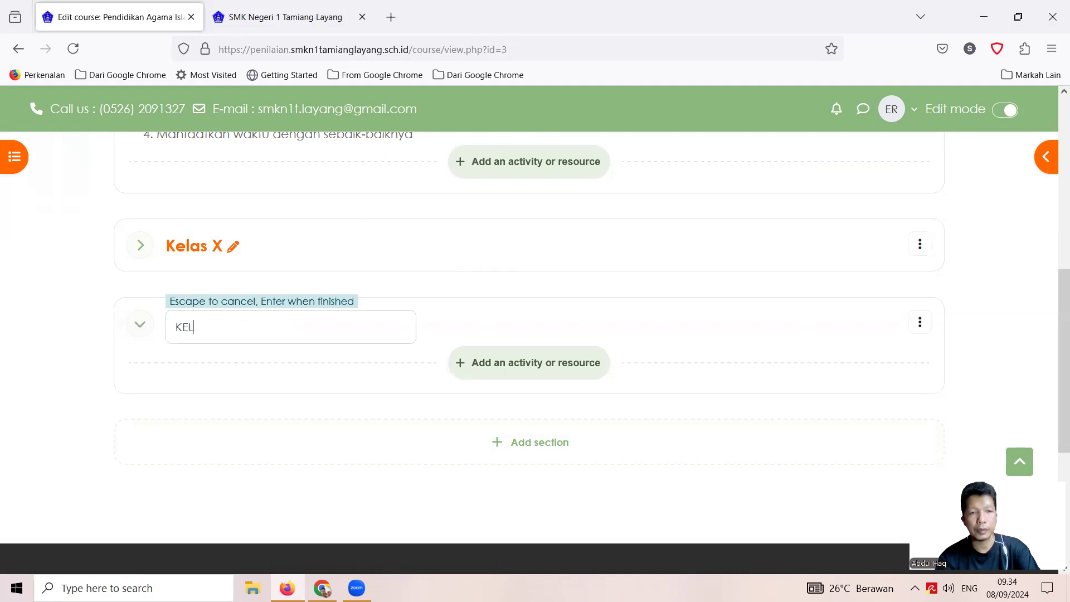
pyautogui.press('BackSpace')
pyautogui.press('BackSpace')
pyautogui.press('BackSpace')
pyautogui.press('BackSpace')
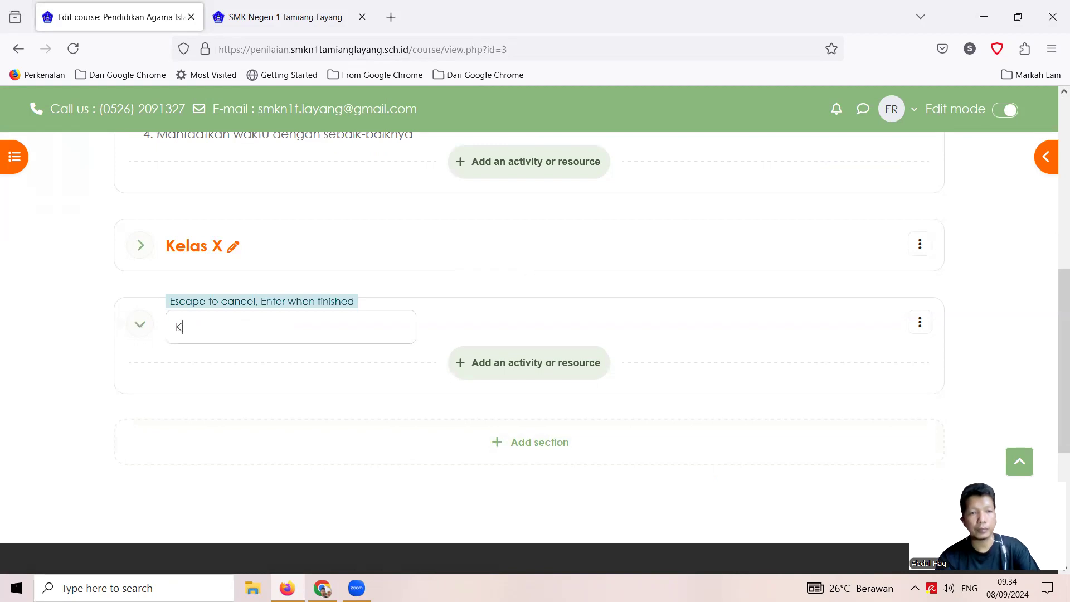
pyautogui.write('aelas')
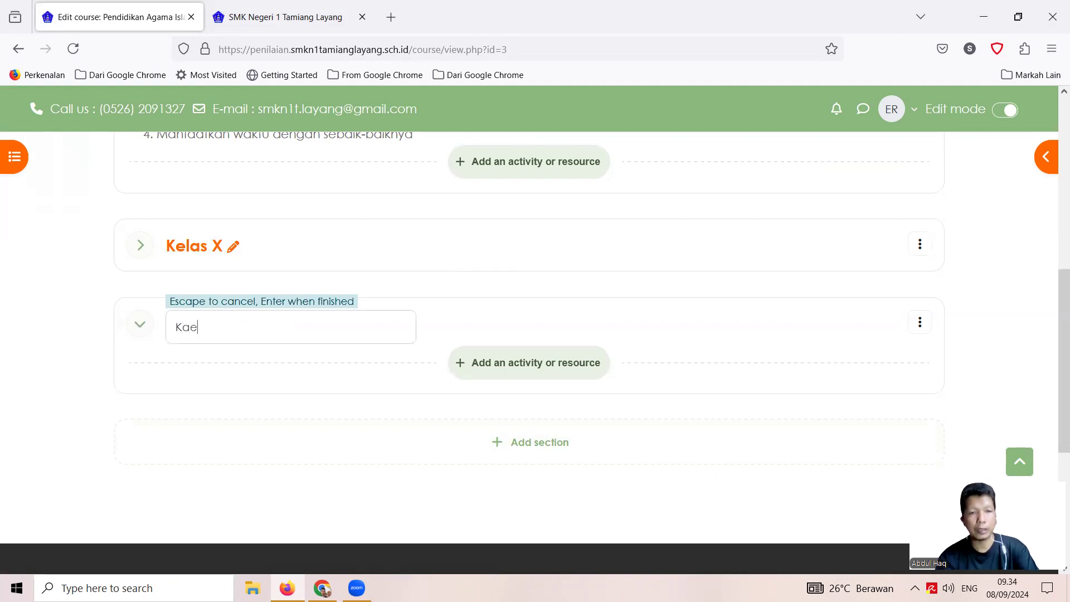
pyautogui.press('BackSpace')
pyautogui.press('BackSpace')
pyautogui.press('BackSpace')
pyautogui.press('BackSpace')
pyautogui.press('BackSpace')
pyautogui.press('BackSpace')
pyautogui.write('Kelas ')
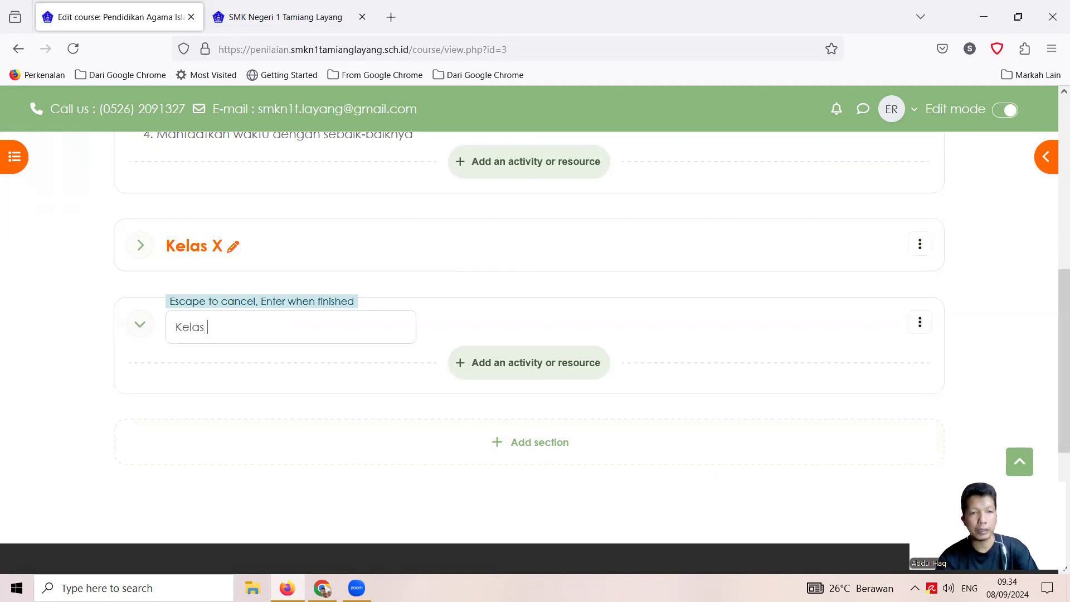
pyautogui.write('XI')
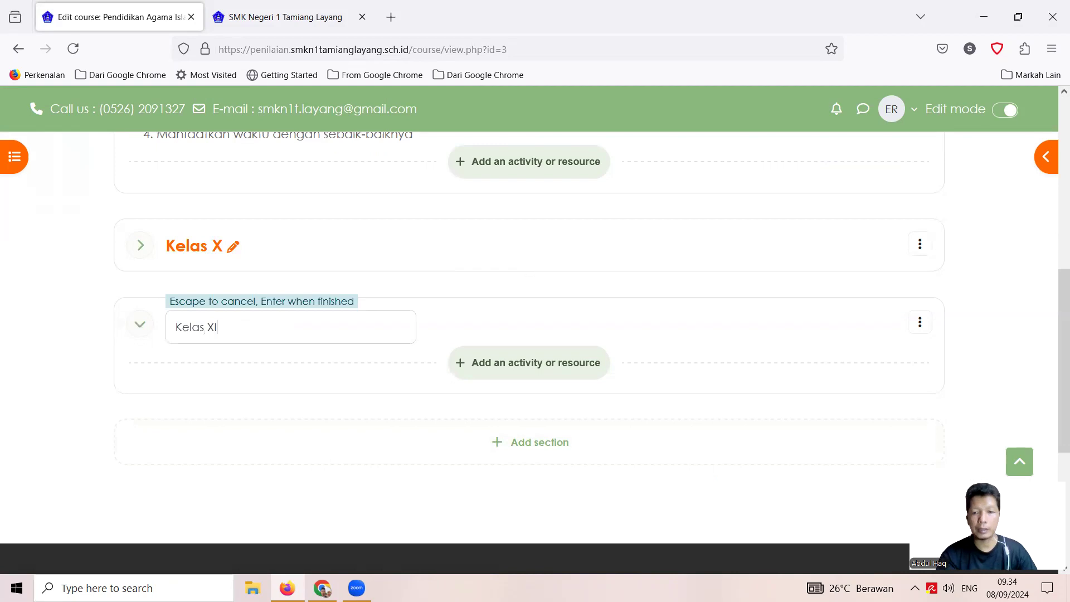
pyautogui.press('Return')
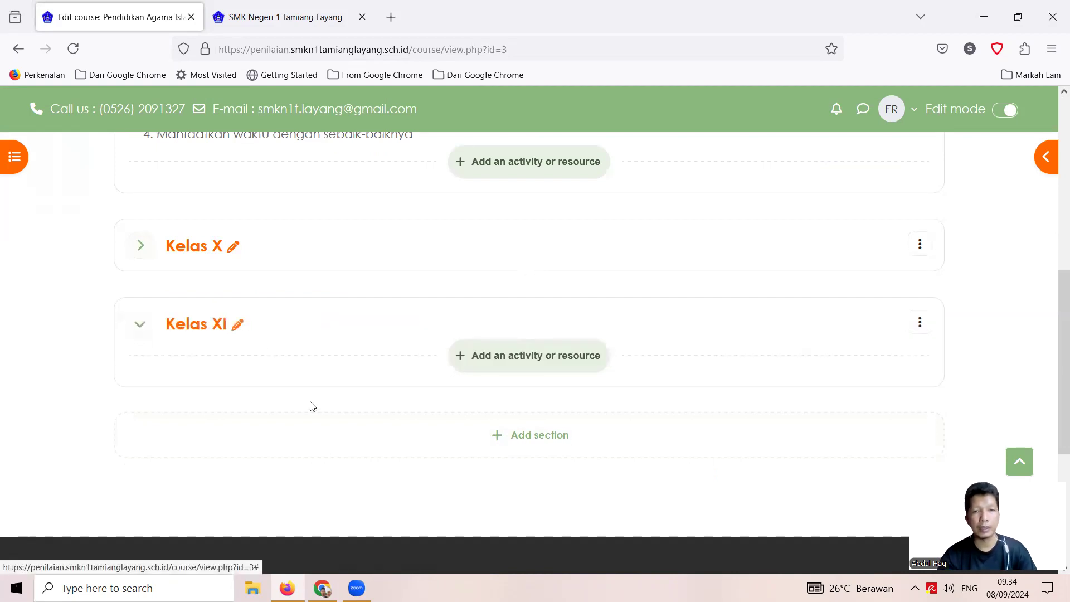
# - Add another section below Kelas XI and name it "Kelas XII"
pyautogui.click(533, 438)
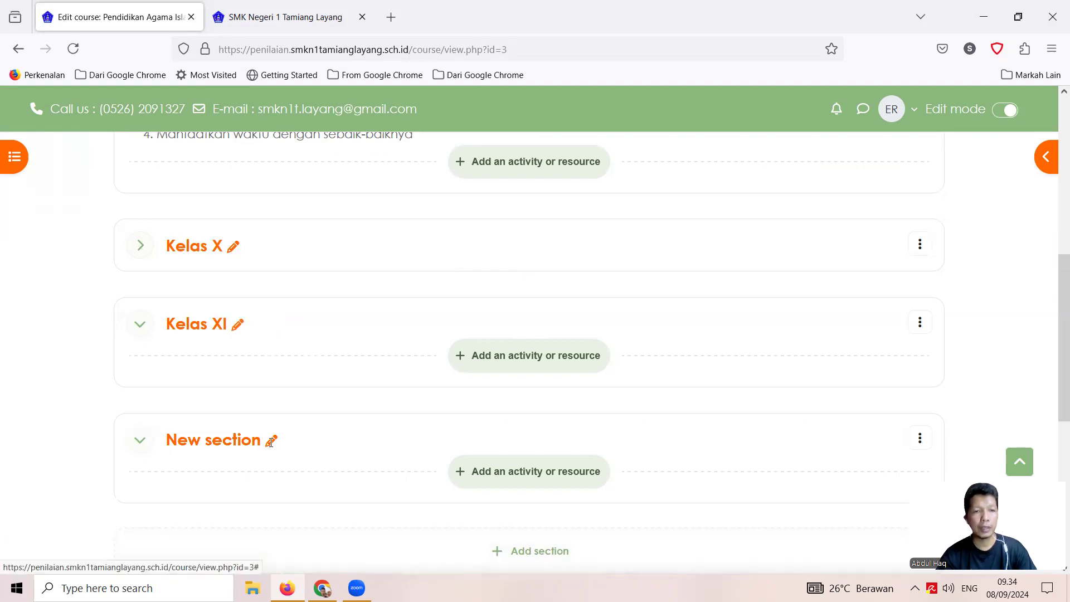
pyautogui.click(271, 444)
pyautogui.write('K')
pyautogui.press('BackSpace')
pyautogui.write('Kelas XII')
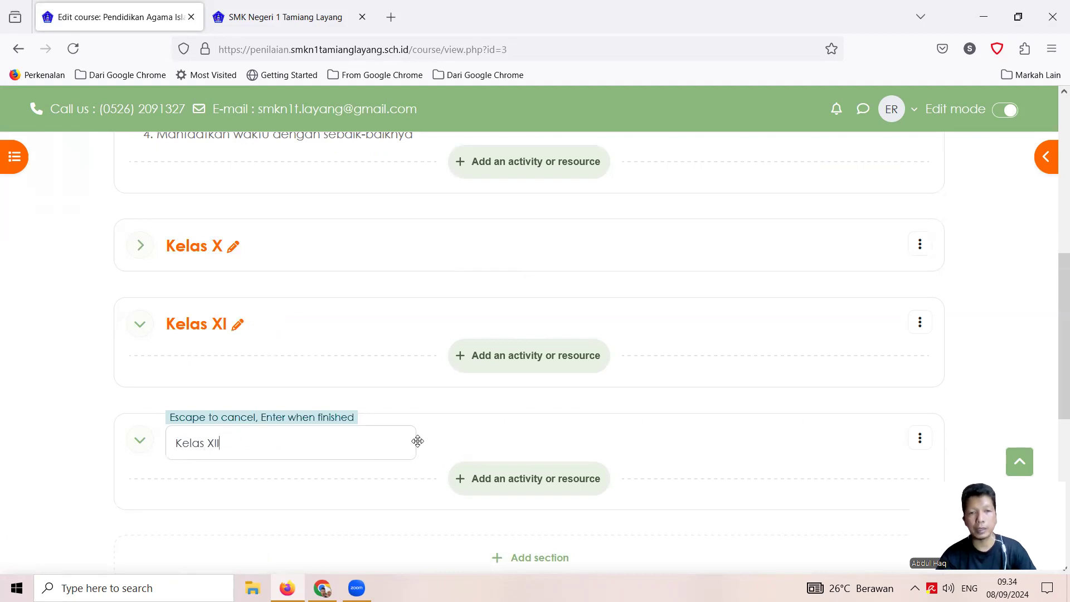
pyautogui.press('Escape')
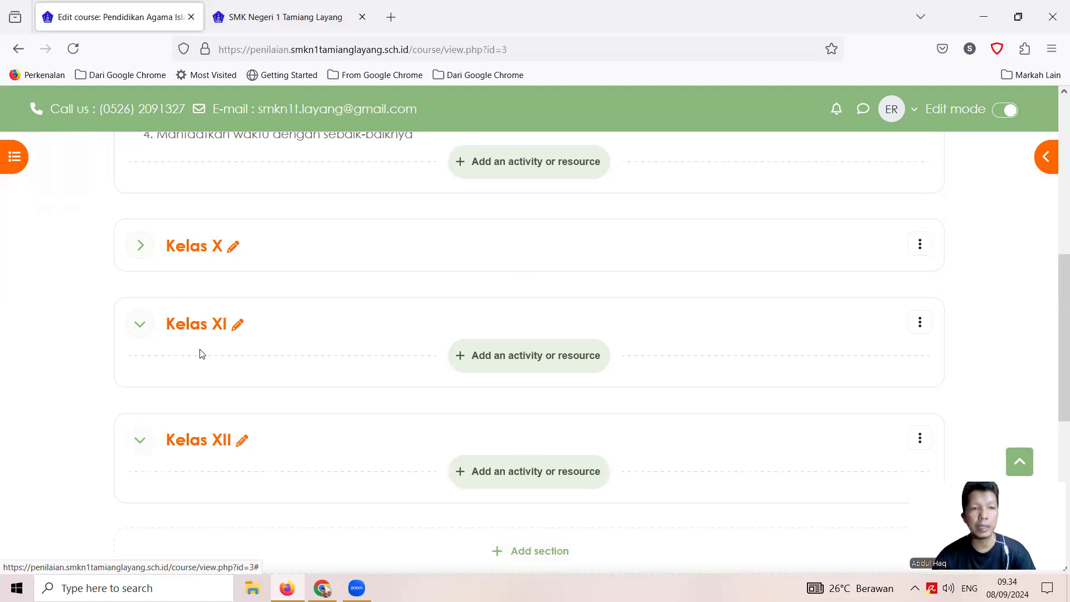
# - Collapse the Kelas XI and Kelas XII sections and review the course page from PENGUMUMAN down to the class sections
pyautogui.click(139, 324)
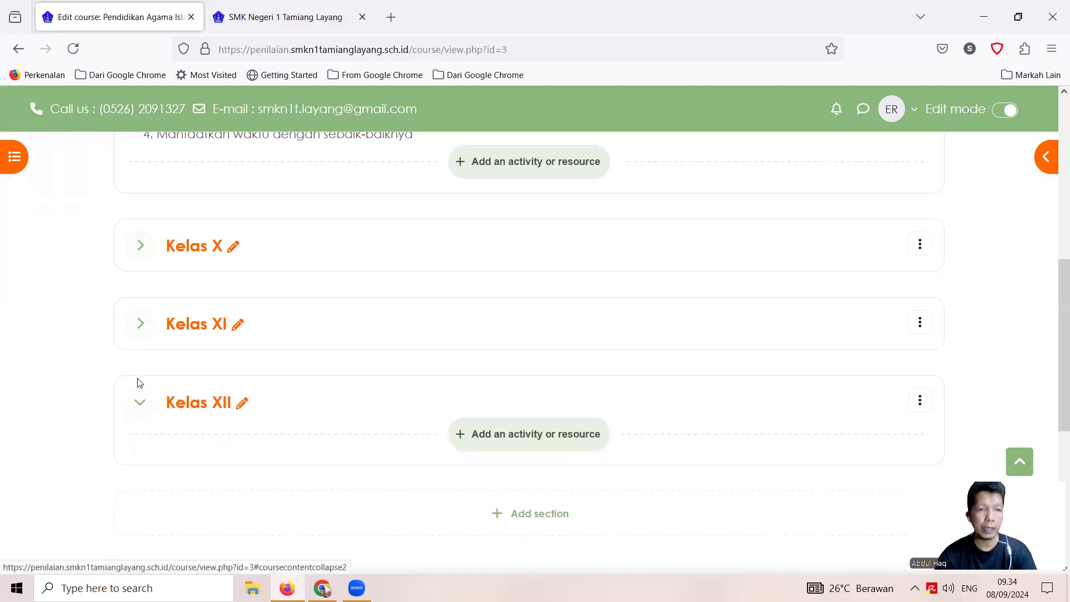
pyautogui.click(139, 410)
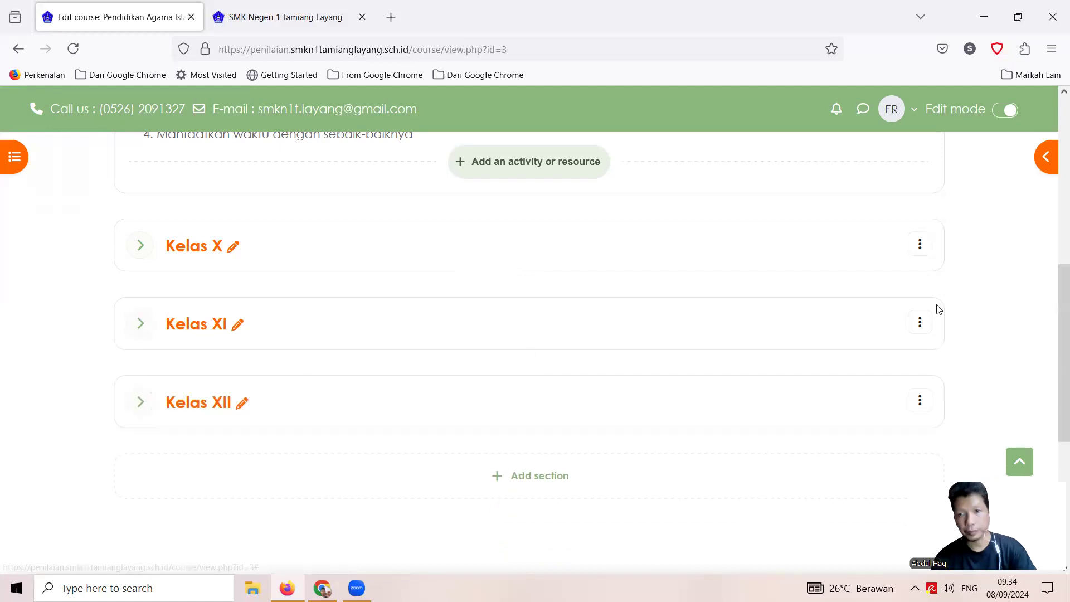
pyautogui.moveTo(1054, 332); pyautogui.dragTo(1055, 299)
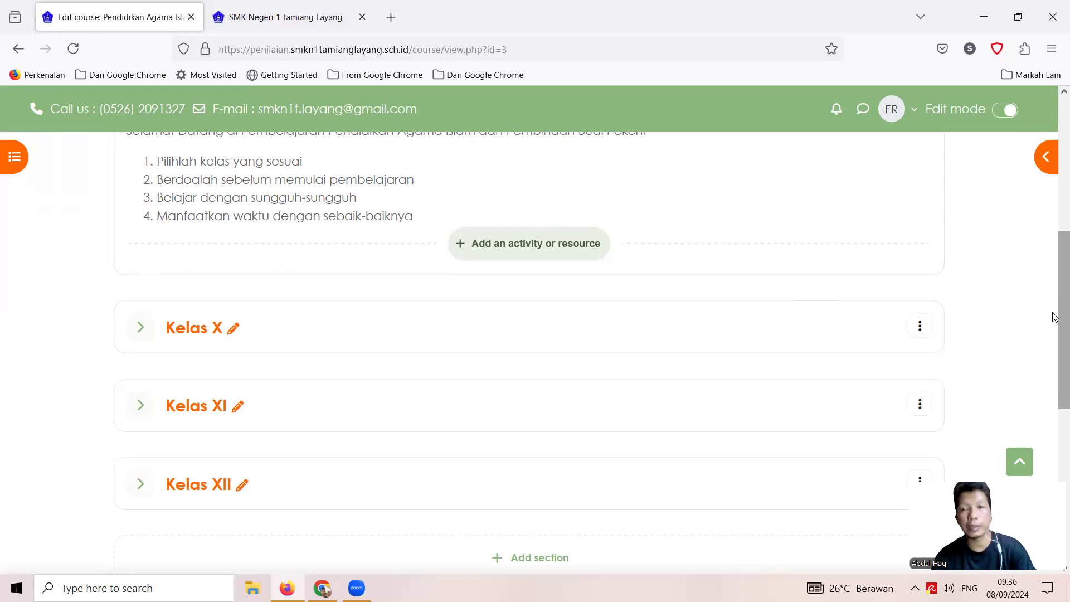
pyautogui.scroll(1, 1054, 230)
pyautogui.scroll(4, 1054, 231)
pyautogui.scroll(-3, 1054, 279)
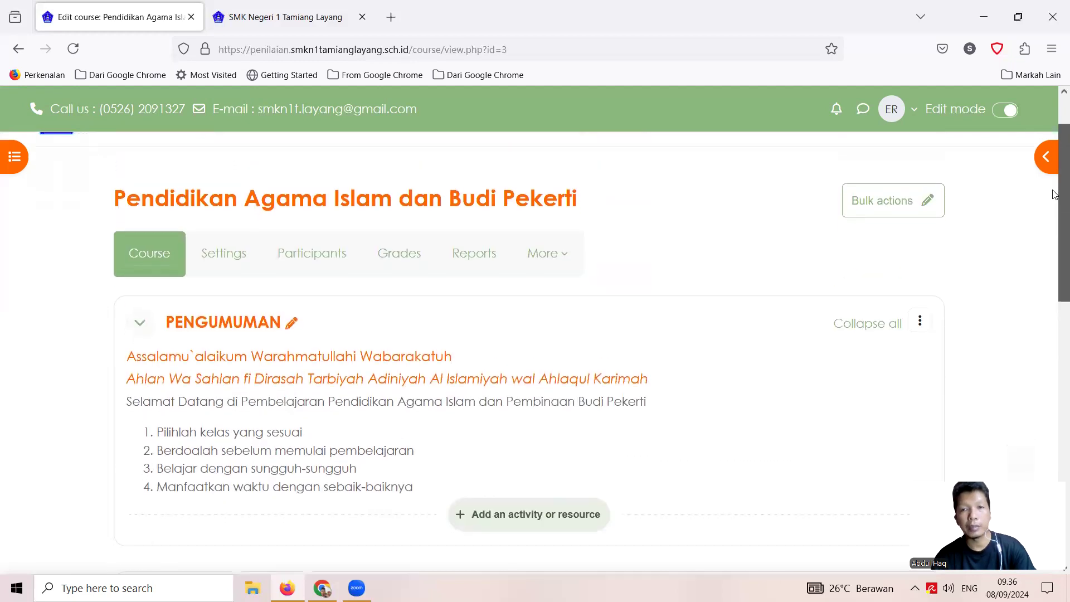
pyautogui.scroll(-5, 1054, 295)
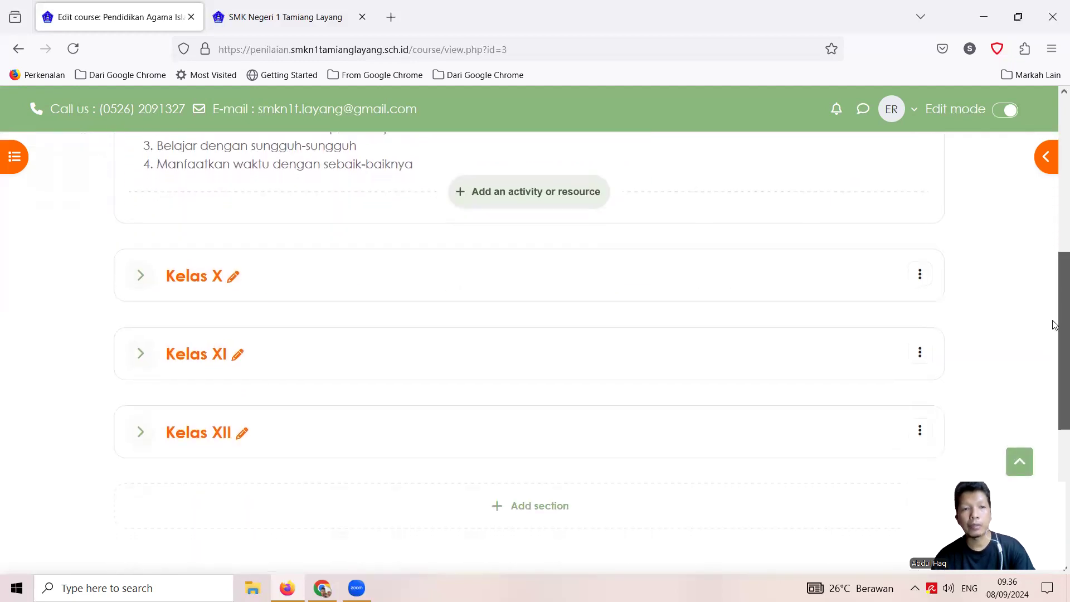
pyautogui.scroll(6, 1054, 324)
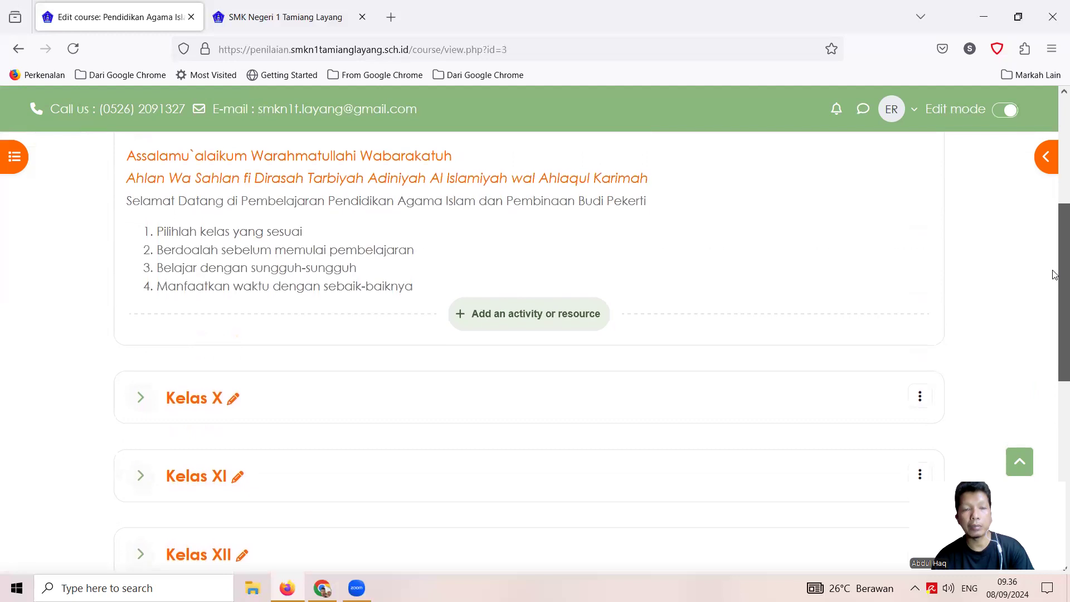
pyautogui.moveTo(1054, 229); pyautogui.dragTo(1055, 319)
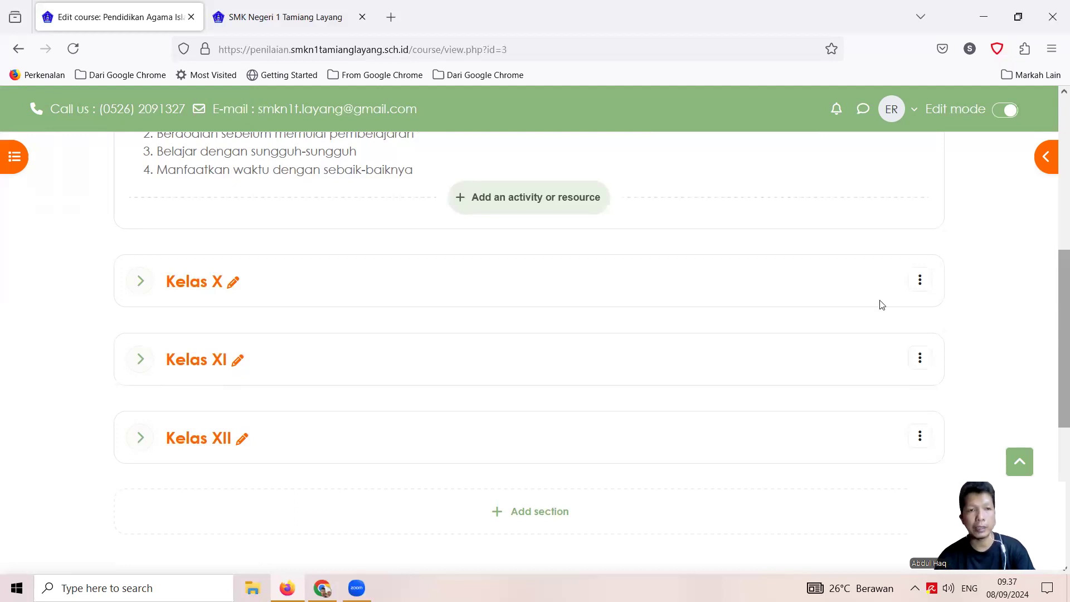
# - Expand the Kelas X, Kelas XI and Kelas XII sections and look over their contents and the PENGUMUMAN text
pyautogui.click(146, 285)
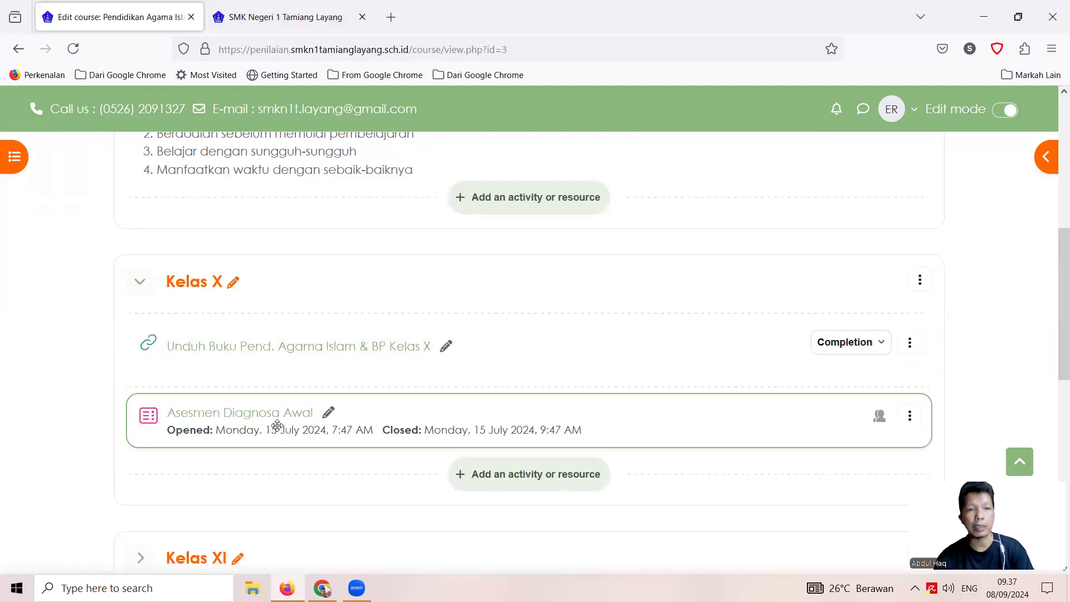
pyautogui.scroll(-3, 245, 423)
pyautogui.click(144, 401)
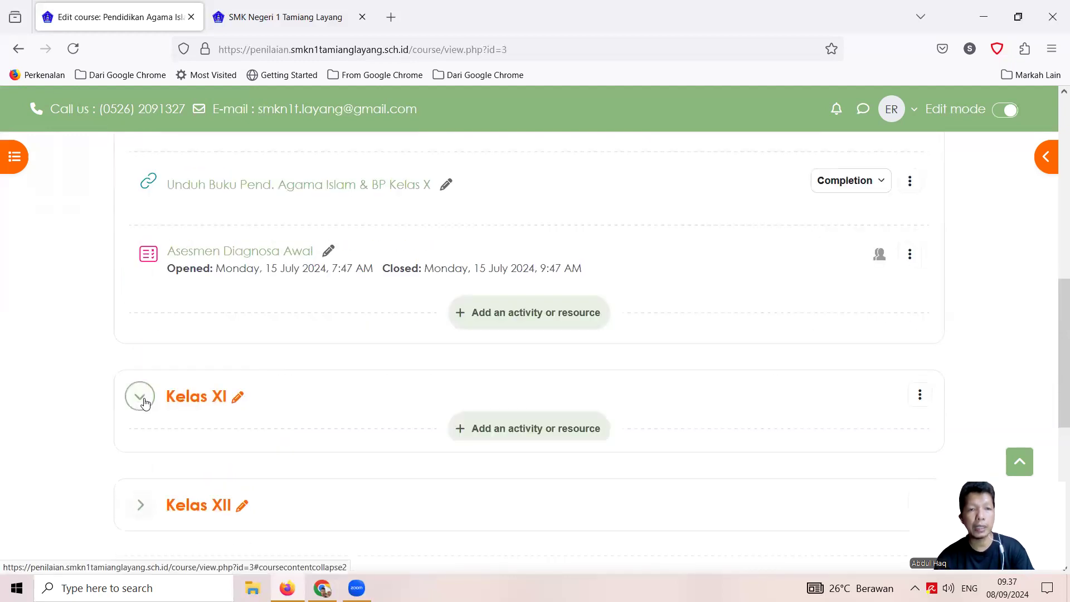
pyautogui.scroll(-3, 321, 440)
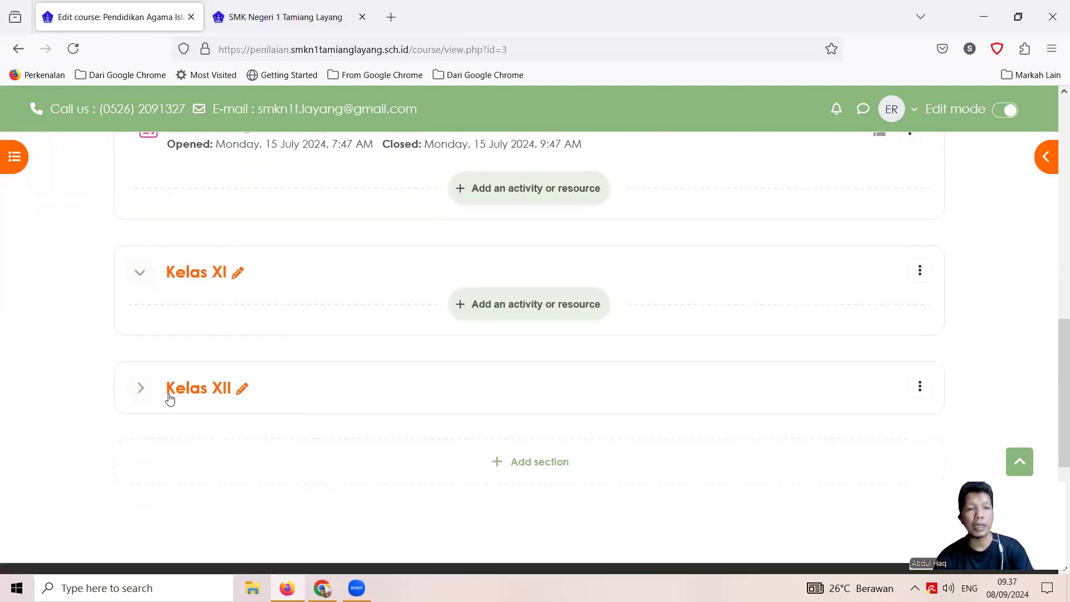
pyautogui.click(143, 393)
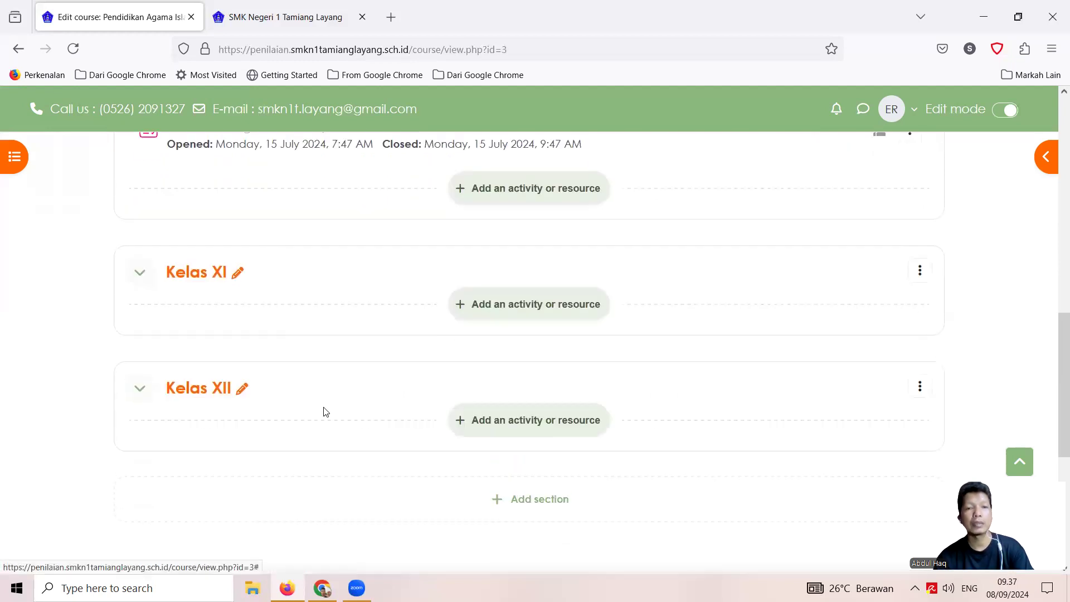
pyautogui.scroll(5, 396, 398)
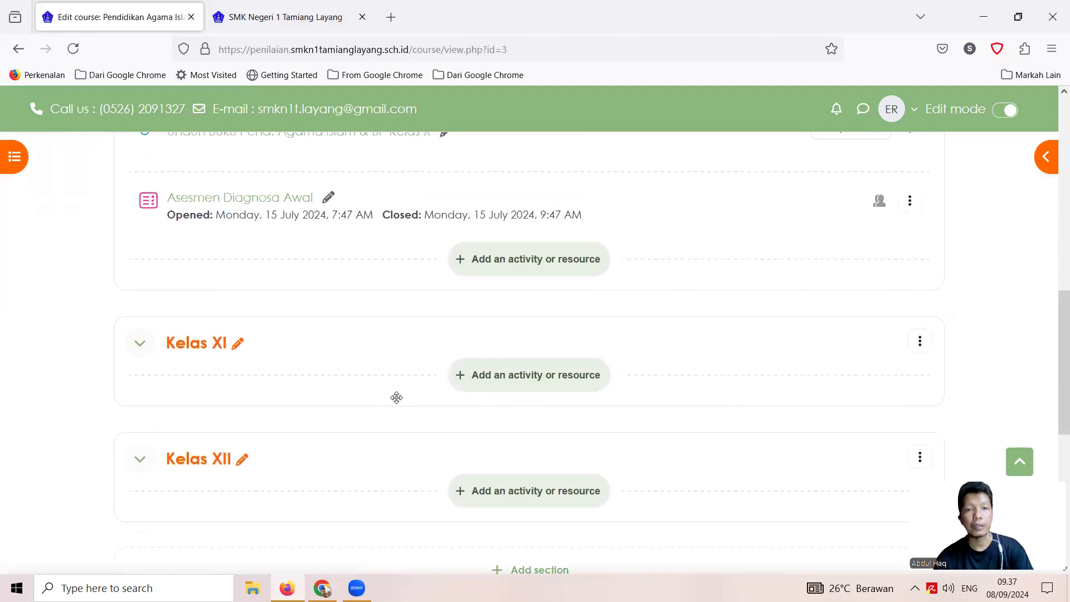
pyautogui.scroll(3, 398, 401)
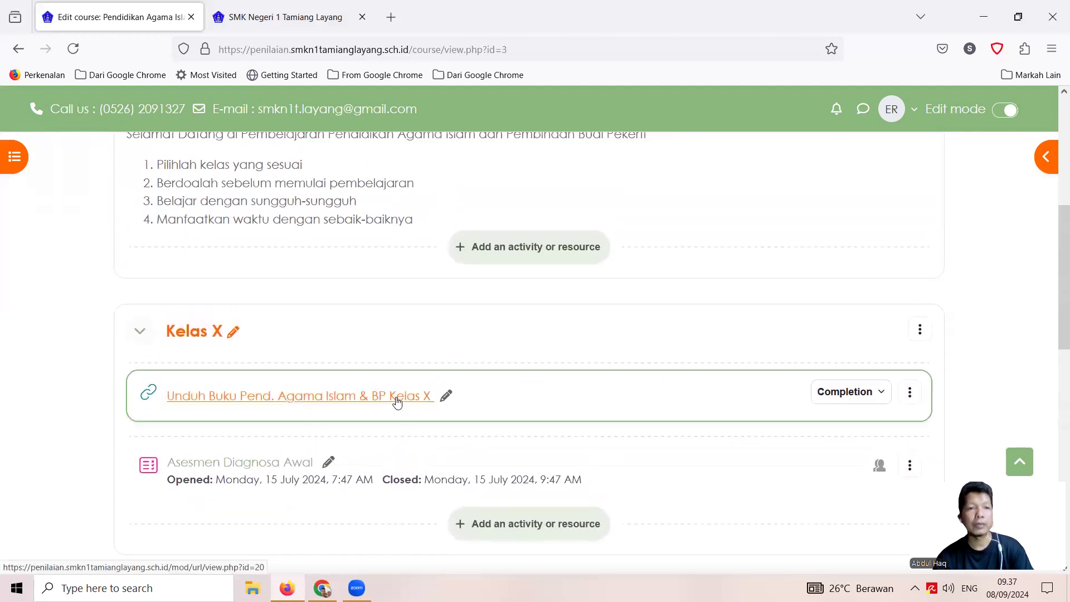
pyautogui.scroll(5, 397, 401)
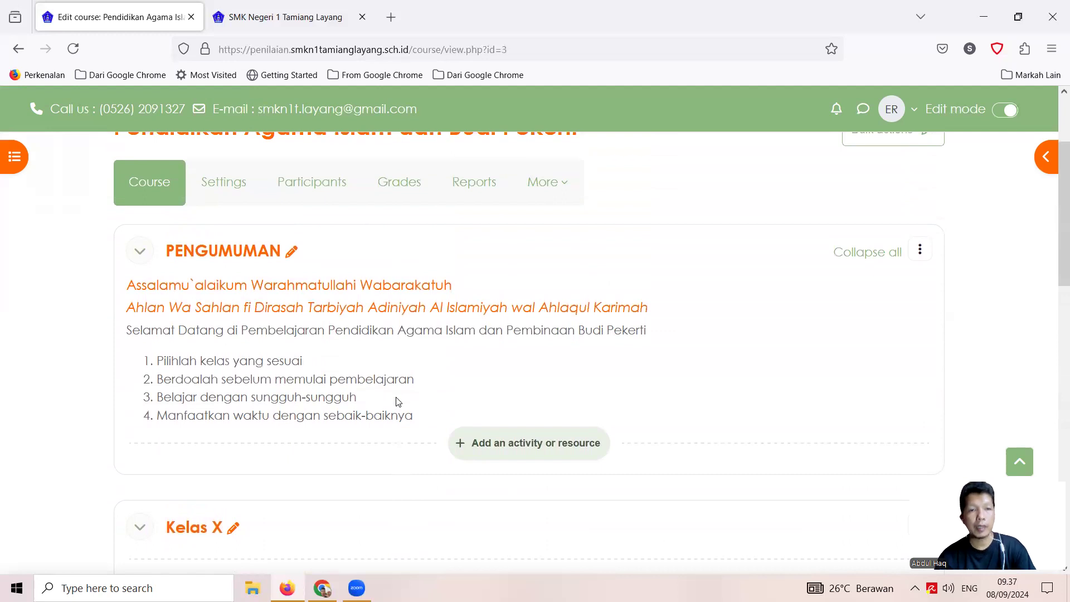
# - Open the course settings and examine the General fields, including names, category, visibility and dates
pyautogui.click(234, 191)
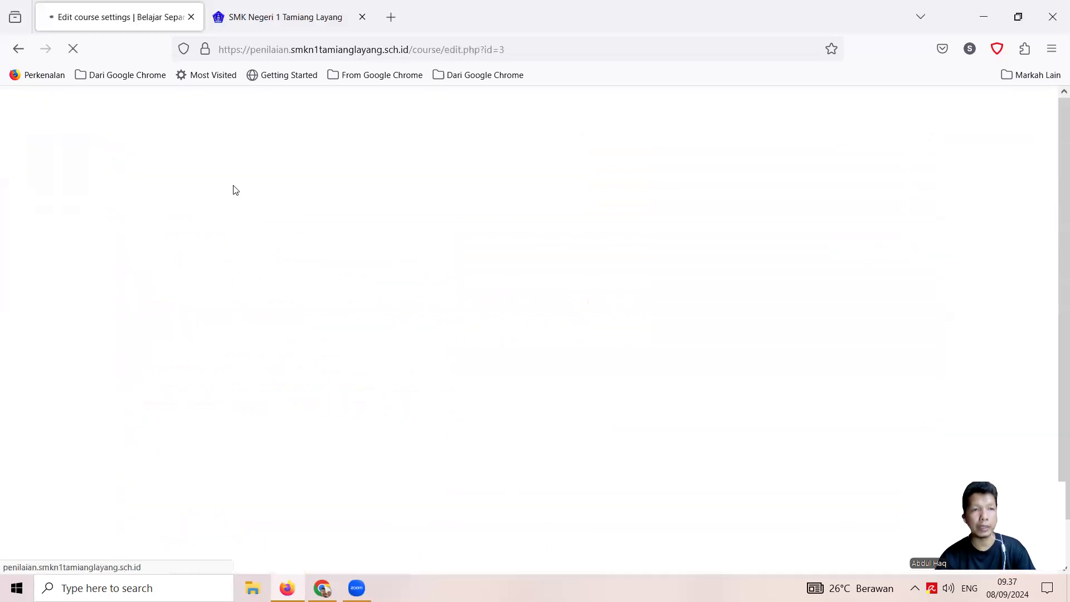
pyautogui.scroll(-6, 626, 351)
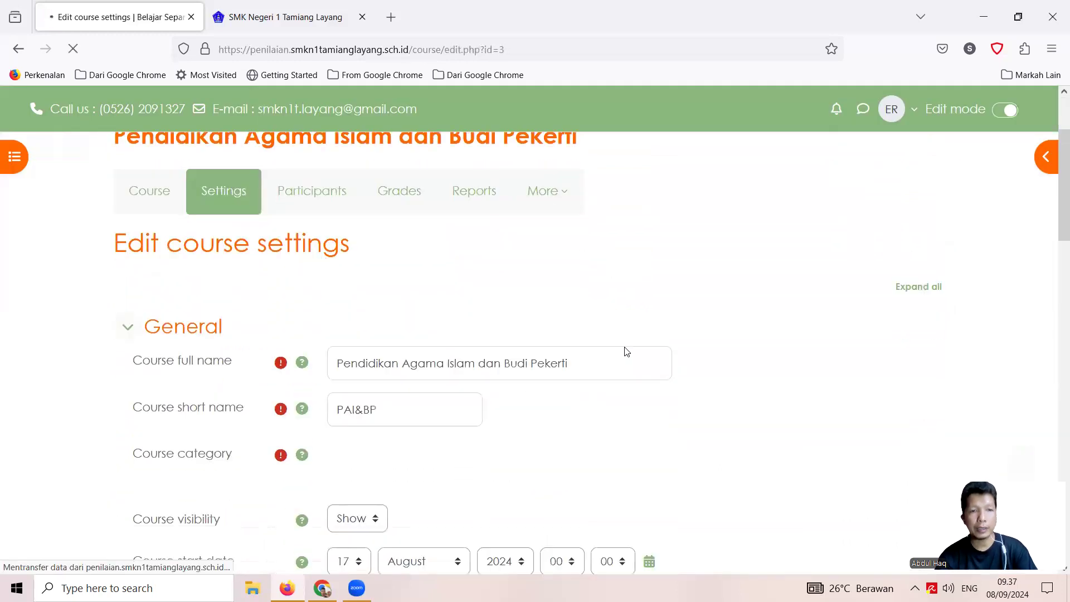
pyautogui.scroll(-2, 626, 351)
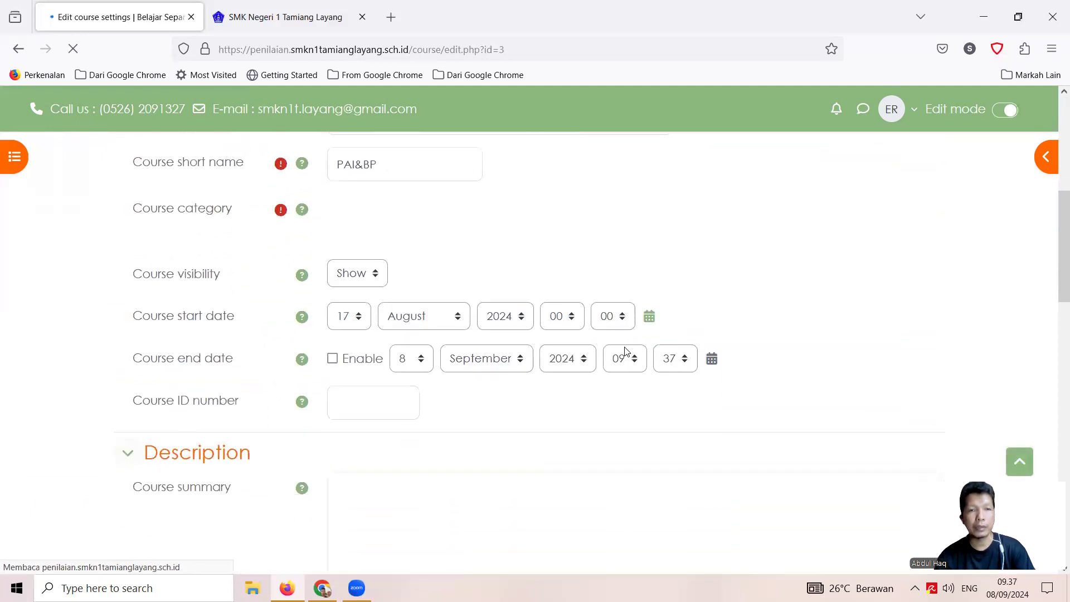
pyautogui.scroll(2, 626, 351)
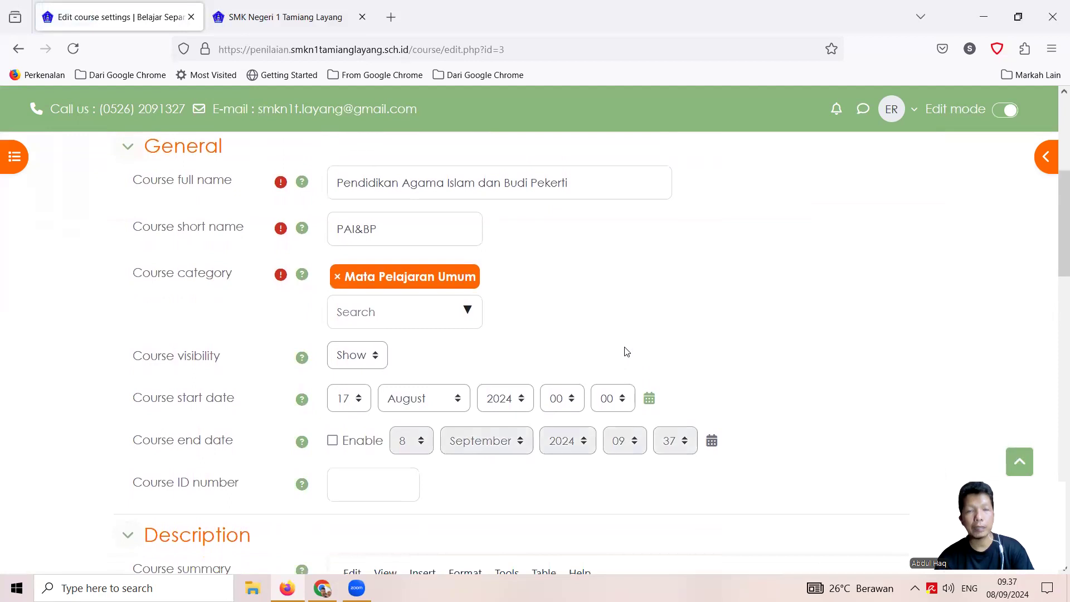
# - Enable the course end date and disable it again
pyautogui.scroll(-1, 626, 351)
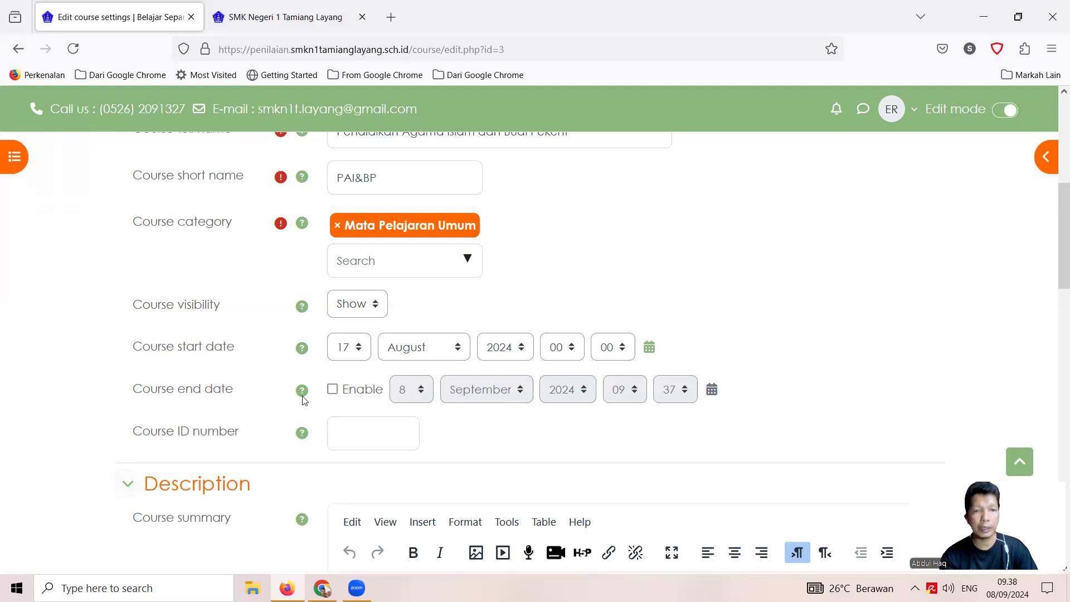
pyautogui.click(333, 390)
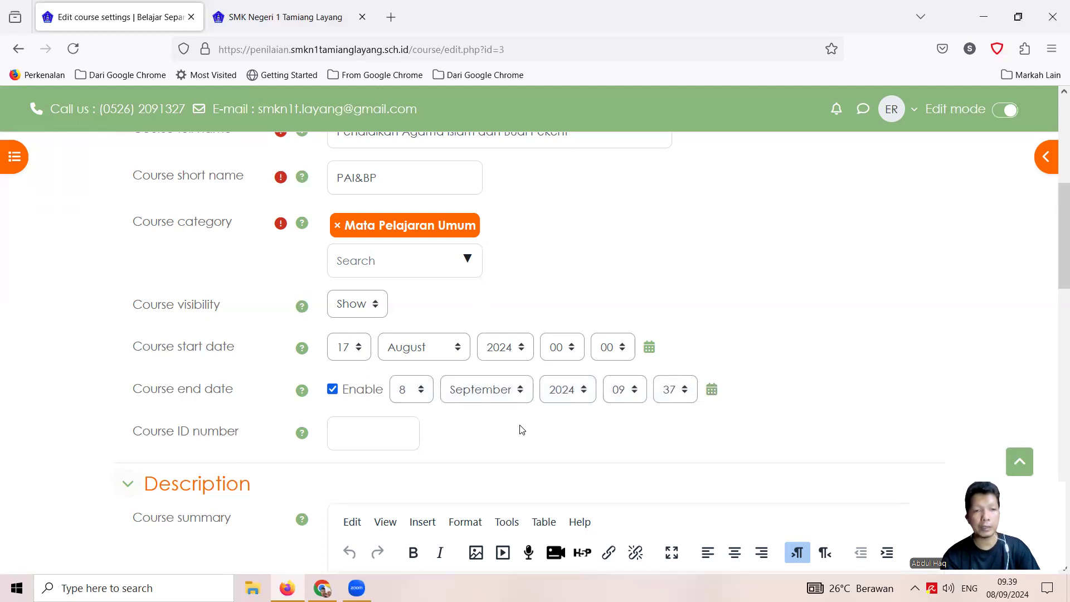
pyautogui.click(332, 390)
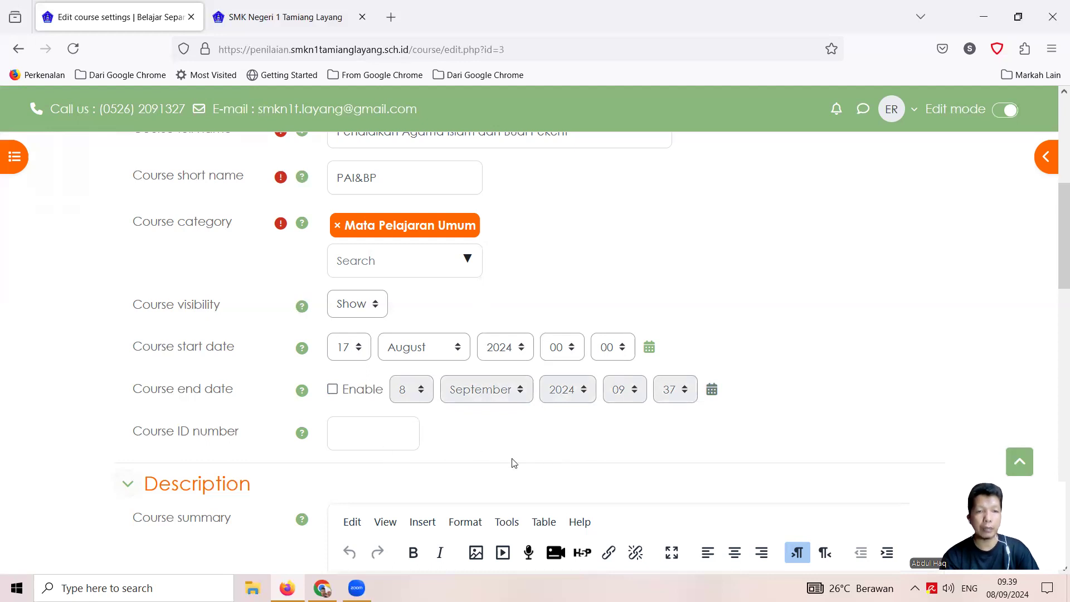
# - Examine the course summary editor, the course image and the remaining collapsed setting groups
pyautogui.scroll(-5, 514, 463)
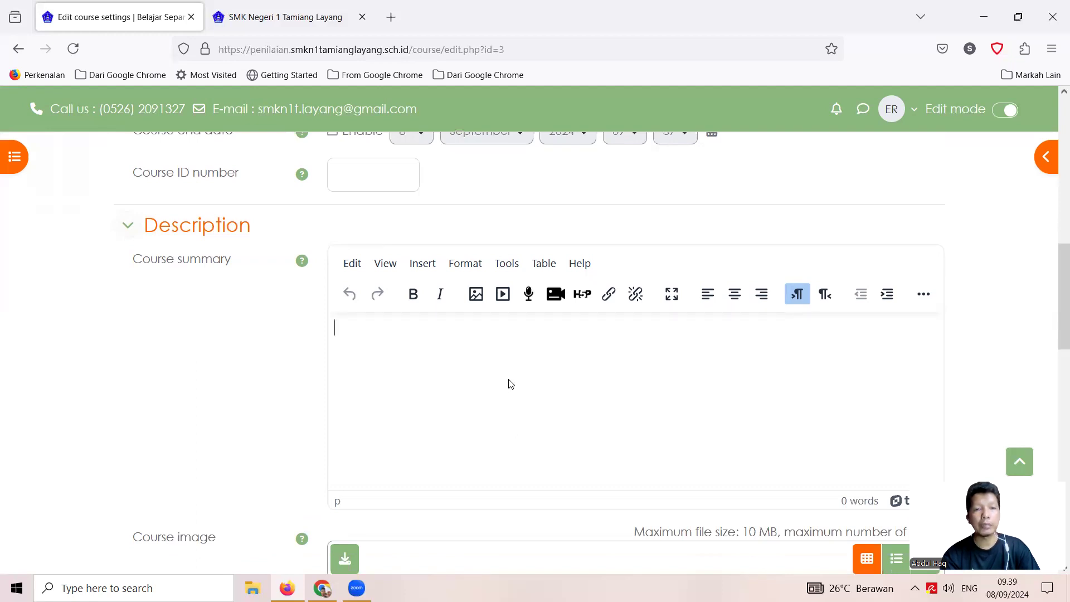
pyautogui.click(482, 365)
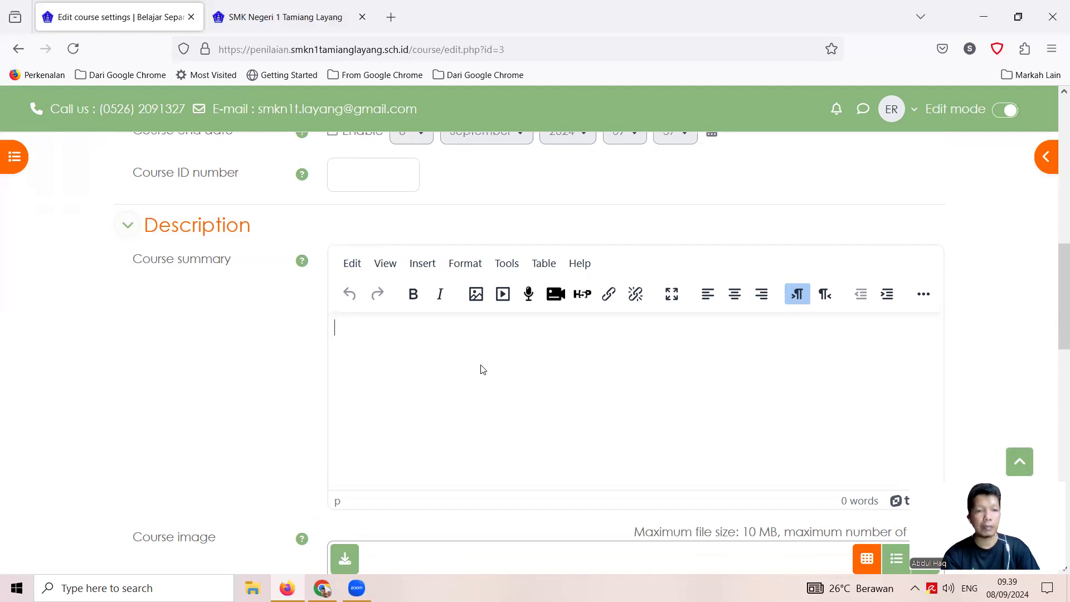
pyautogui.scroll(-4, 476, 330)
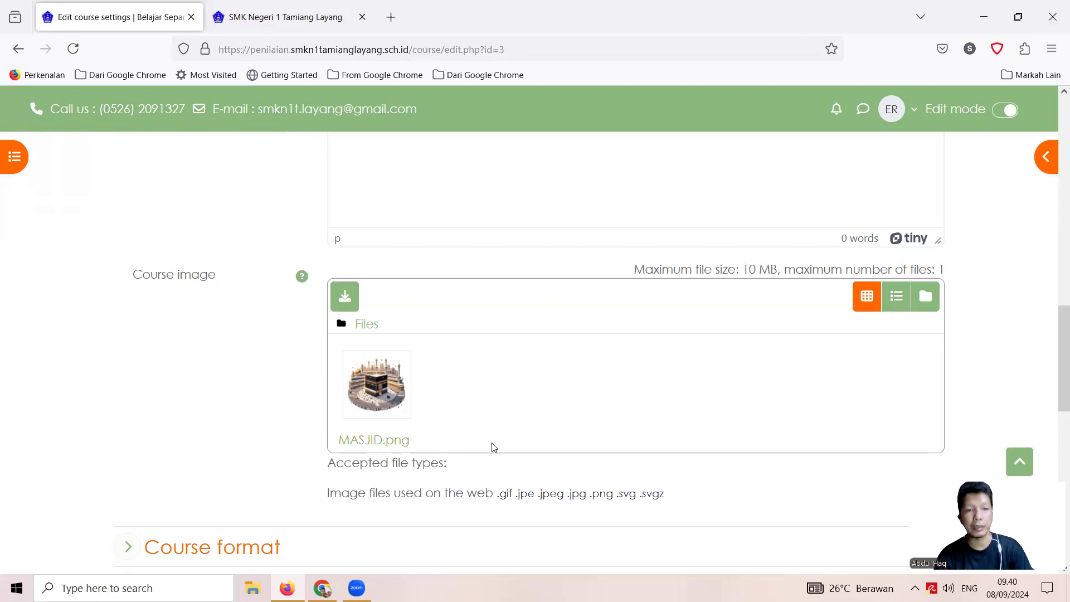
pyautogui.scroll(-5, 493, 447)
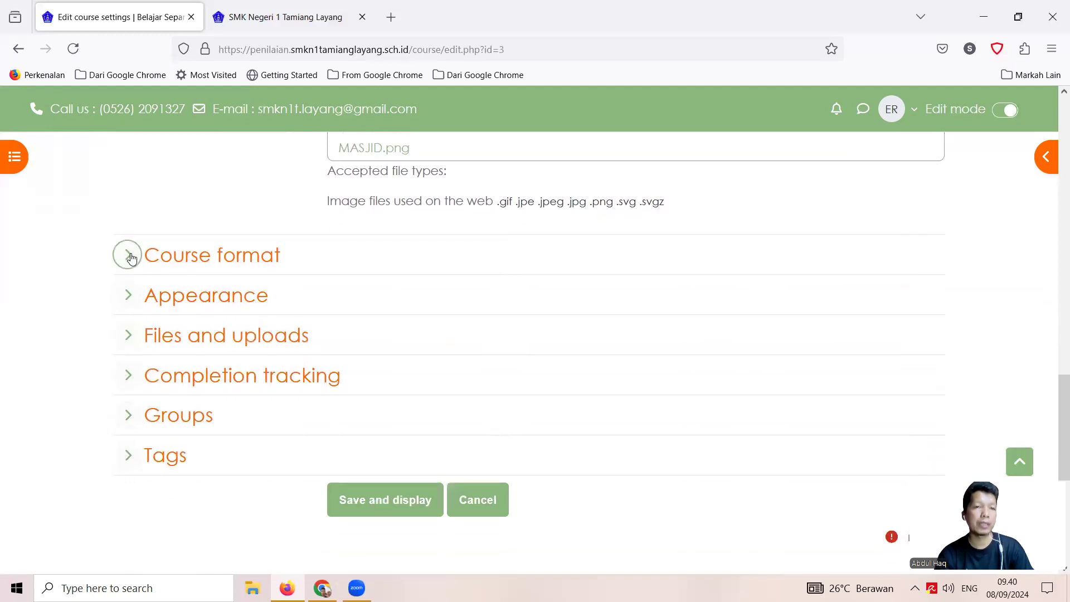
# - Expand the Course format group and examine the available format choices, from Custom sections to Social
pyautogui.click(129, 256)
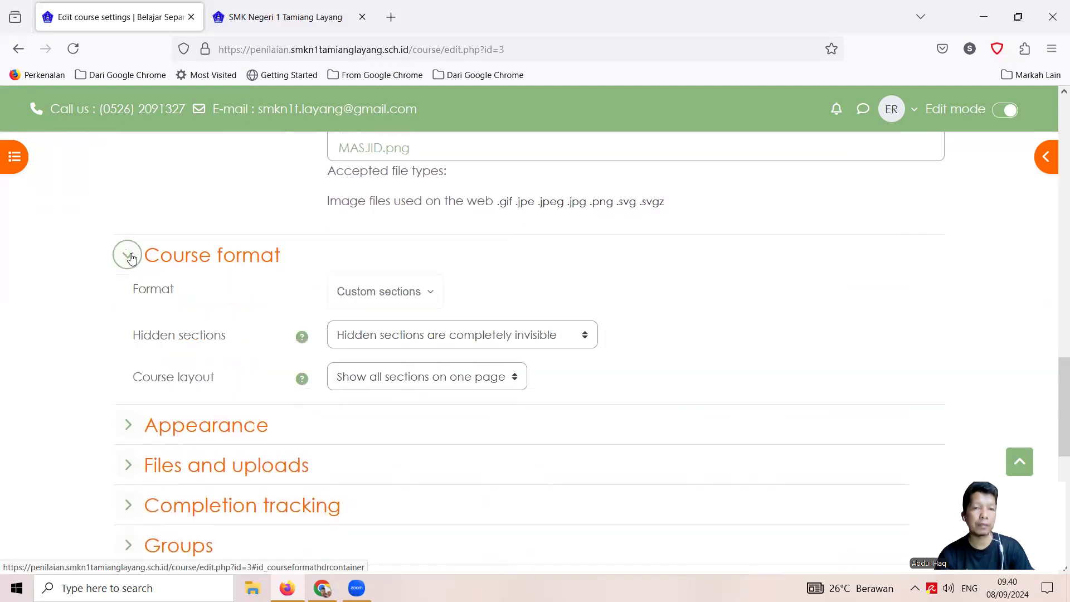
pyautogui.click(427, 301)
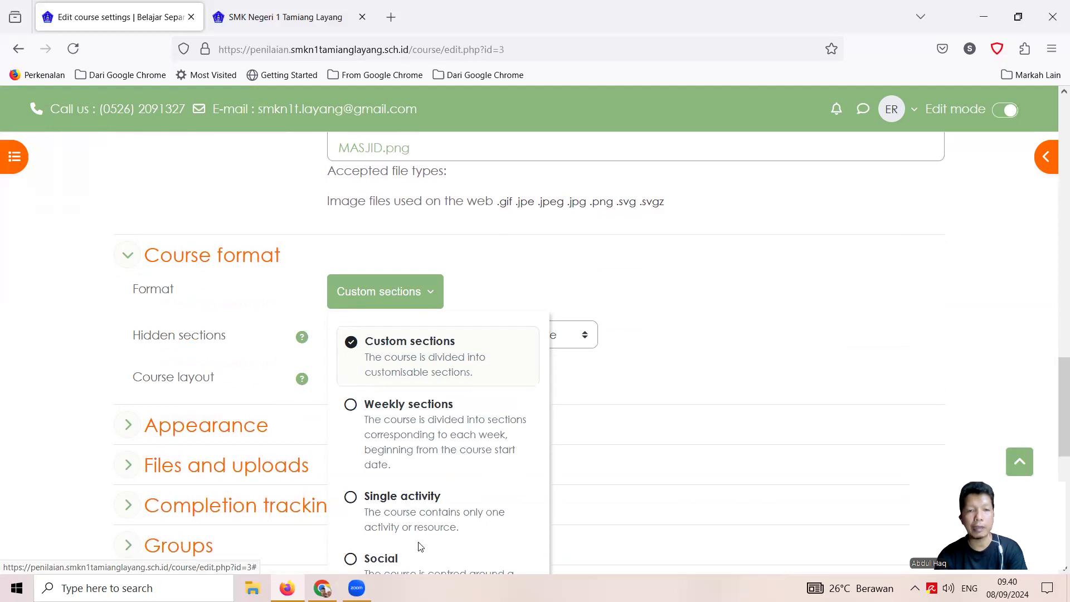
pyautogui.scroll(-2, 418, 529)
pyautogui.scroll(-1, 420, 547)
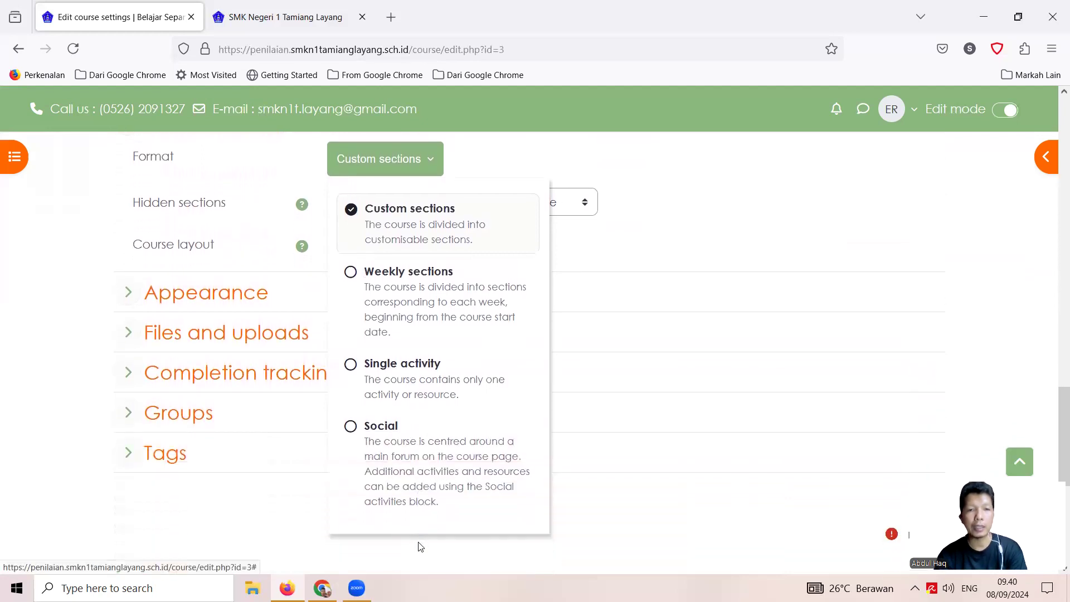
pyautogui.scroll(1, 420, 545)
pyautogui.scroll(1, 420, 545)
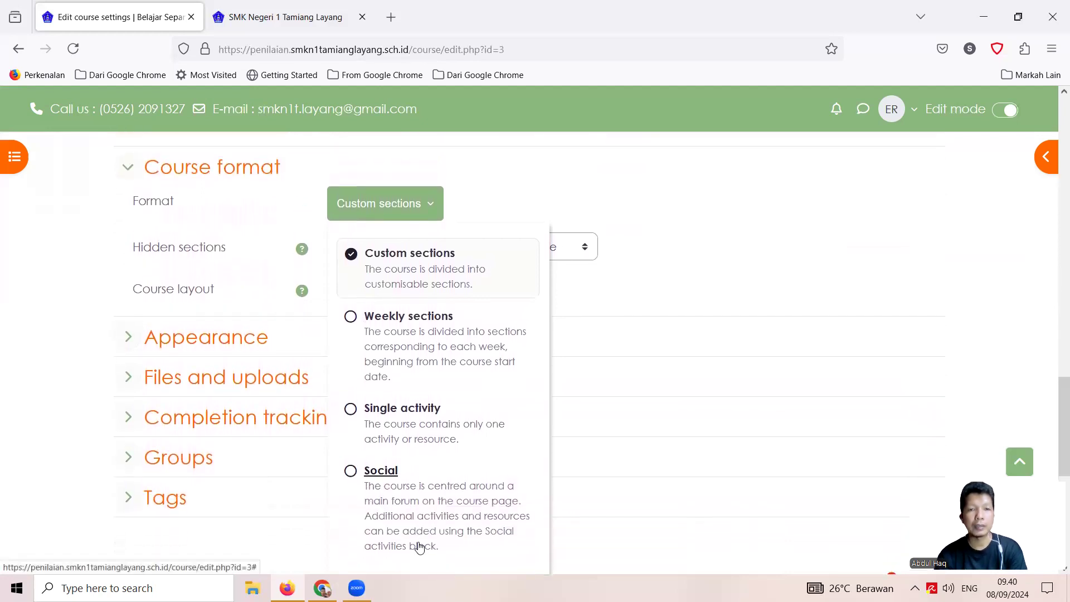
pyautogui.scroll(-1, 420, 547)
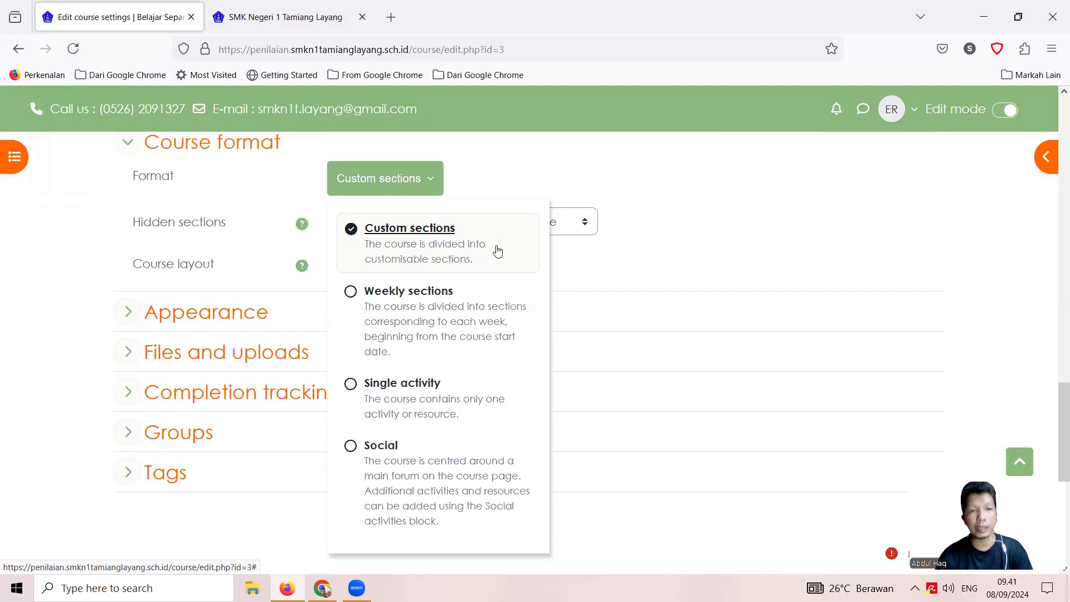
pyautogui.click(711, 238)
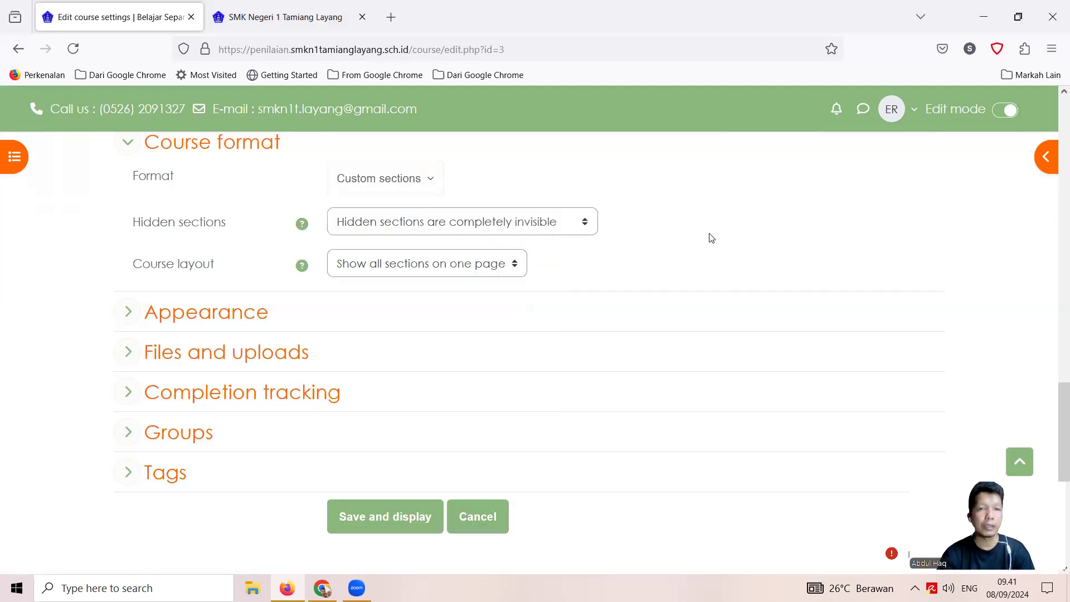
# - Expand the Appearance group and examine its settings, including the languages offered for Force language
pyautogui.click(128, 312)
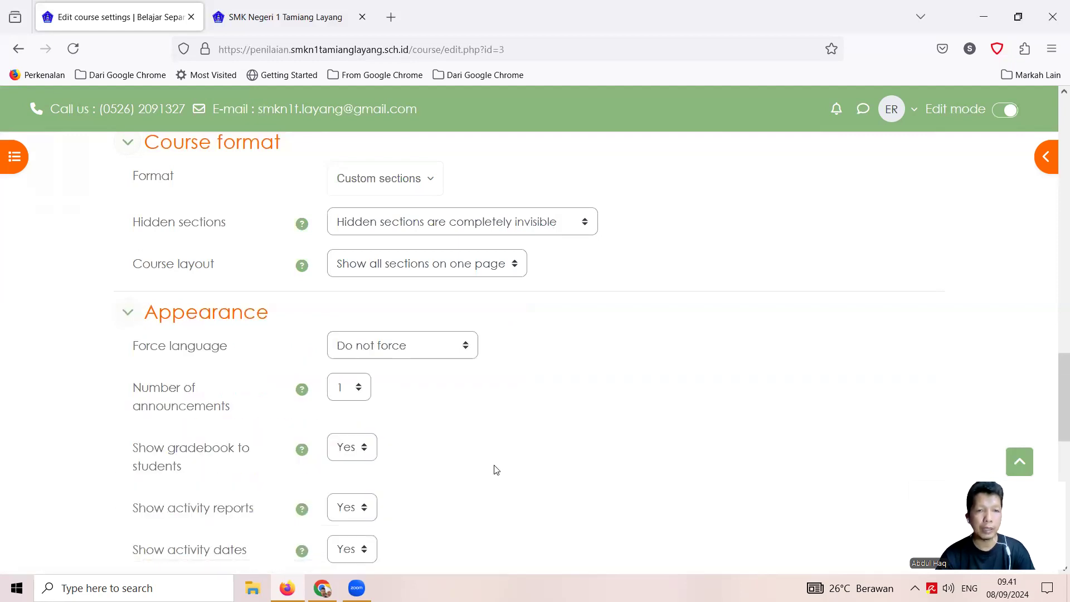
pyautogui.scroll(-2, 501, 469)
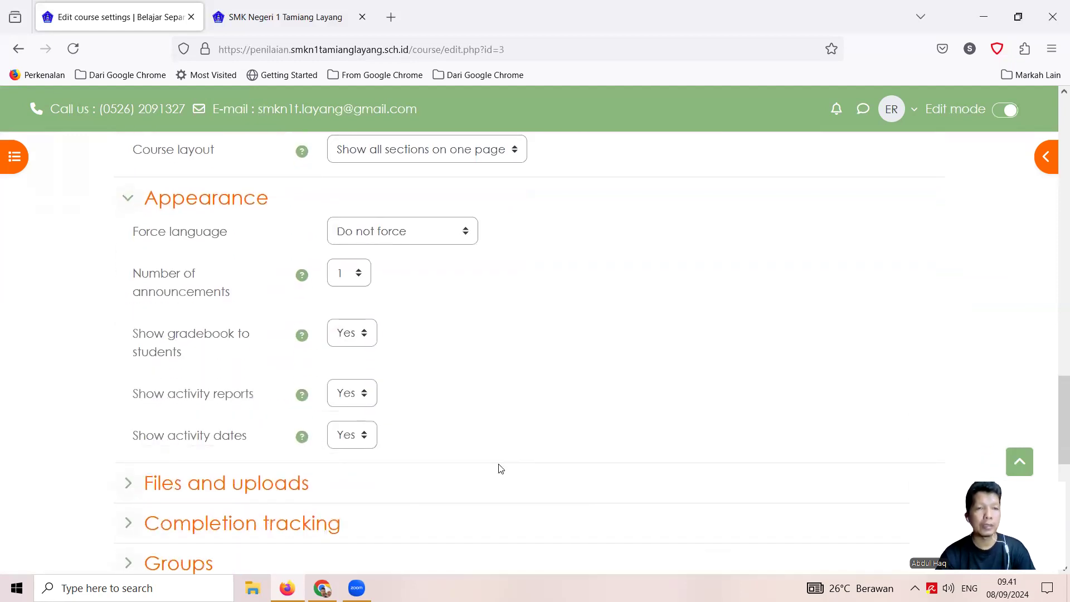
pyautogui.scroll(-1, 500, 469)
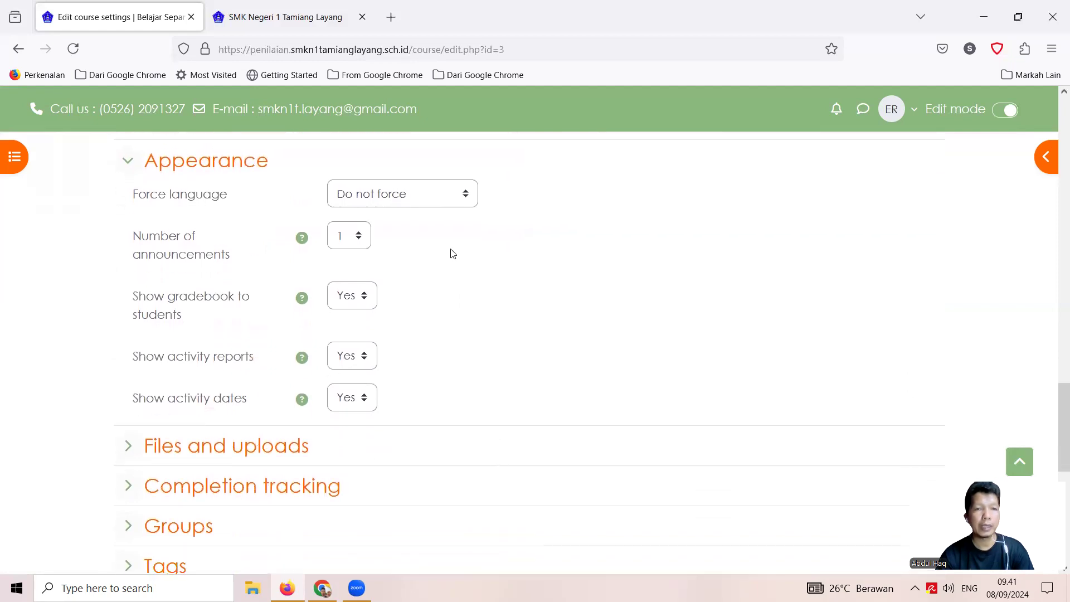
pyautogui.click(468, 195)
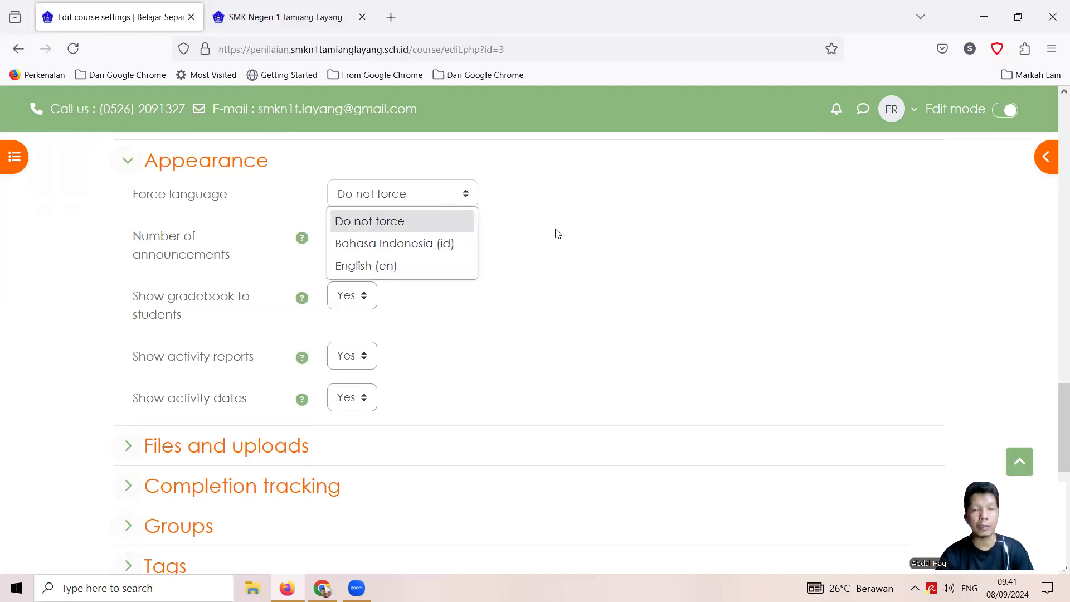
pyautogui.click(638, 246)
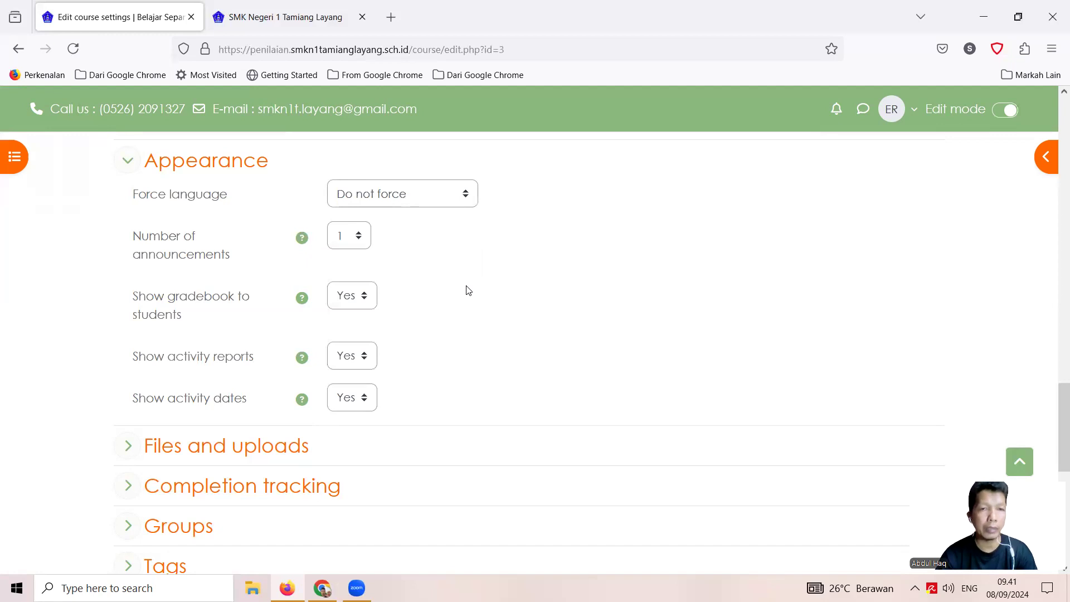
# - Save the course settings and look over the course page with its PENGUMUMAN text and class sections
pyautogui.scroll(-2, 469, 290)
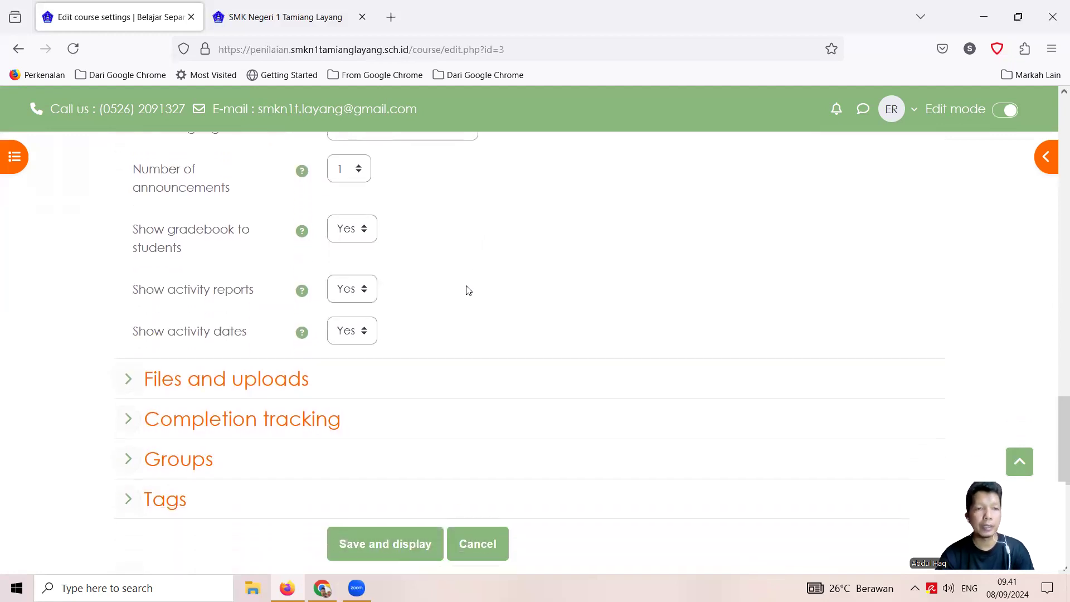
pyautogui.scroll(-2, 469, 290)
pyautogui.scroll(-3, 469, 290)
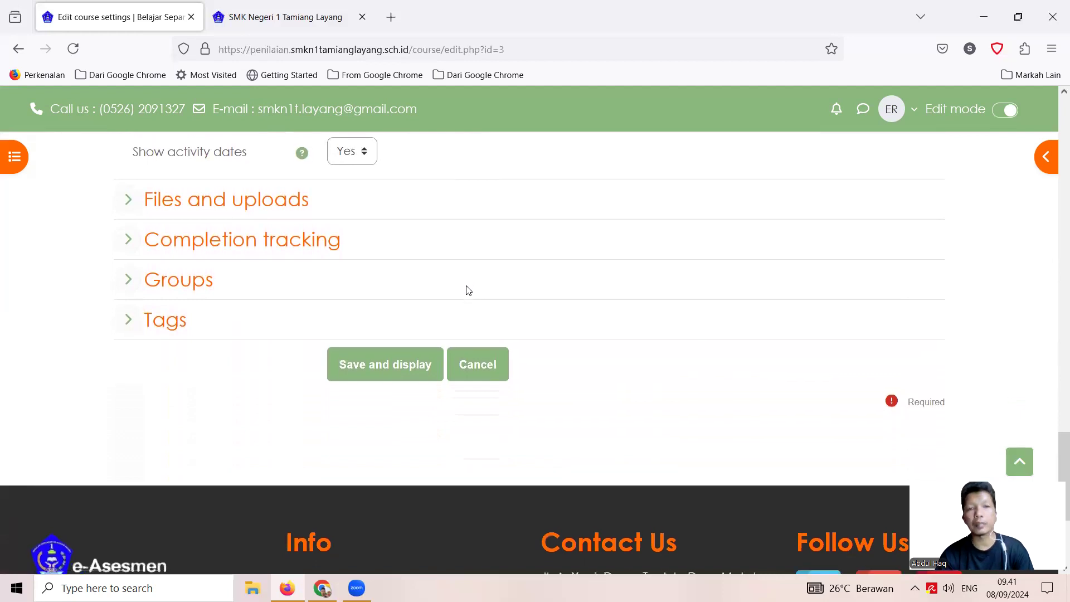
pyautogui.scroll(-3, 468, 290)
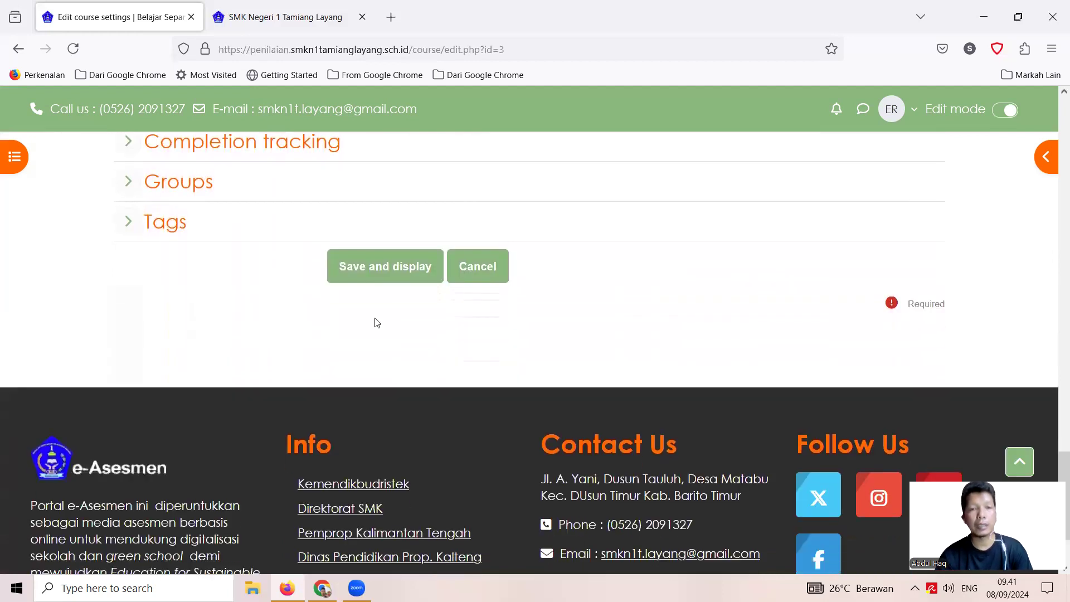
pyautogui.click(384, 274)
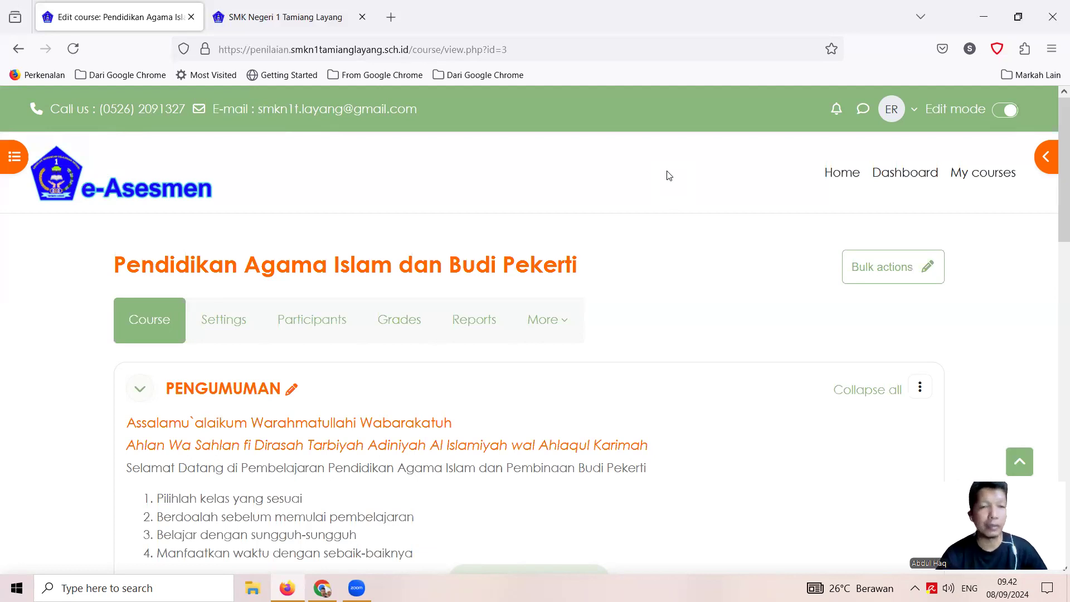
pyautogui.scroll(-8, 737, 367)
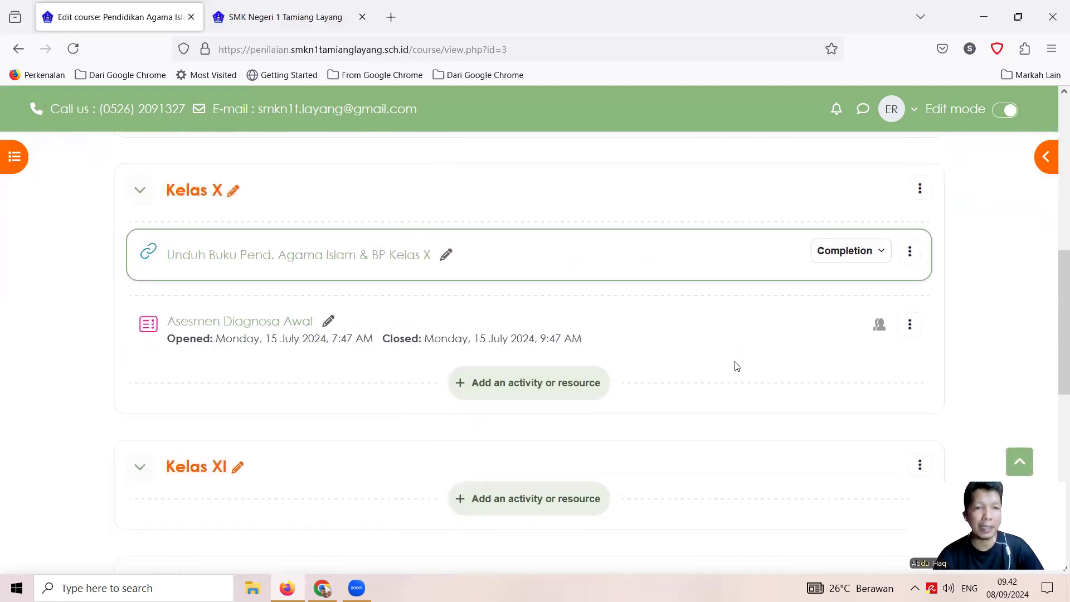
pyautogui.scroll(8, 736, 362)
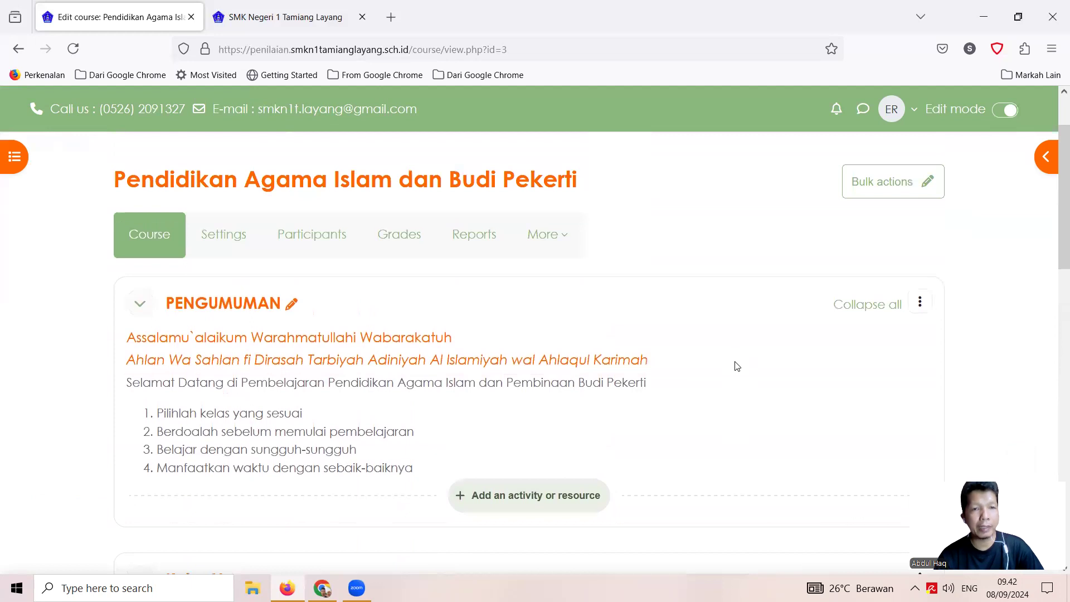
# - Open the course's participants page and check which interface languages the account can use
pyautogui.click(300, 244)
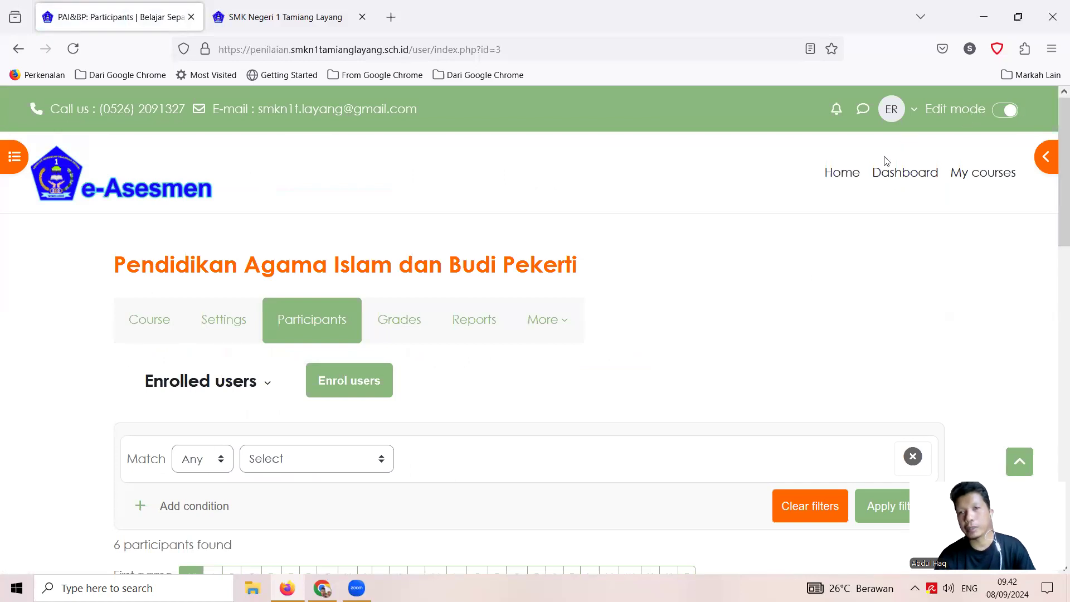
pyautogui.click(914, 110)
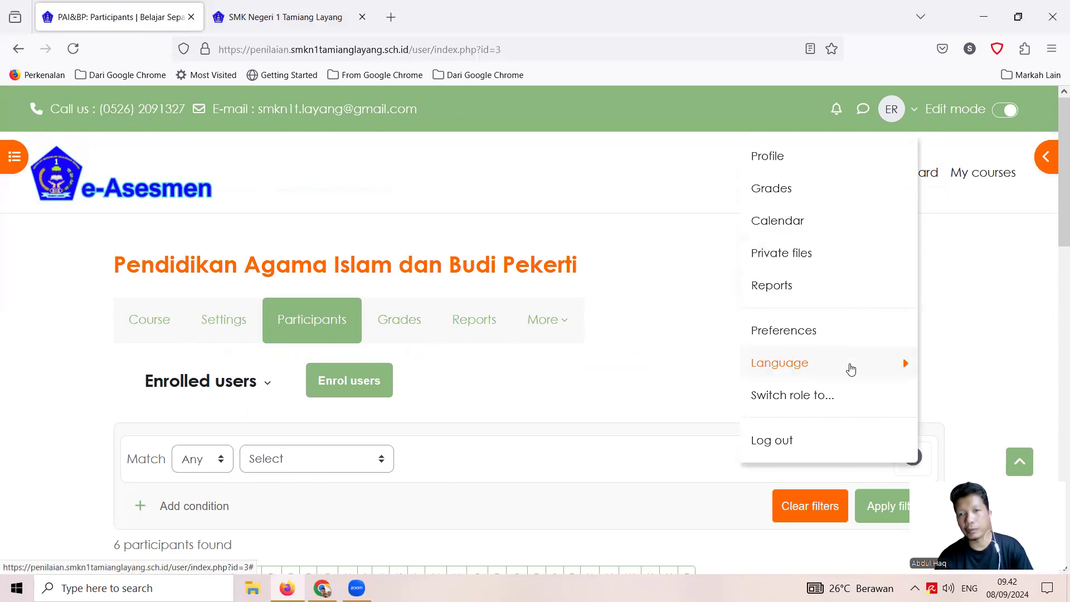
pyautogui.click(905, 367)
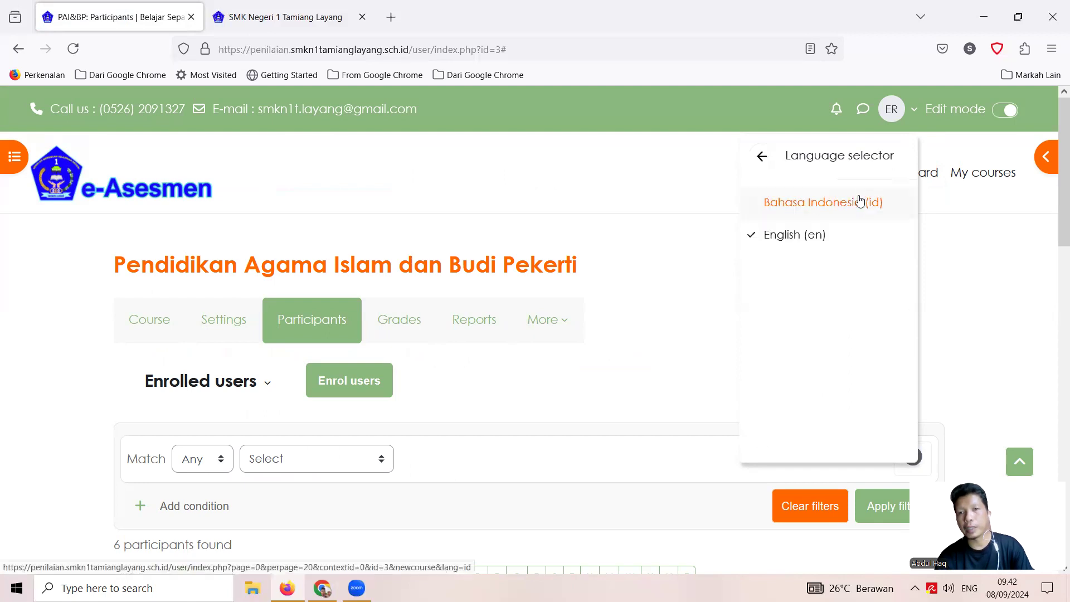
pyautogui.click(914, 107)
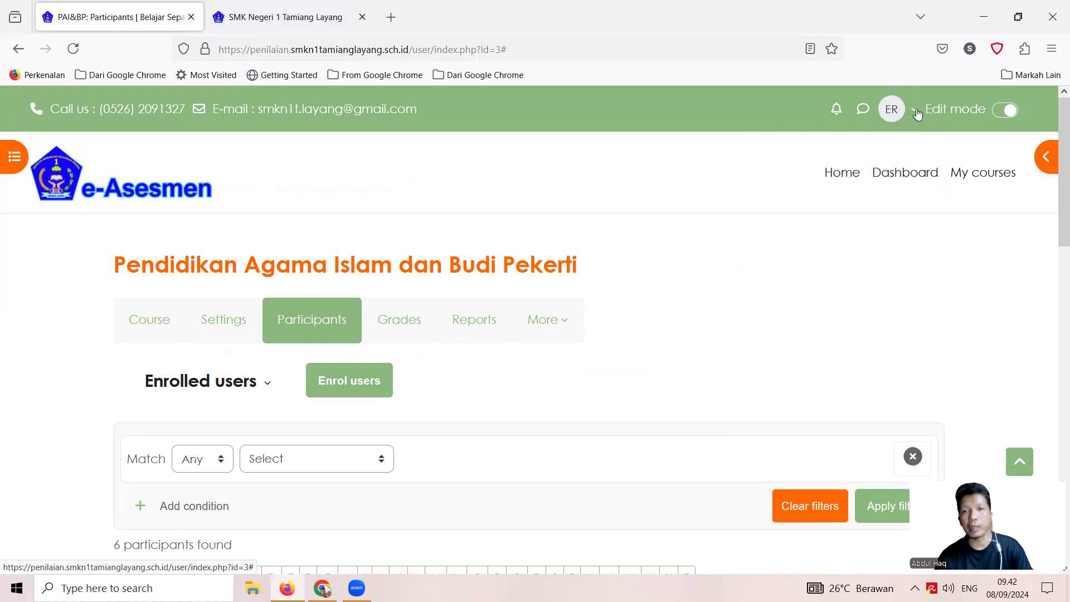
# - Open the account's profile page and look over the user details, reports, course details and login activity
pyautogui.click(915, 111)
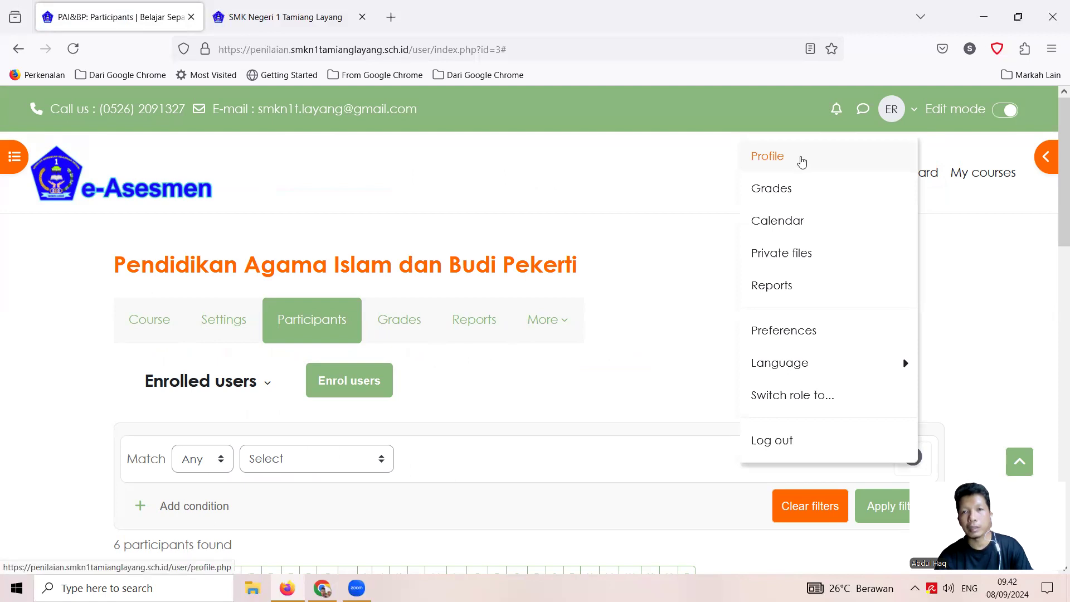
pyautogui.click(801, 161)
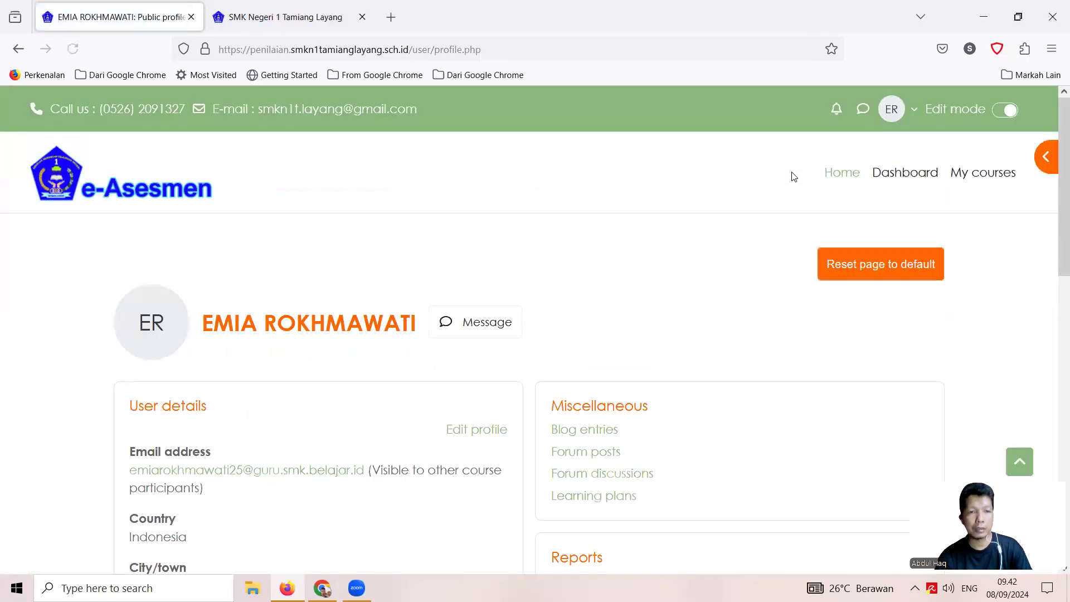
pyautogui.scroll(-3, 794, 177)
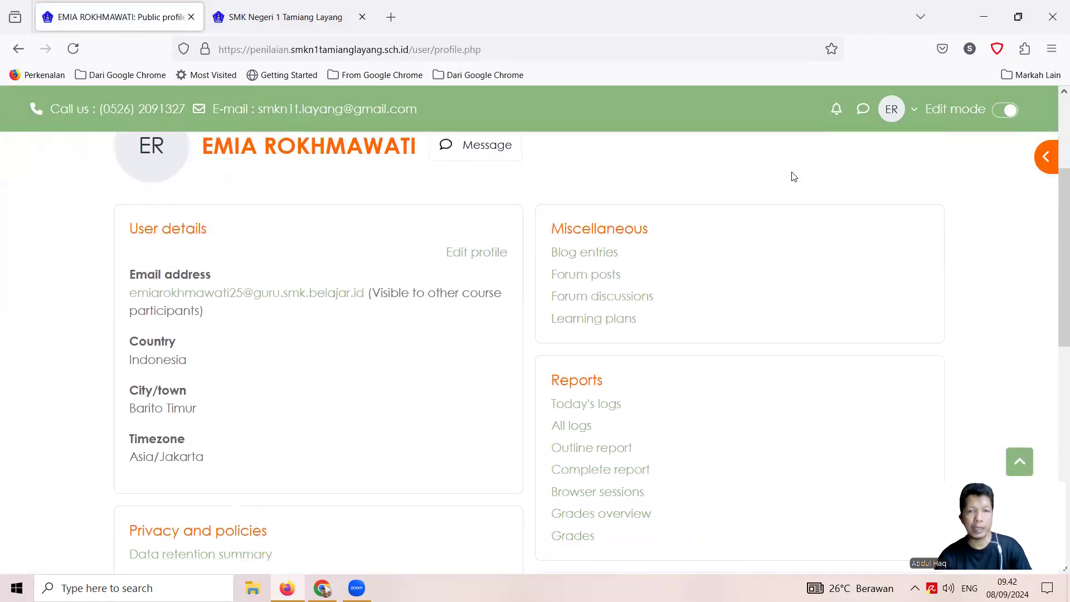
pyautogui.scroll(-5, 794, 177)
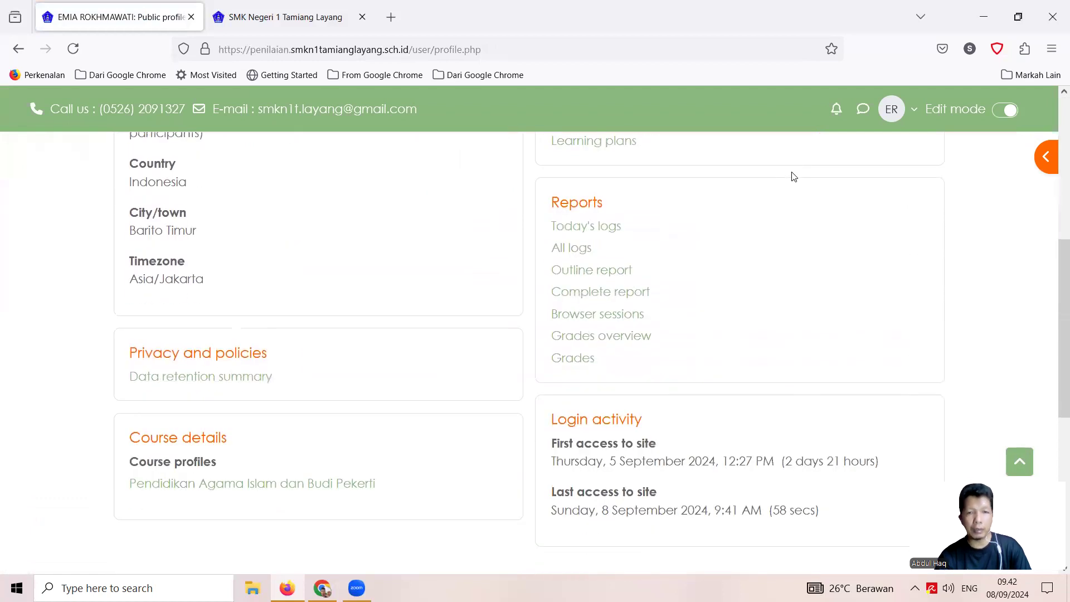
pyautogui.scroll(-3, 794, 177)
pyautogui.scroll(5, 794, 176)
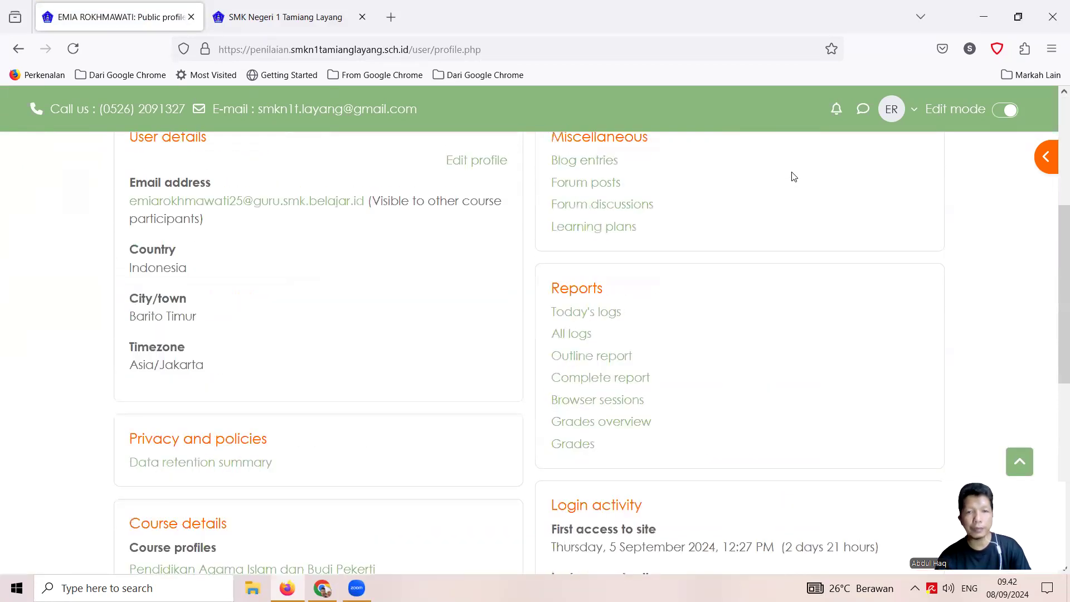
pyautogui.scroll(3, 795, 177)
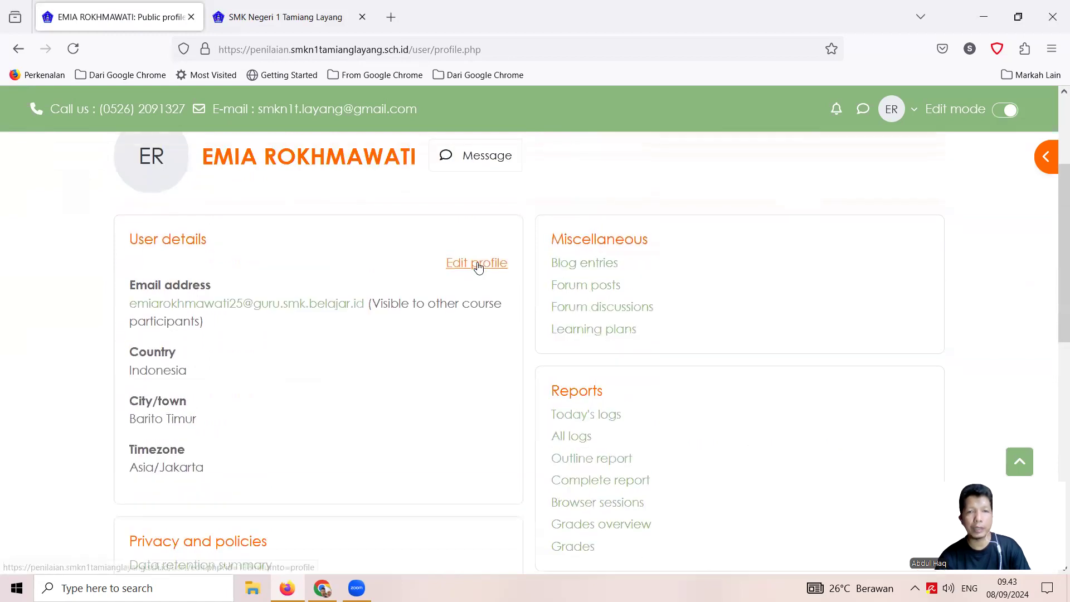
# - Open the profile for editing and start uploading a new user picture by browsing the computer's files
pyautogui.click(477, 264)
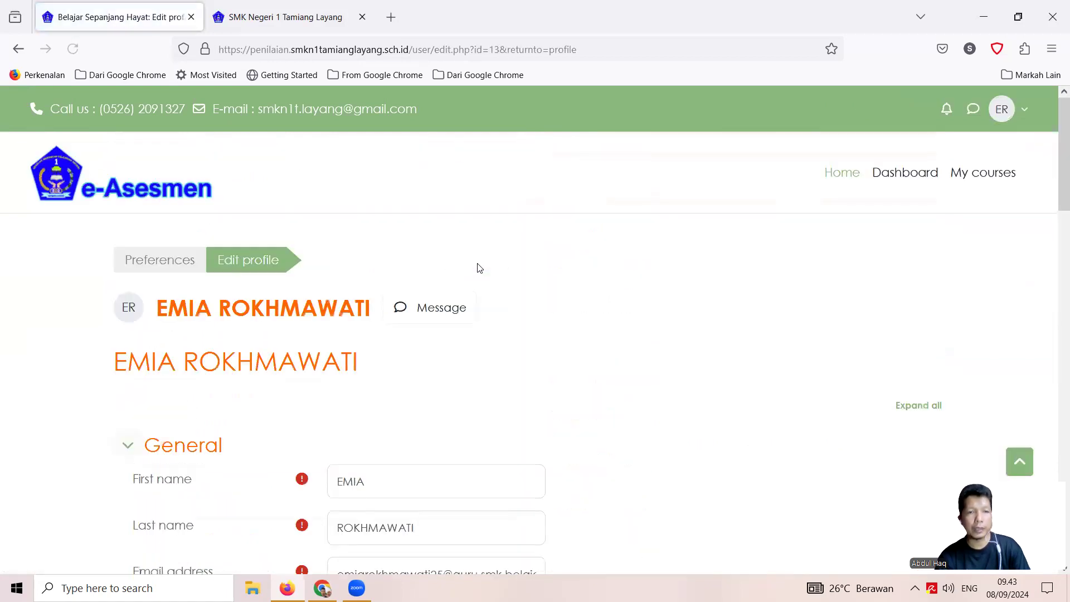
pyautogui.scroll(-4, 703, 418)
pyautogui.scroll(-10, 705, 419)
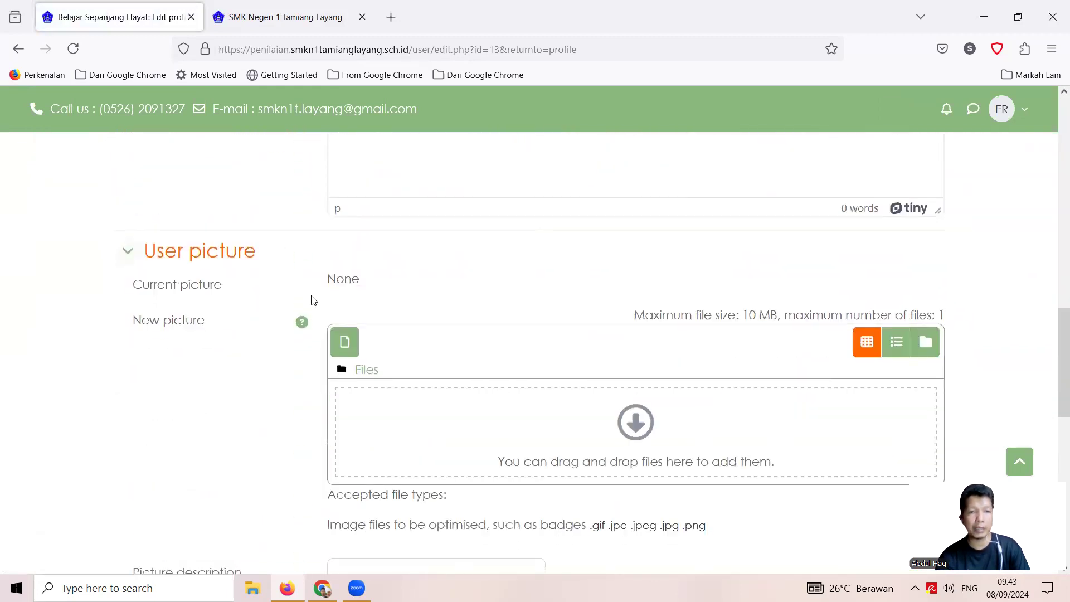
pyautogui.click(346, 344)
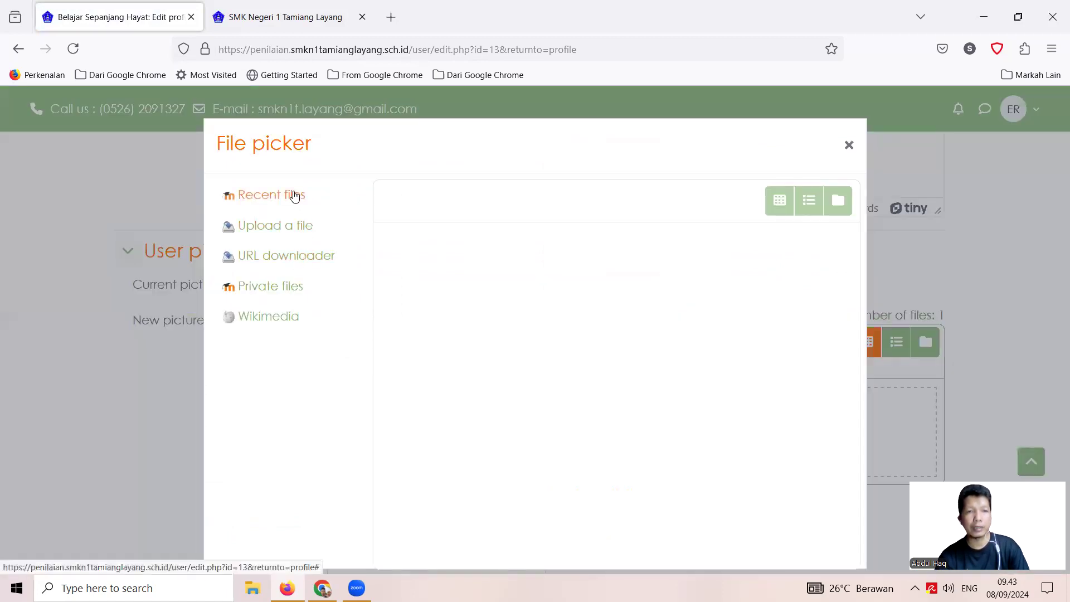
pyautogui.click(305, 232)
pyautogui.click(418, 275)
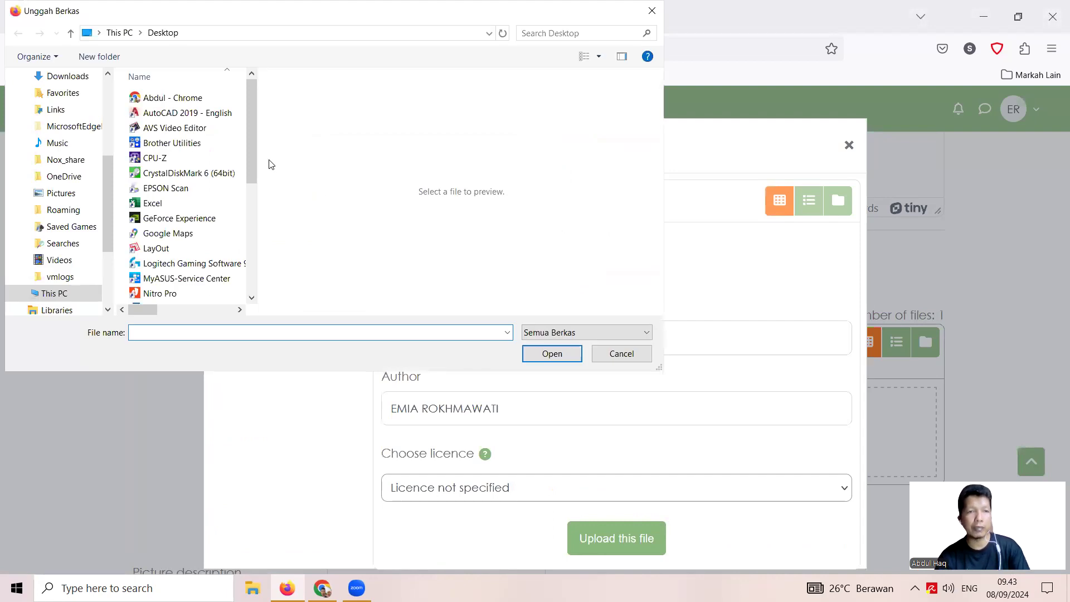
pyautogui.moveTo(254, 151)
pyautogui.mouseDown()
pyautogui.moveTo(265, 269)
pyautogui.moveTo(258, 138)
pyautogui.mouseUp()
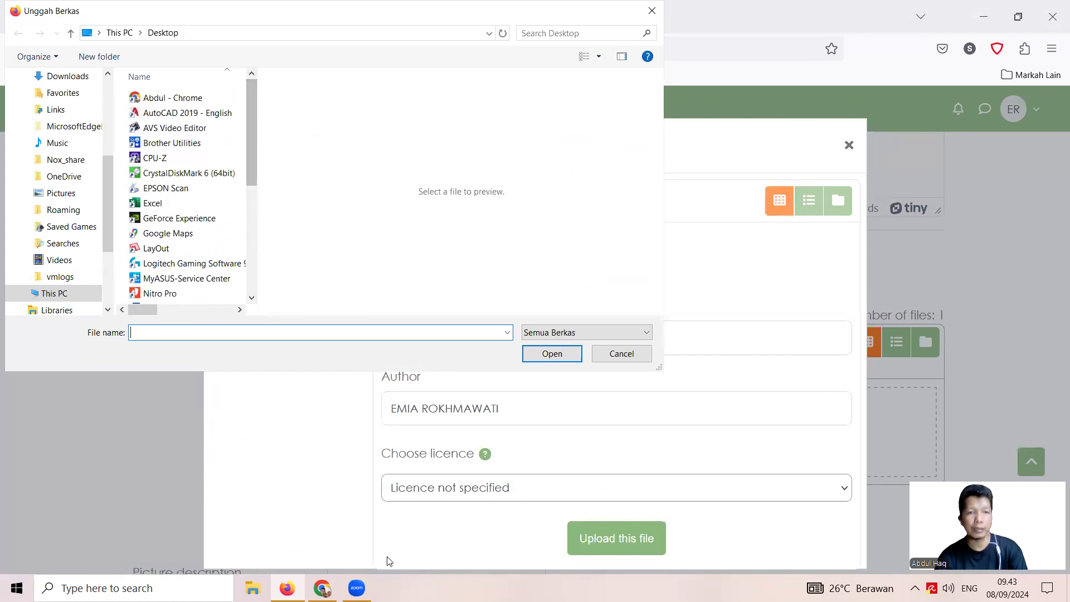
# - Switch to WhatsApp Web in Chrome, search the chats for the teacher's name and open the conversation with that teacher
pyautogui.hotkey('alt', 'Tab')
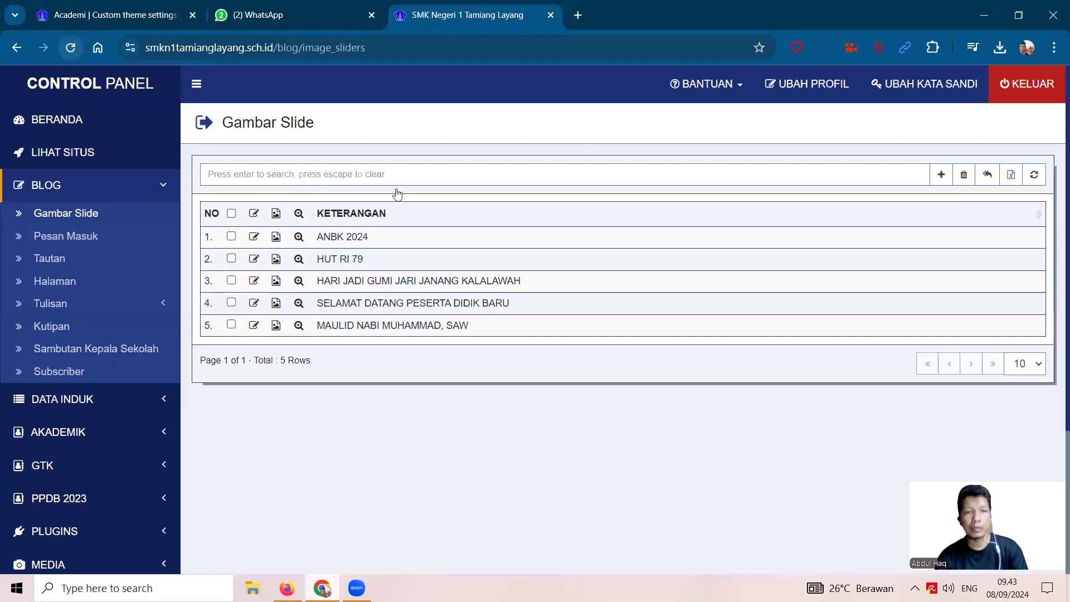
pyautogui.click(326, 20)
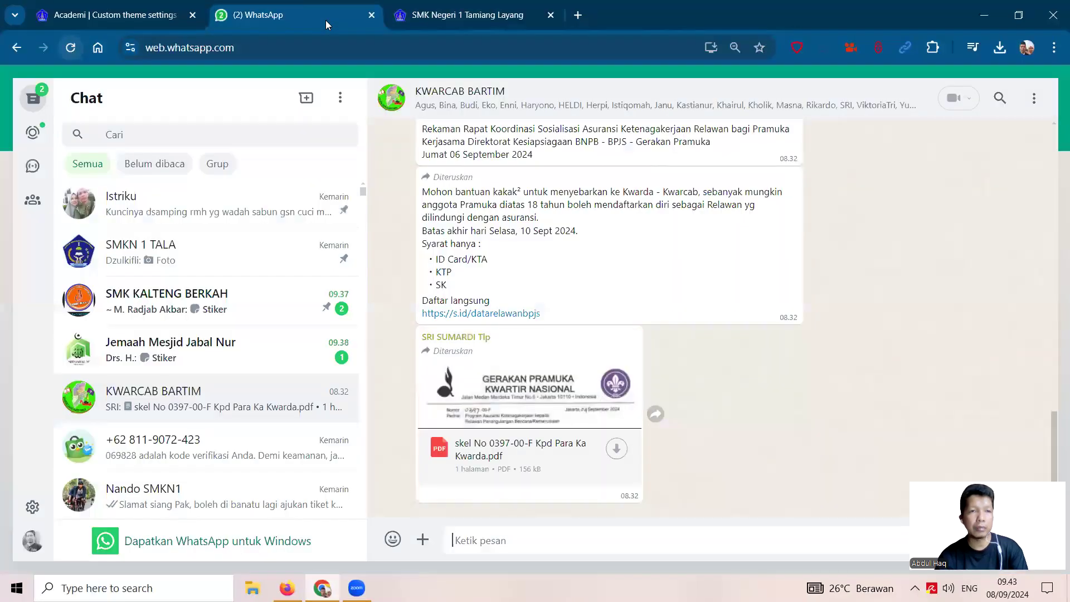
pyautogui.click(251, 127)
pyautogui.write('emi')
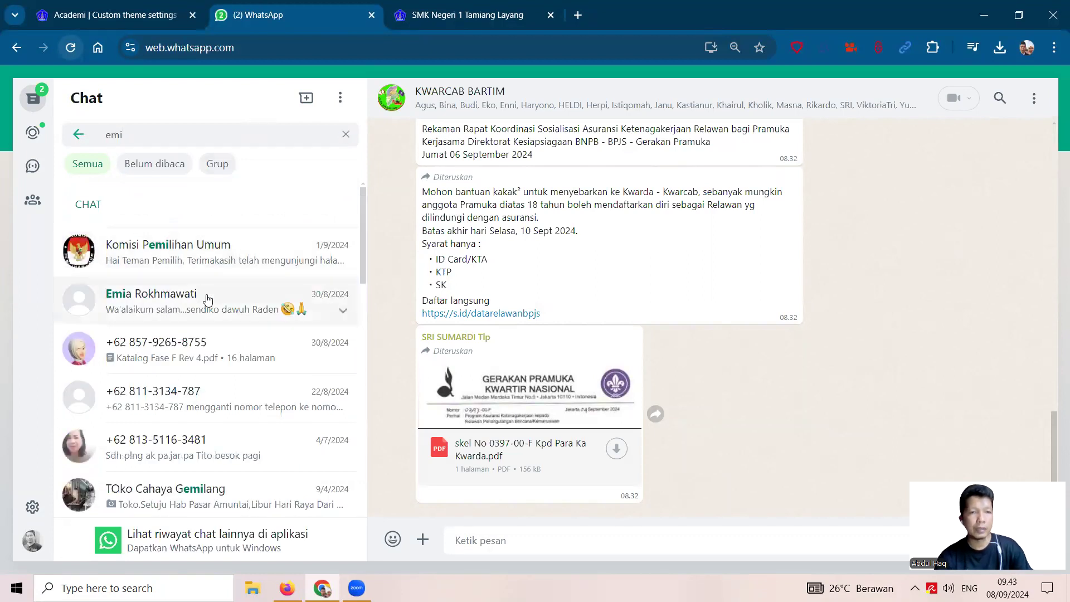
pyautogui.click(207, 300)
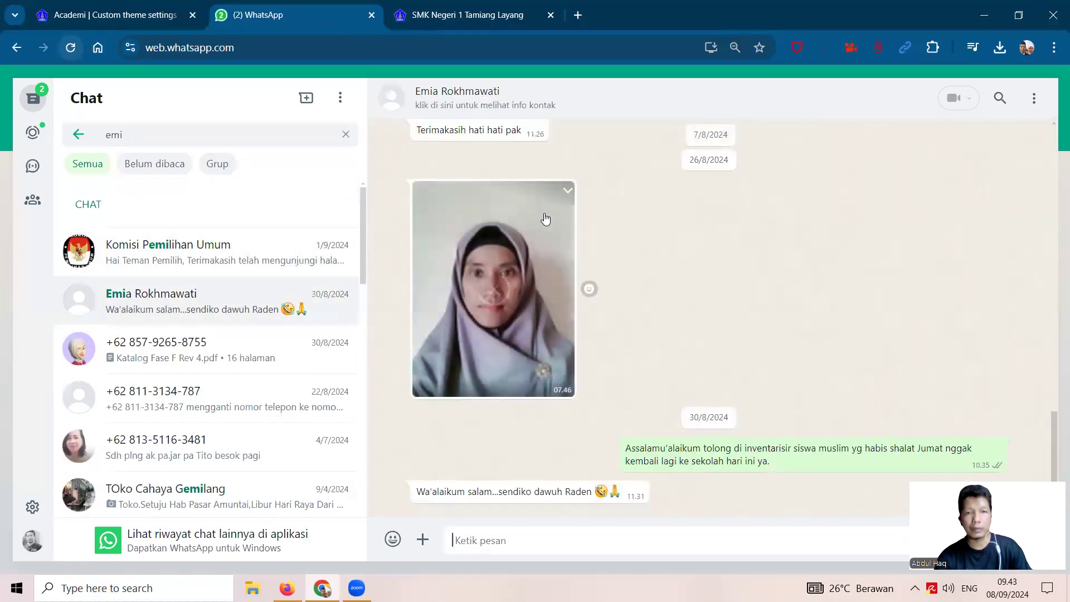
# - Open the teacher's portrait photo from the chat and save it as WhatsApp Image 2024-08-26 at 07.46.04 in the WEB 2023 folder
pyautogui.click(522, 216)
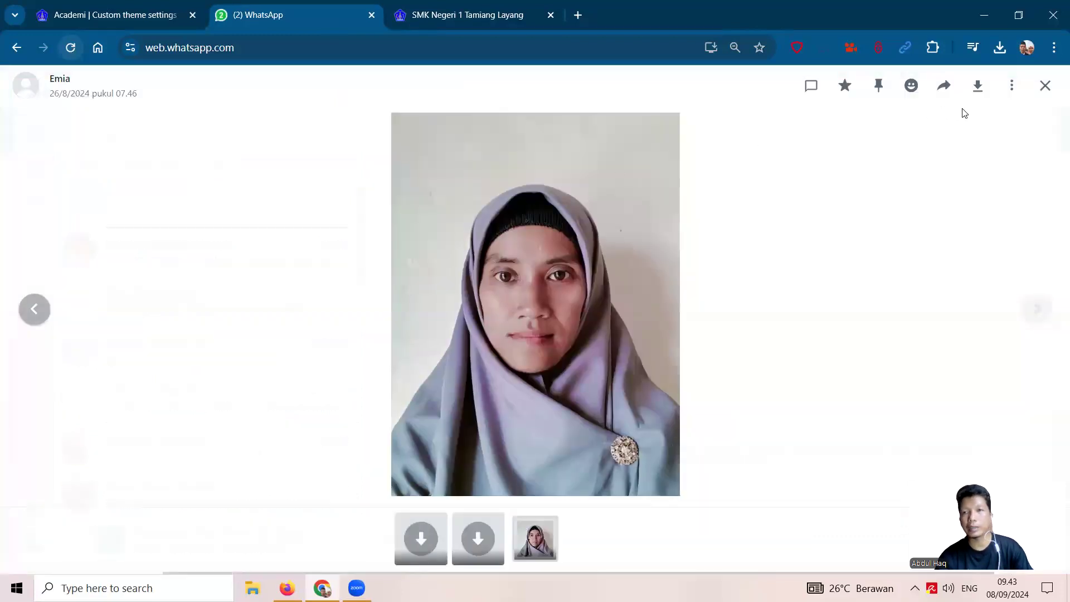
pyautogui.click(980, 88)
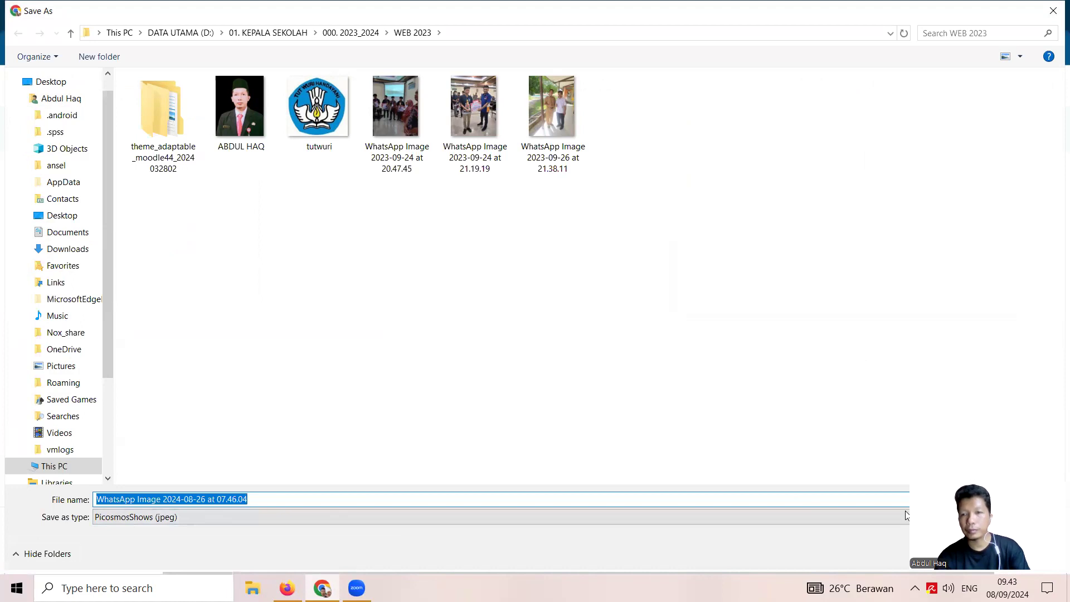
pyautogui.click(949, 553)
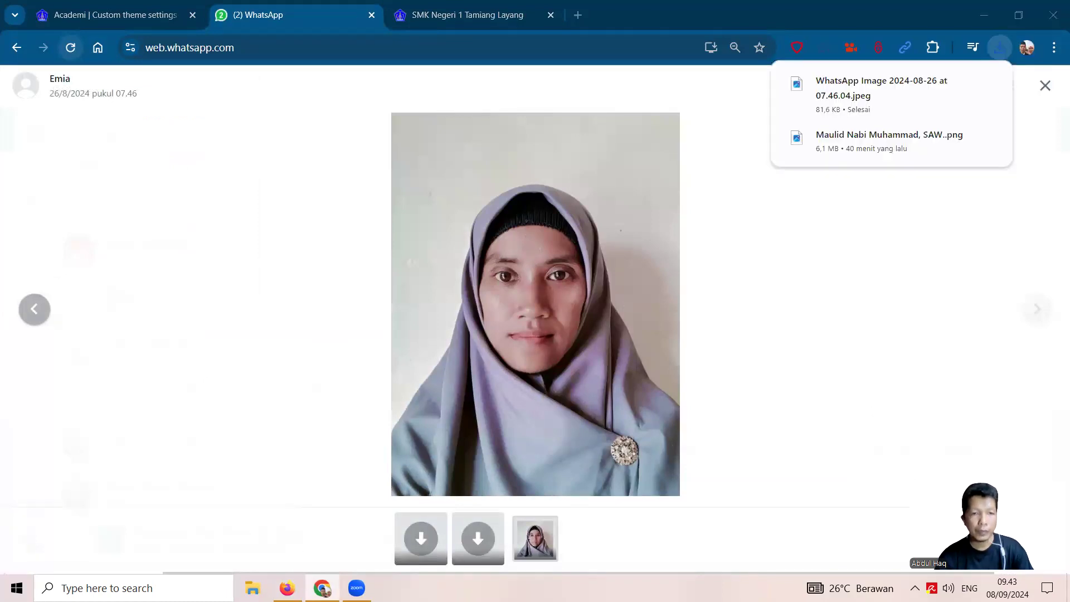
# - Switch back to Firefox and browse the upload dialog to DATA UTAMA (D:), 01. KEPALA SEKOLAH, 000. 2023_2024
pyautogui.click(287, 588)
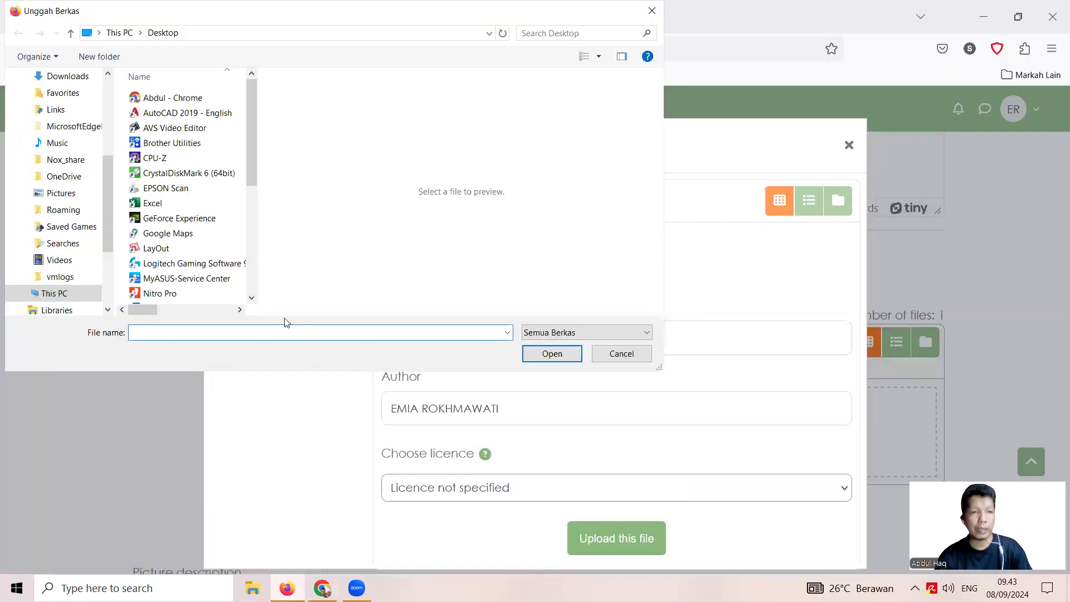
pyautogui.moveTo(107, 208); pyautogui.dragTo(111, 281)
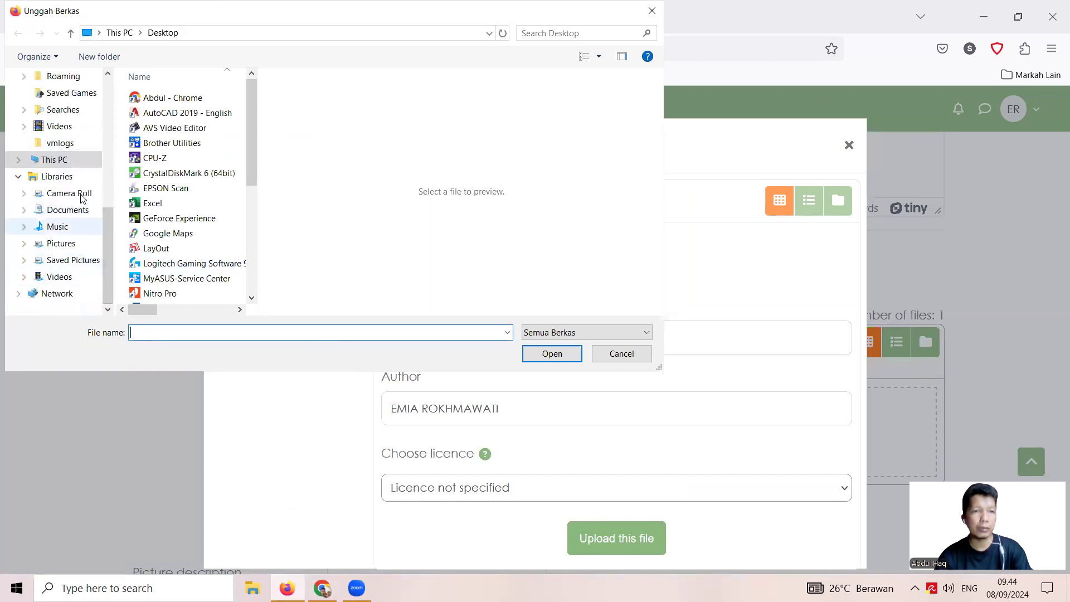
pyautogui.click(72, 160)
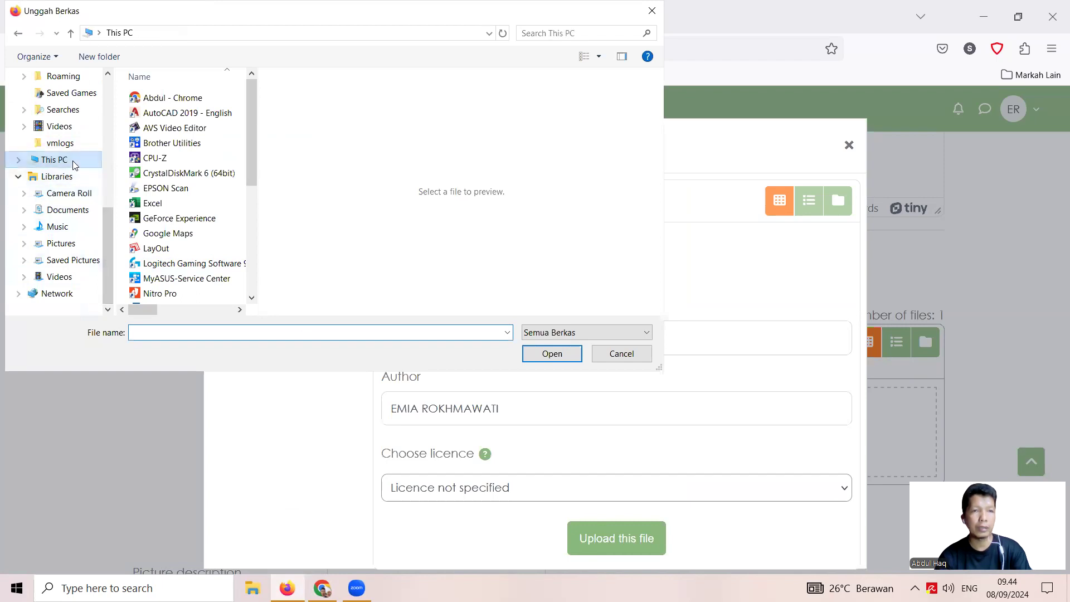
pyautogui.moveTo(250, 169); pyautogui.dragTo(258, 295)
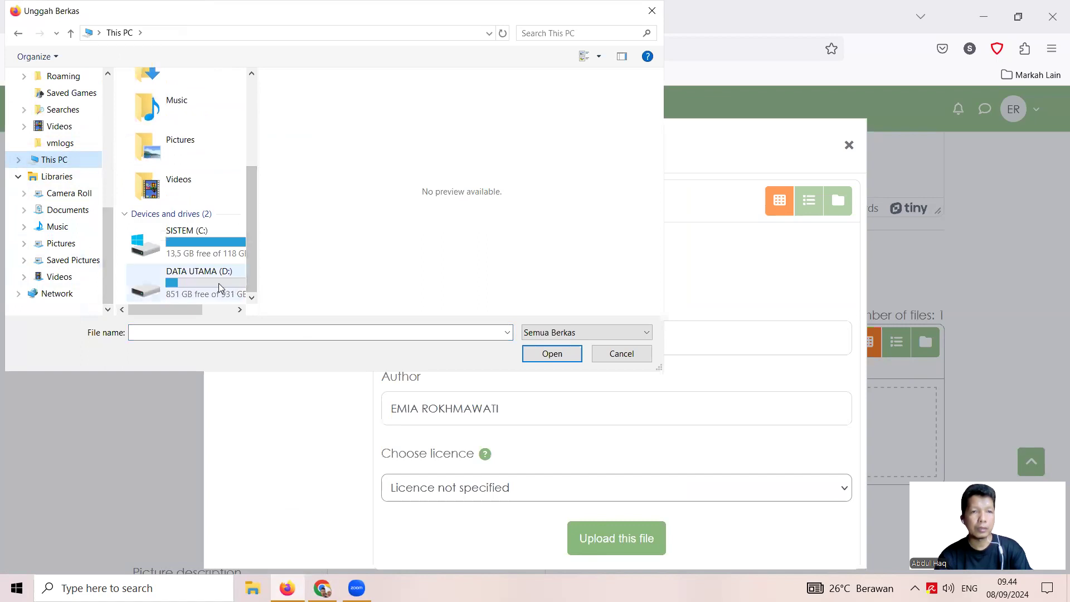
pyautogui.doubleClick(219, 284)
pyautogui.doubleClick(205, 124)
pyautogui.doubleClick(202, 101)
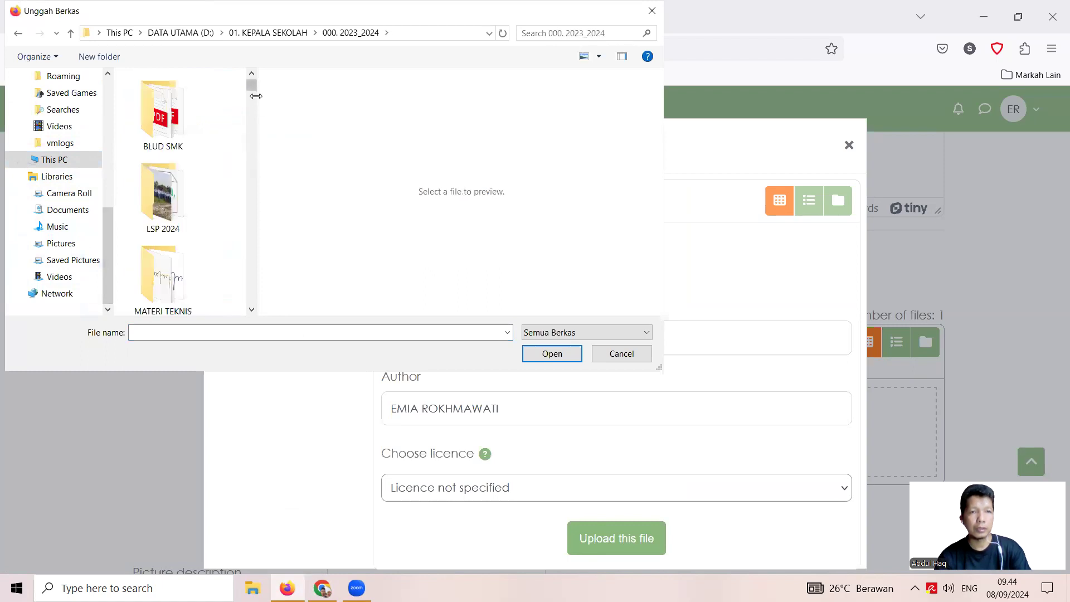
# - Find and open the WEB 2023 folder inside 000. 2023_2024
pyautogui.click(252, 310)
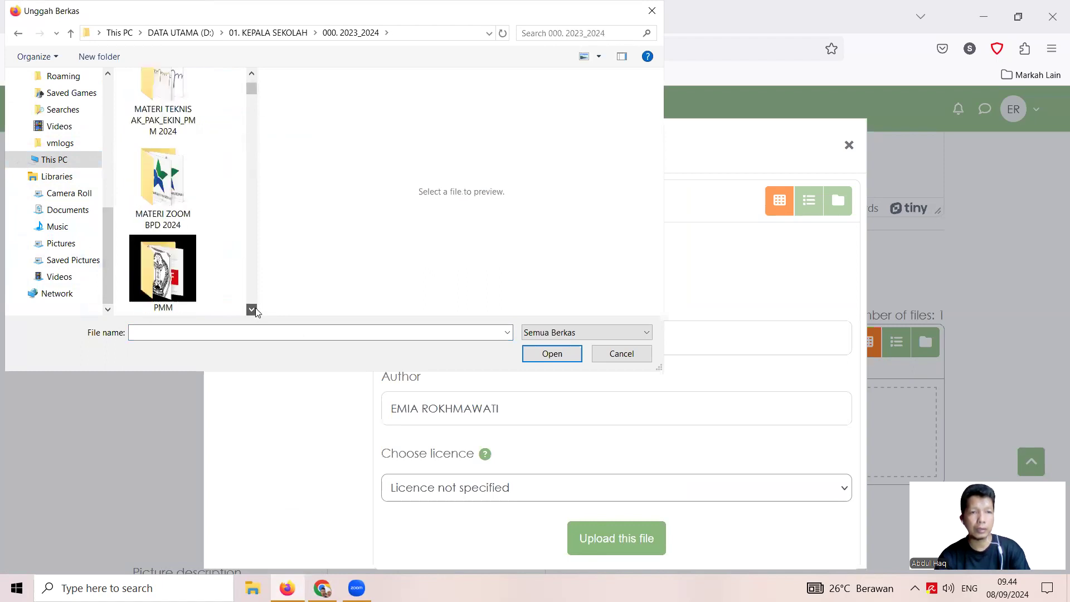
pyautogui.click(255, 309)
pyautogui.click(256, 308)
pyautogui.click(255, 308)
pyautogui.click(252, 309)
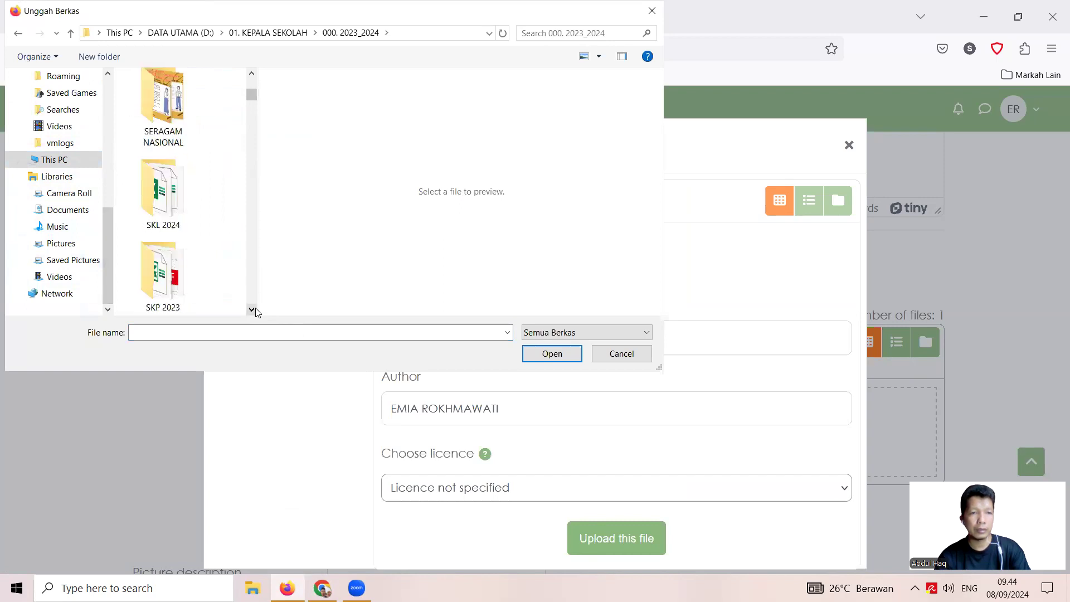
pyautogui.click(252, 310)
pyautogui.click(252, 309)
pyautogui.click(255, 308)
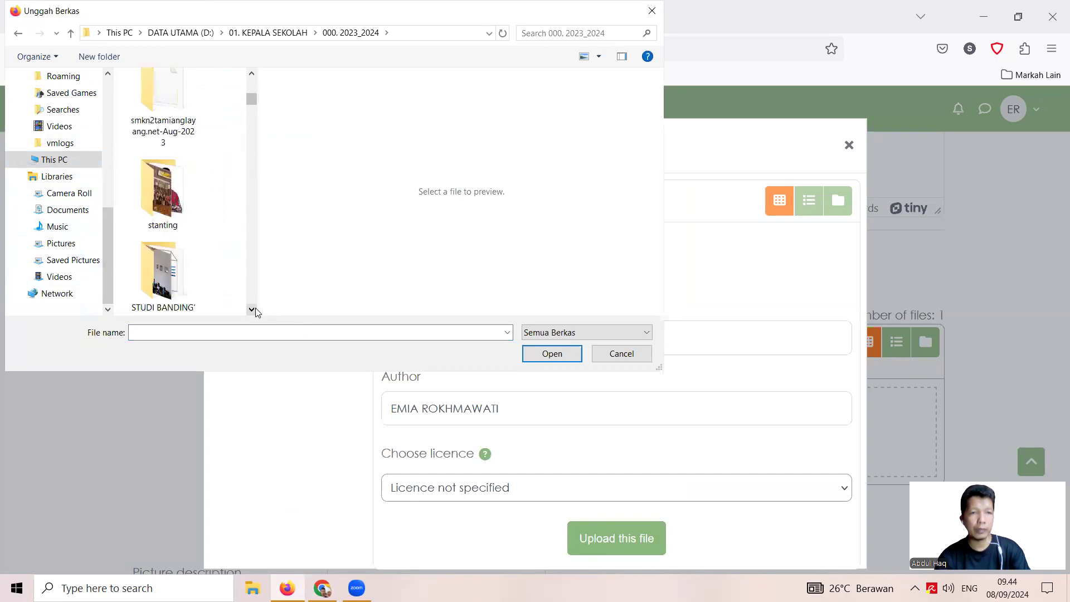
pyautogui.click(255, 308)
pyautogui.doubleClick(174, 275)
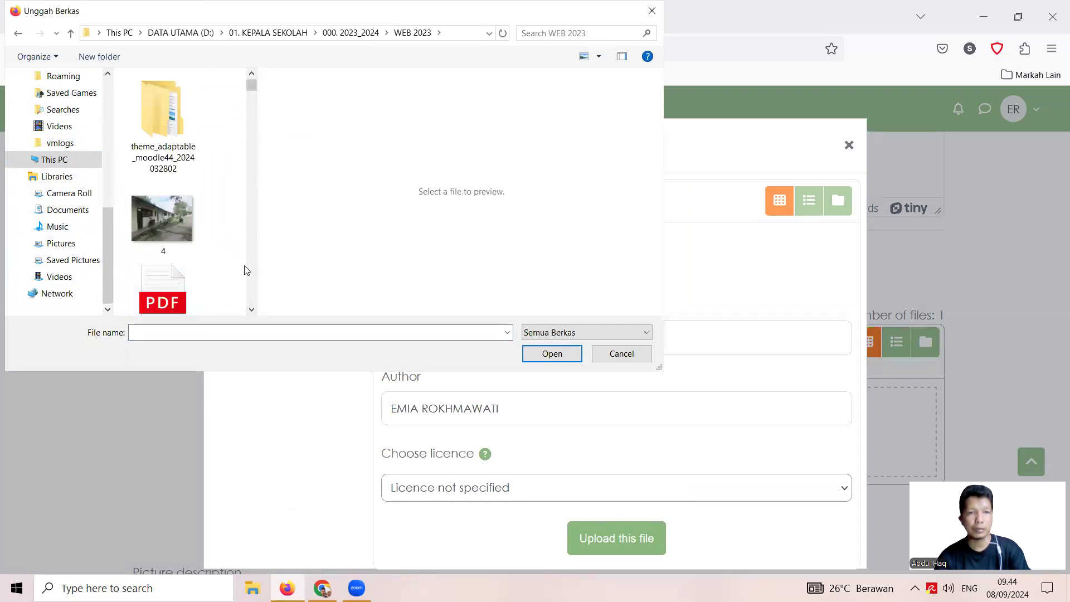
# - Find the portrait file WhatsApp Image 2024-08-26 at 07.46.04 in the folder and choose it as the attachment
pyautogui.click(252, 309)
pyautogui.click(252, 309)
pyautogui.click(252, 310)
pyautogui.click(252, 309)
pyautogui.click(251, 309)
pyautogui.click(251, 310)
pyautogui.click(251, 309)
pyautogui.click(251, 309)
pyautogui.click(252, 309)
pyautogui.click(252, 309)
pyautogui.click(251, 310)
pyautogui.click(252, 310)
pyautogui.click(252, 309)
pyautogui.click(252, 309)
pyautogui.click(252, 309)
pyautogui.click(251, 309)
pyautogui.click(251, 309)
pyautogui.click(251, 309)
pyautogui.click(251, 309)
pyautogui.click(251, 310)
pyautogui.click(251, 310)
pyautogui.click(252, 309)
pyautogui.click(251, 309)
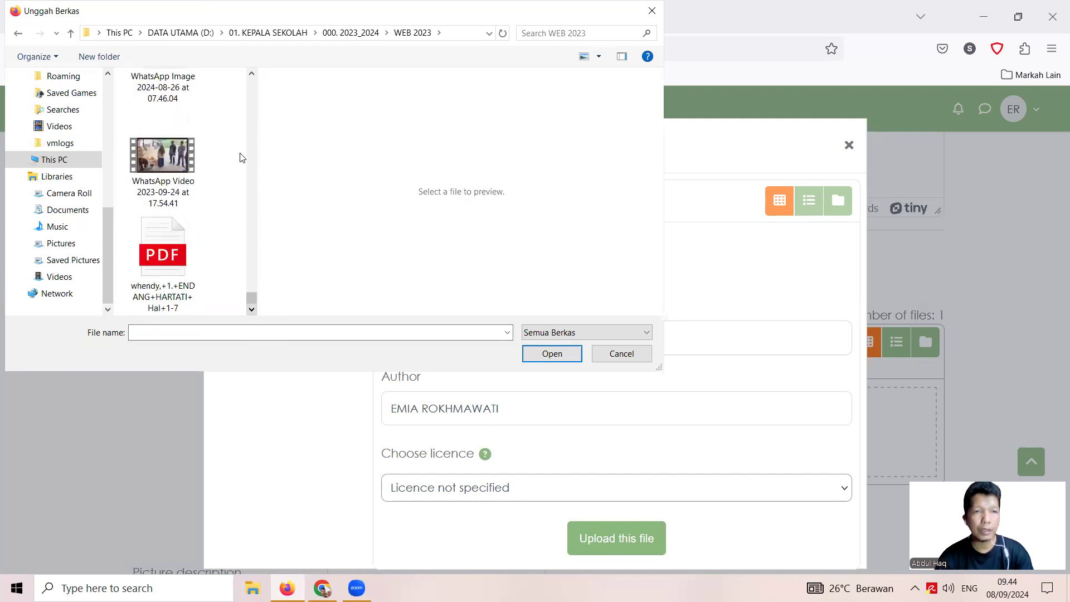
pyautogui.click(251, 73)
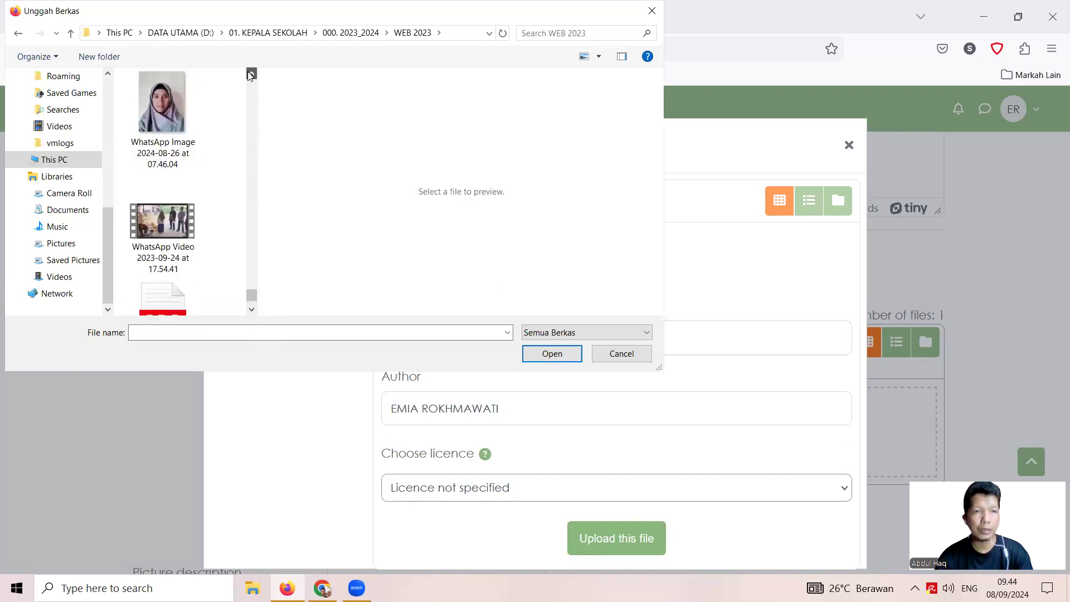
pyautogui.click(181, 104)
pyautogui.click(568, 352)
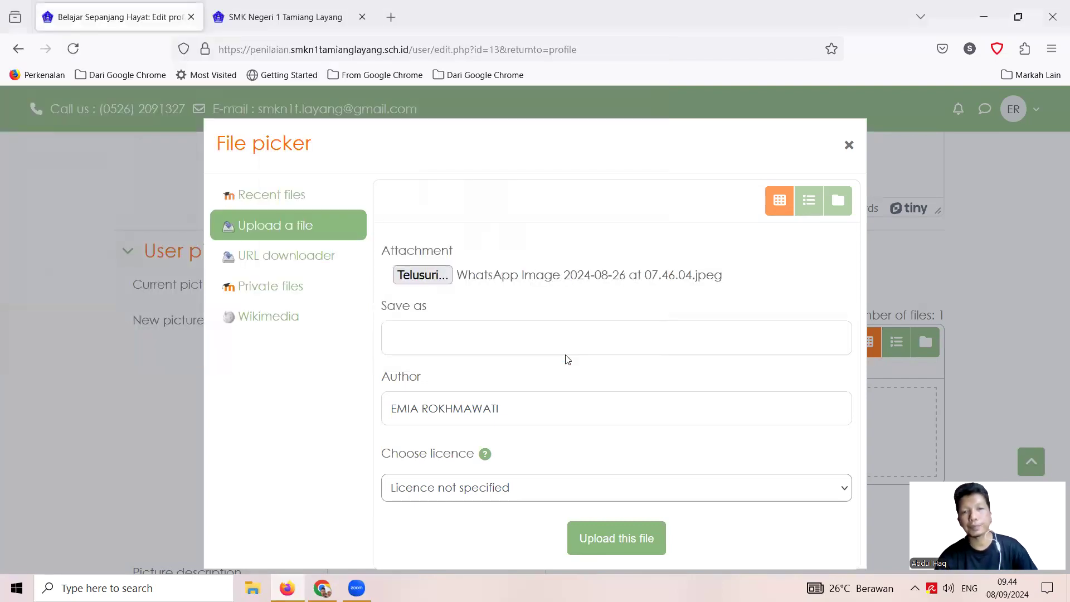
# - Upload the chosen portrait as the new user picture, update the profile and check the profile page
pyautogui.click(596, 540)
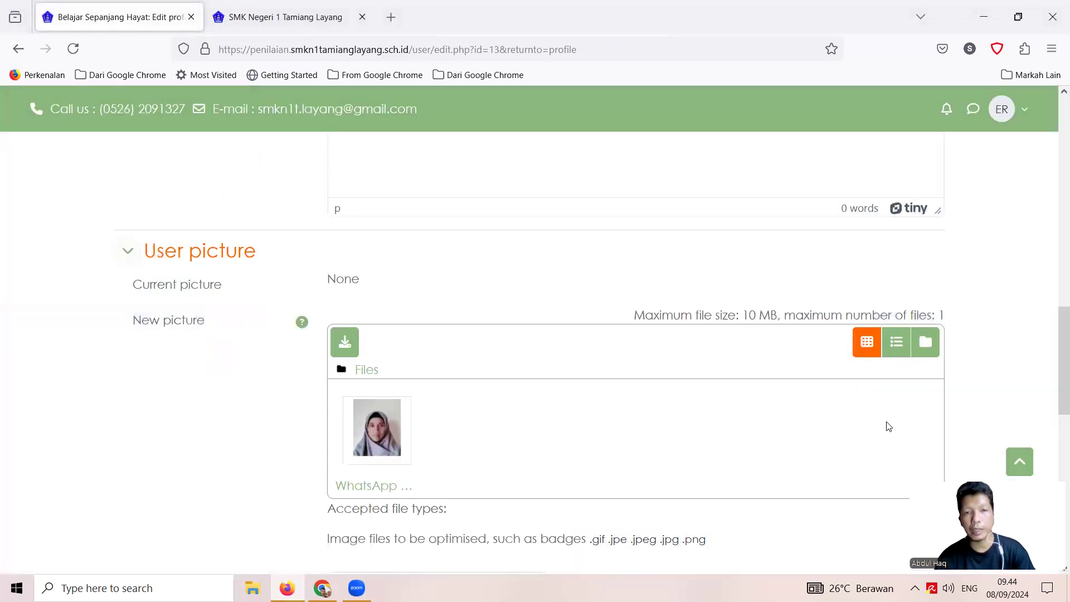
pyautogui.scroll(-7, 855, 421)
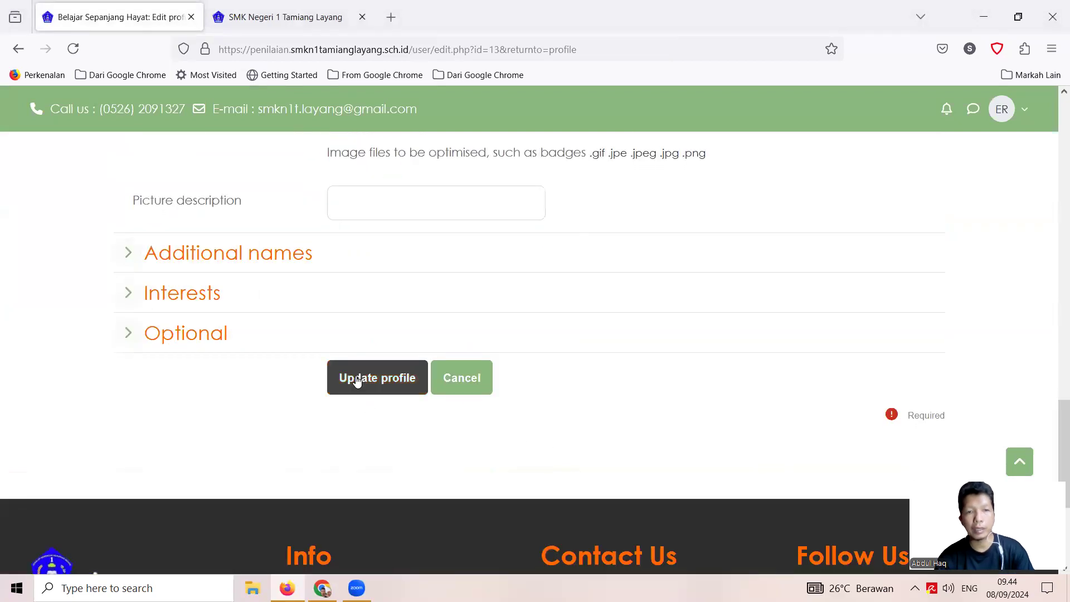
pyautogui.click(356, 376)
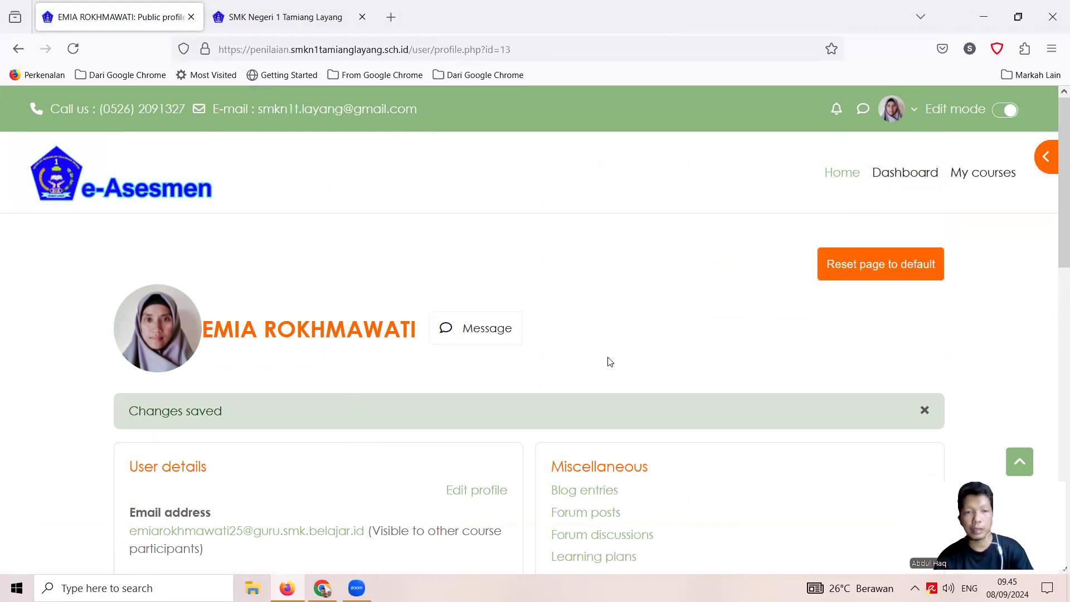
pyautogui.scroll(-3, 611, 363)
pyautogui.scroll(3, 611, 362)
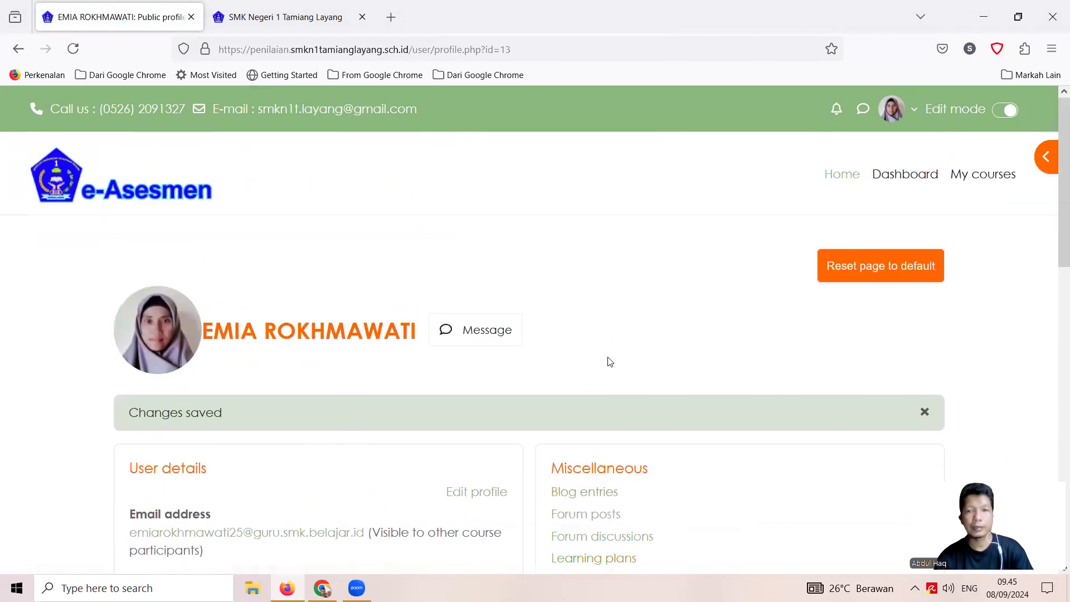
# - Change the account's interface language to Bahasa Indonesia (id)
pyautogui.click(912, 111)
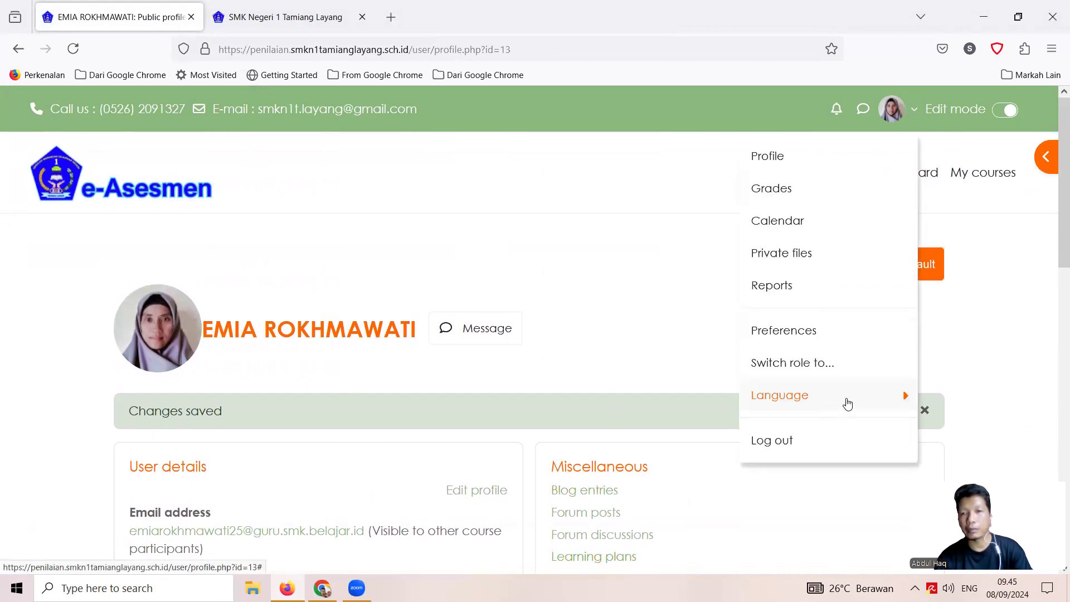
pyautogui.click(909, 400)
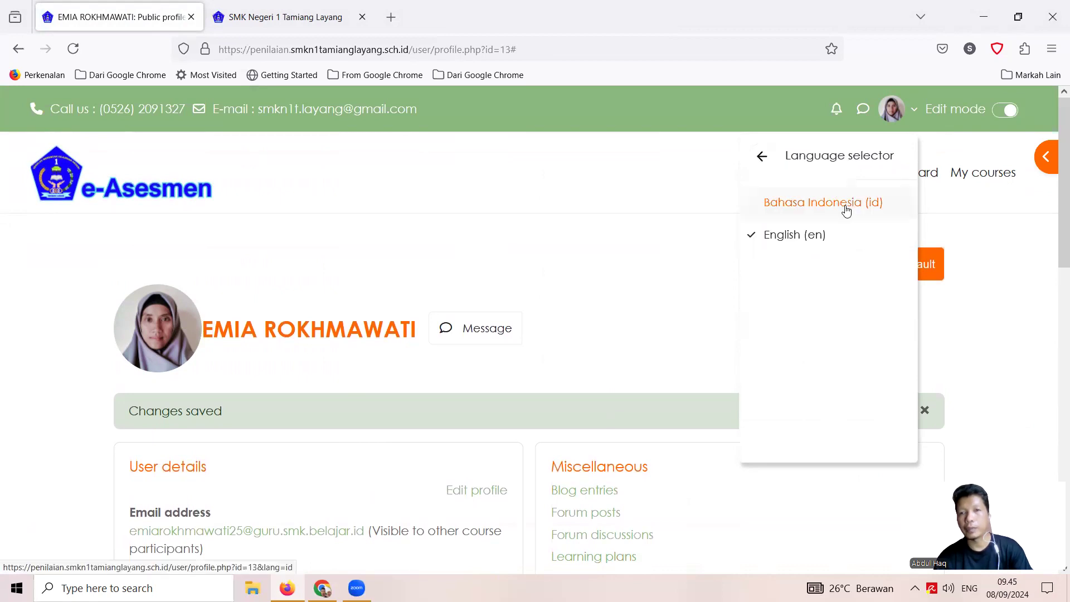
pyautogui.click(916, 114)
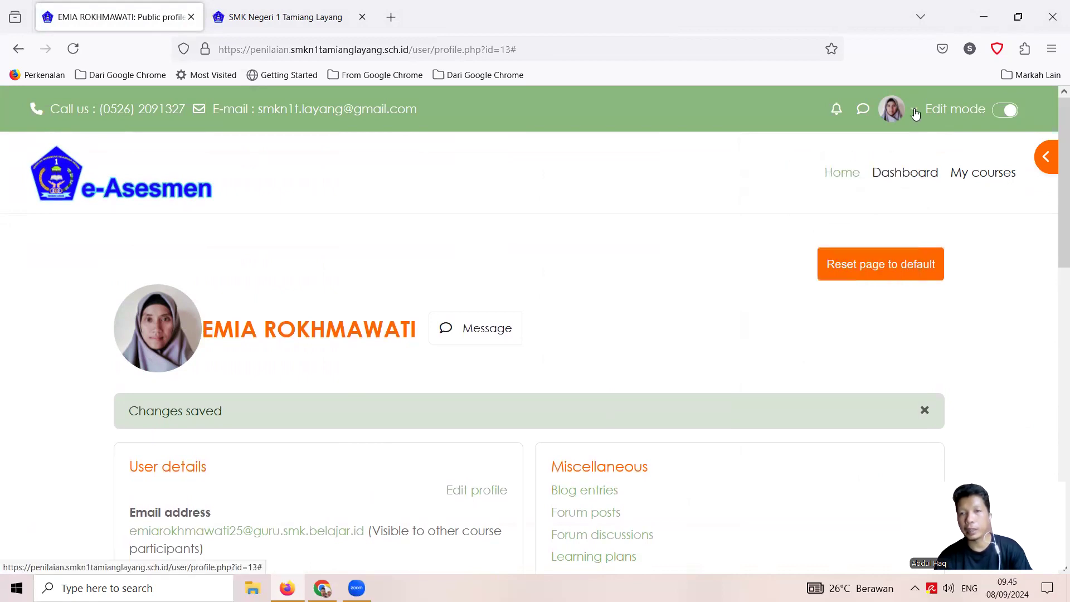
pyautogui.click(913, 114)
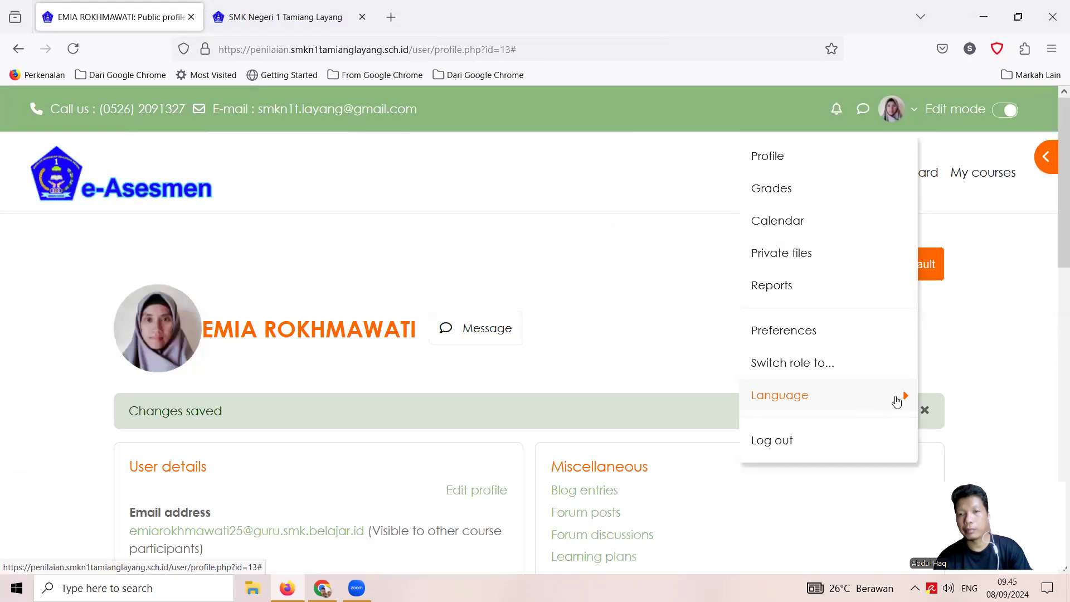
pyautogui.click(903, 403)
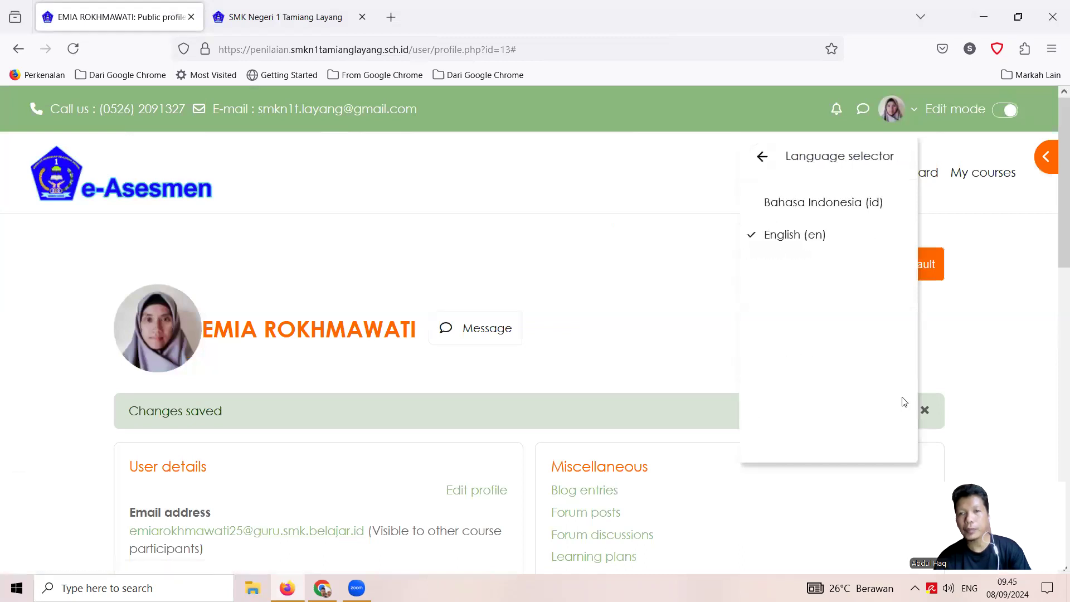
pyautogui.click(829, 203)
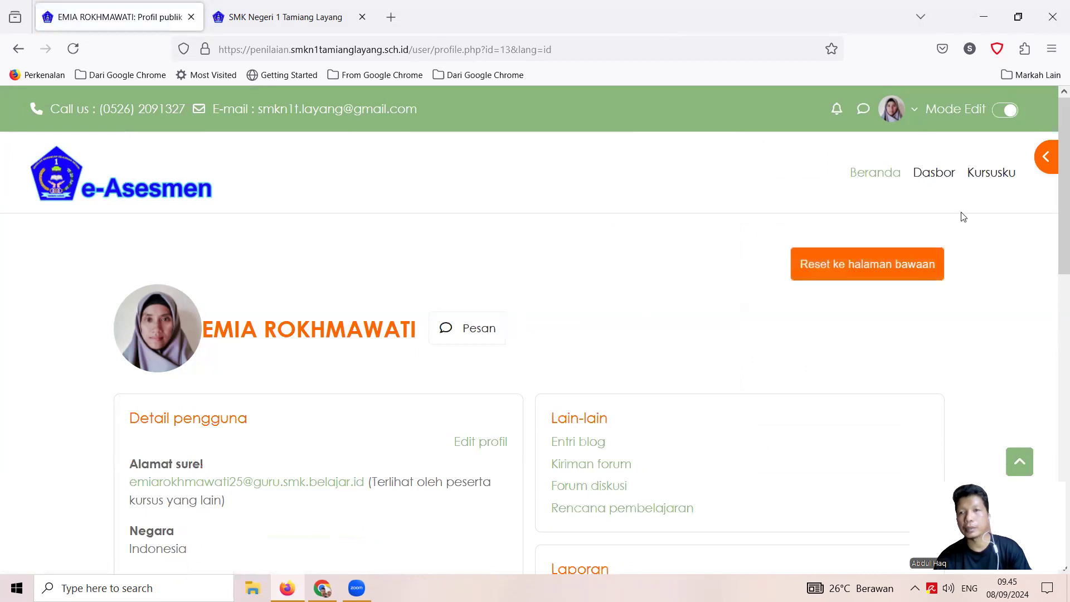
# - Open the Pendidikan Agama Islam dan Budi Pekerti course from the teacher's own courses and look over its participants list
pyautogui.click(1000, 178)
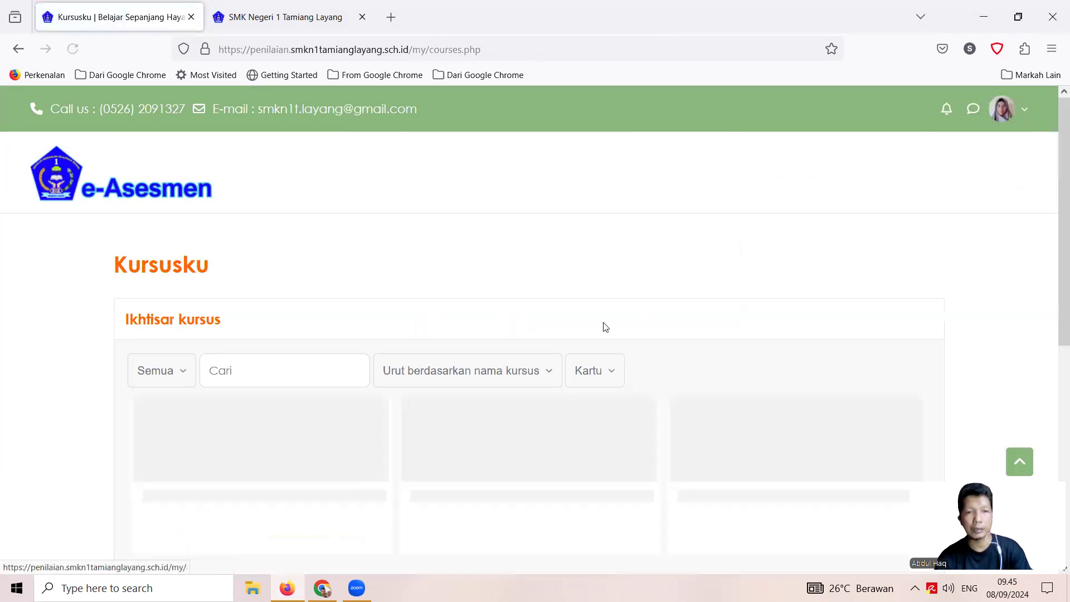
pyautogui.scroll(-3, 362, 447)
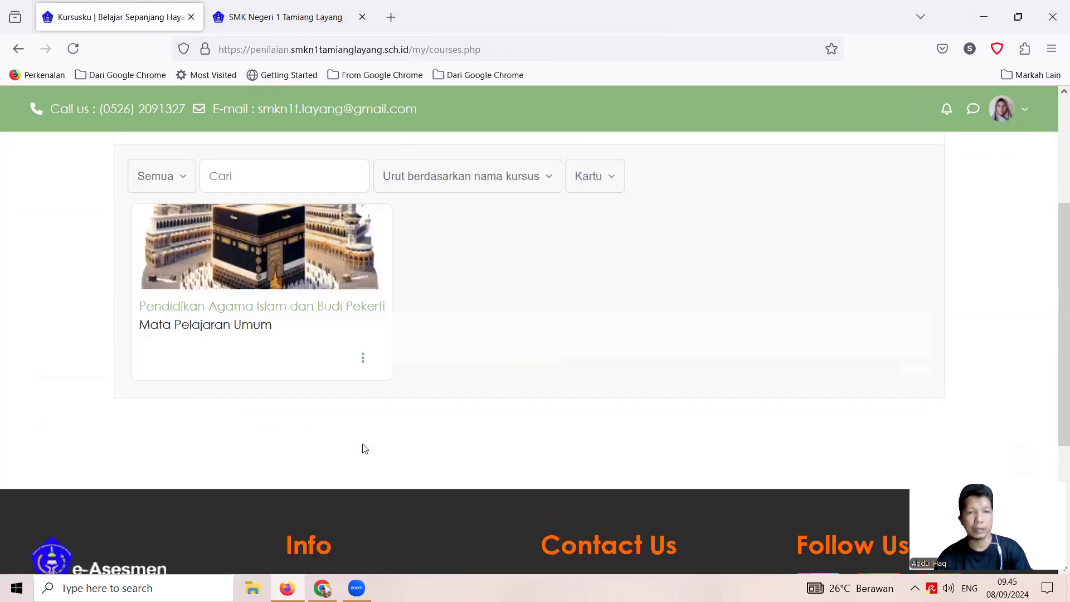
pyautogui.click(332, 310)
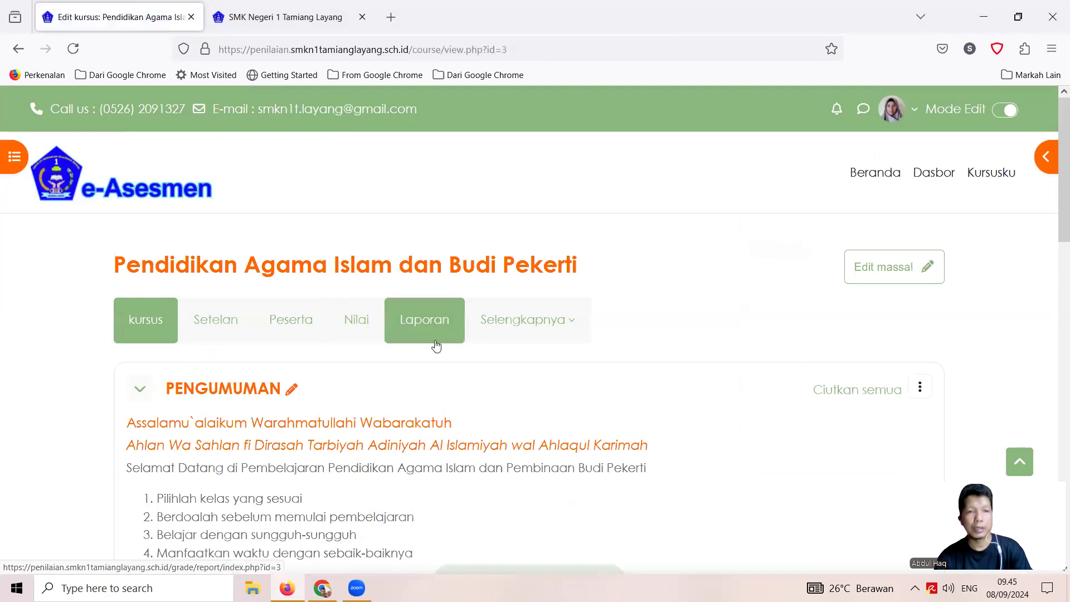
pyautogui.click(297, 329)
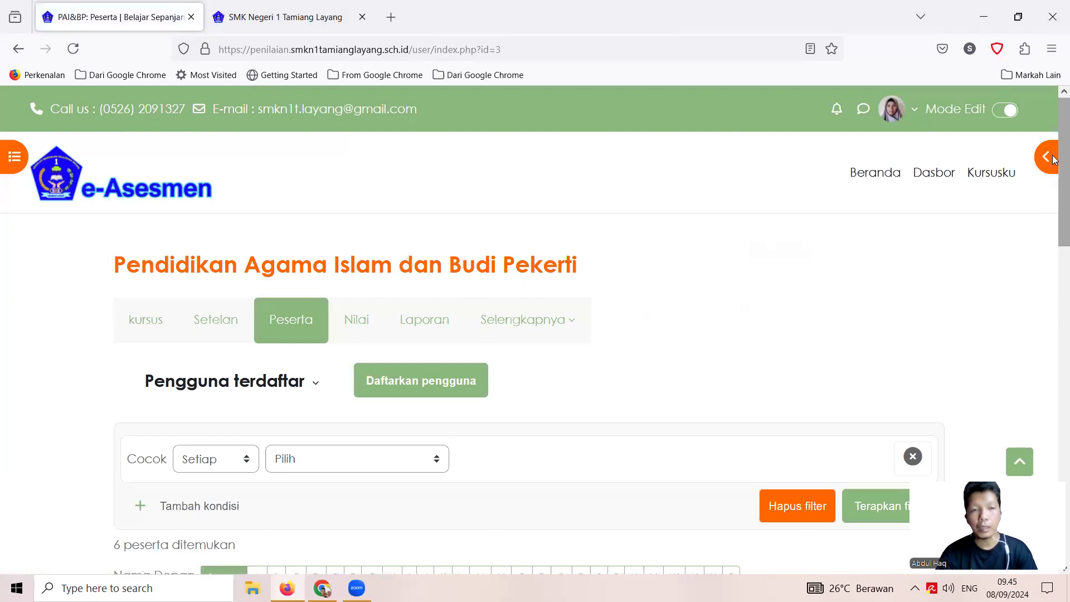
pyautogui.scroll(-3, 1055, 218)
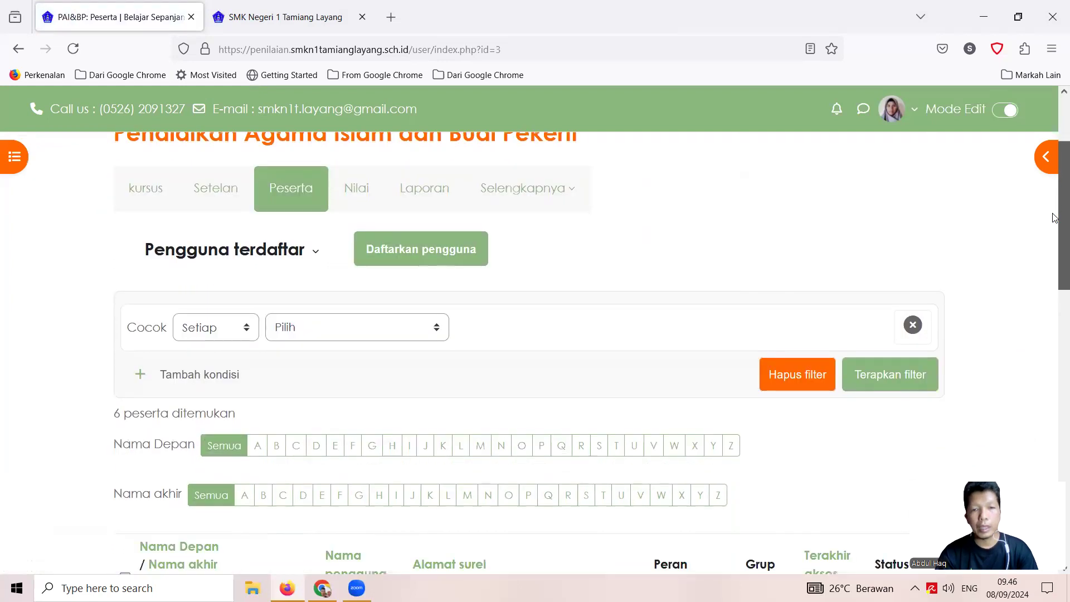
pyautogui.scroll(-3, 1055, 218)
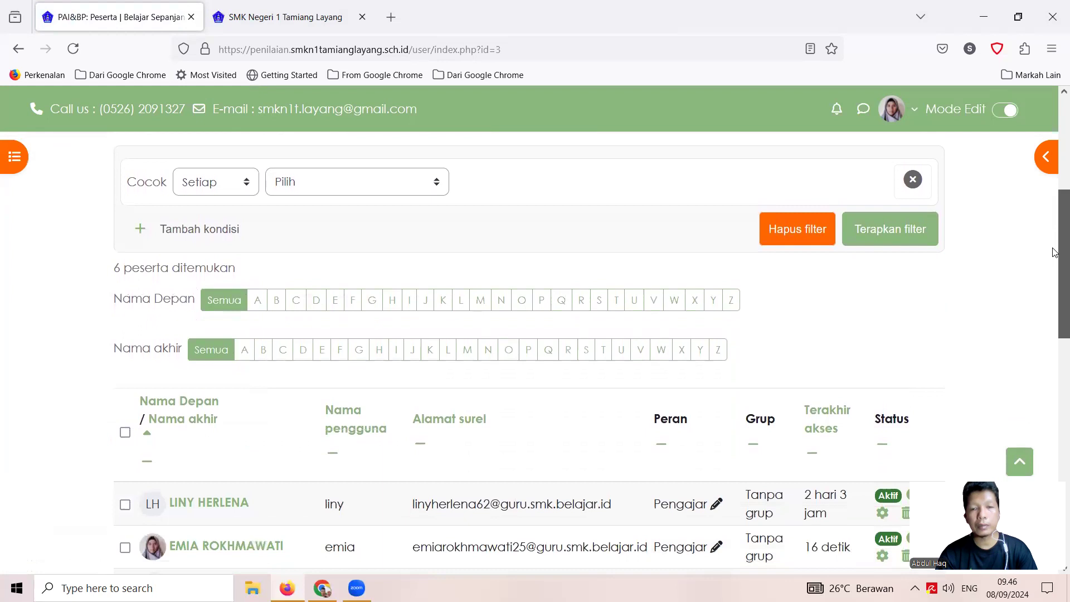
# - Look through the enrolled participants, their roles and the enrolment options on the course's participants page
pyautogui.scroll(-1, 1055, 252)
pyautogui.scroll(1, 1055, 262)
pyautogui.scroll(1, 1055, 260)
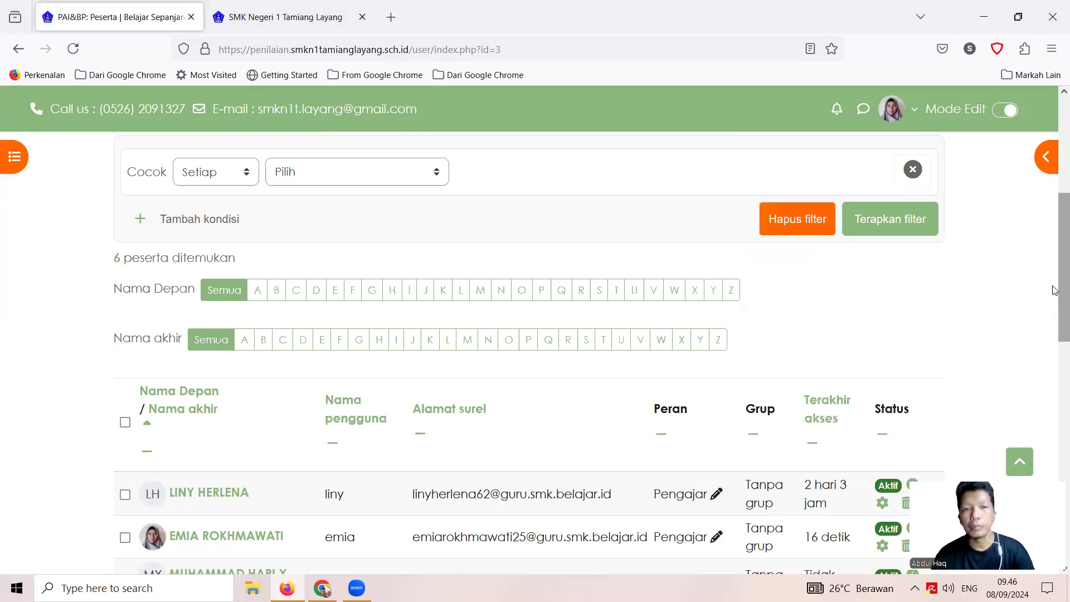
pyautogui.moveTo(1056, 296); pyautogui.dragTo(1055, 384)
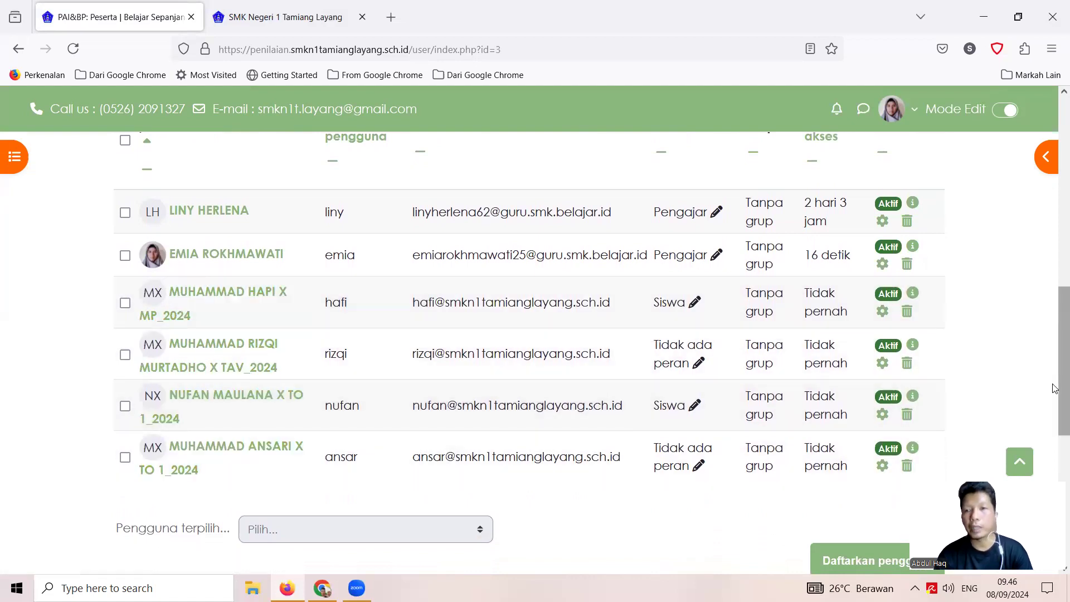
pyautogui.moveTo(1055, 388); pyautogui.dragTo(1054, 245)
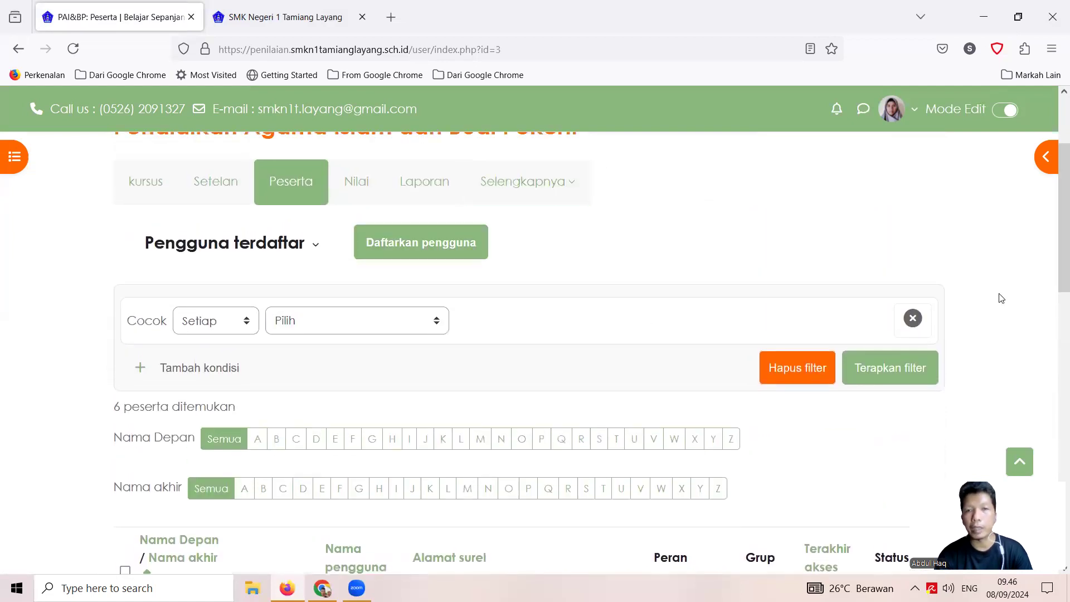
pyautogui.moveTo(1055, 257); pyautogui.dragTo(1055, 465)
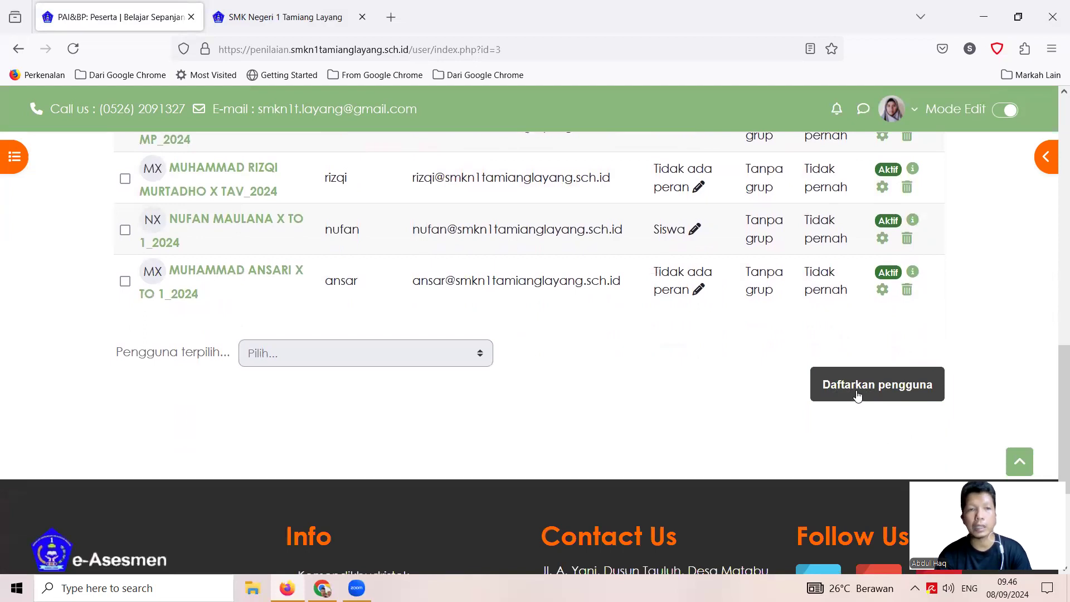
pyautogui.moveTo(1055, 413); pyautogui.dragTo(1055, 277)
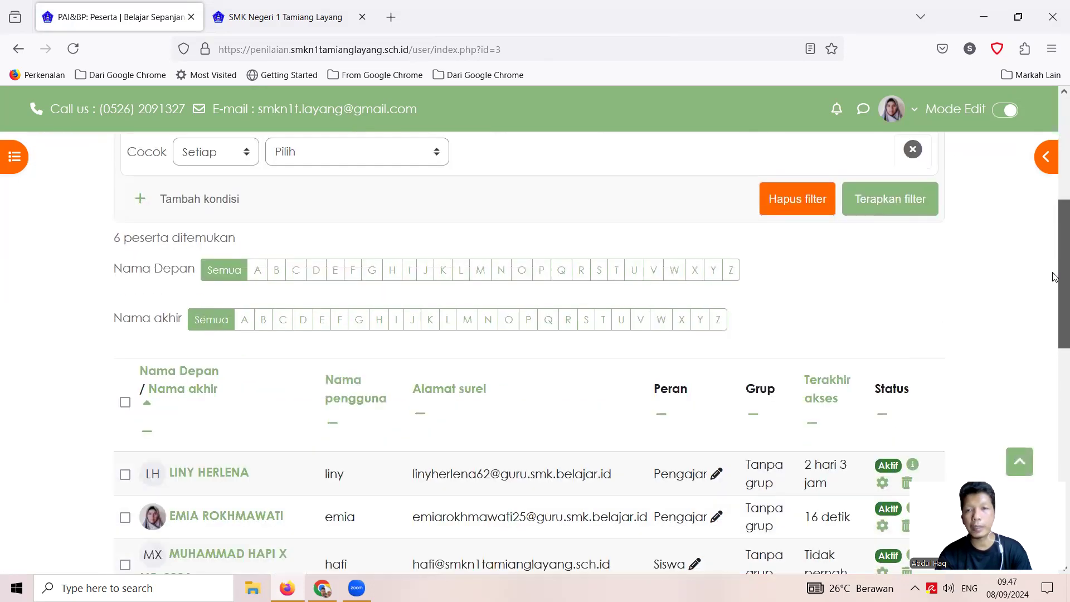
pyautogui.moveTo(1055, 277); pyautogui.dragTo(1055, 238)
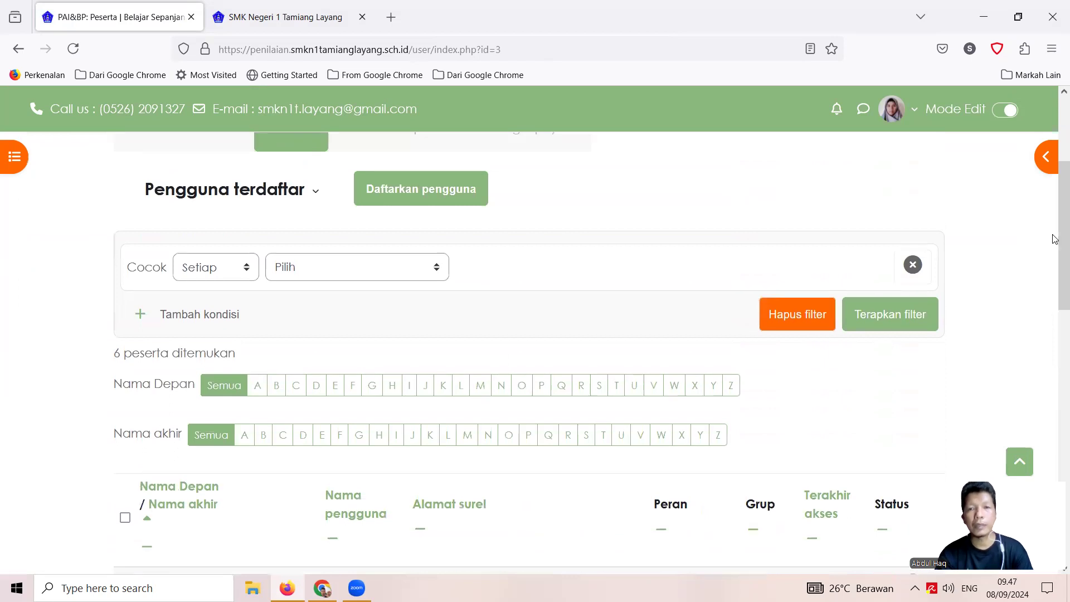
# - Open the user enrolment form and search the selectable users for class "X TO 1"
pyautogui.click(460, 200)
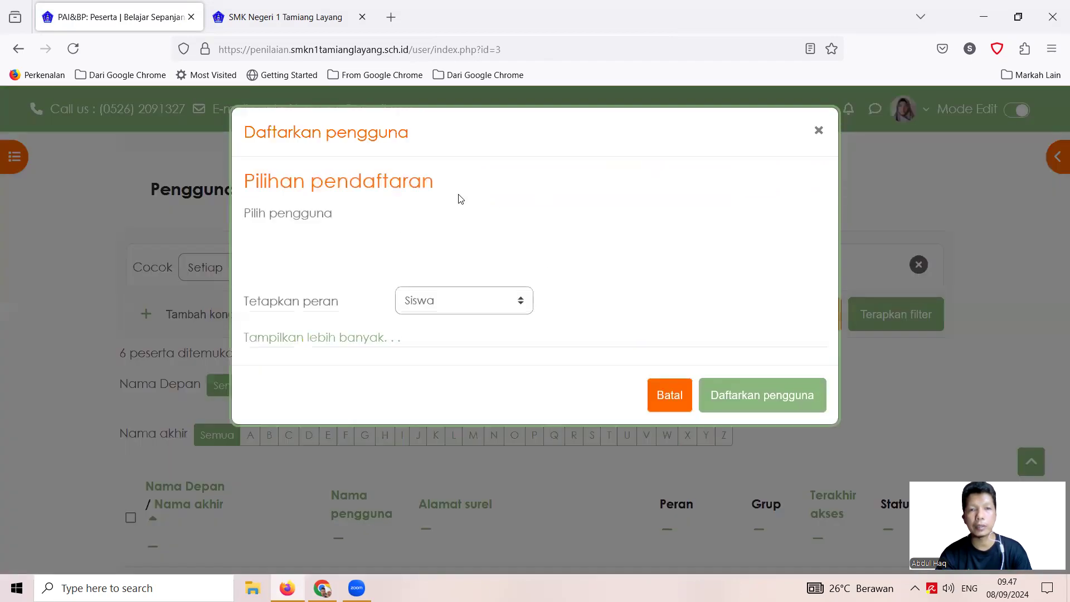
pyautogui.click(518, 249)
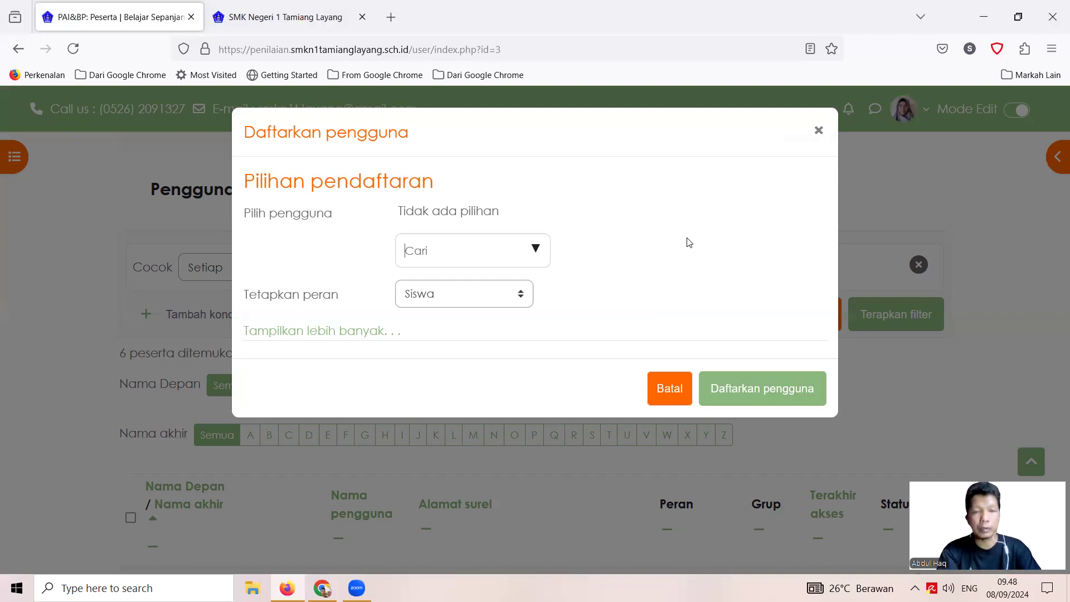
pyautogui.write('X')
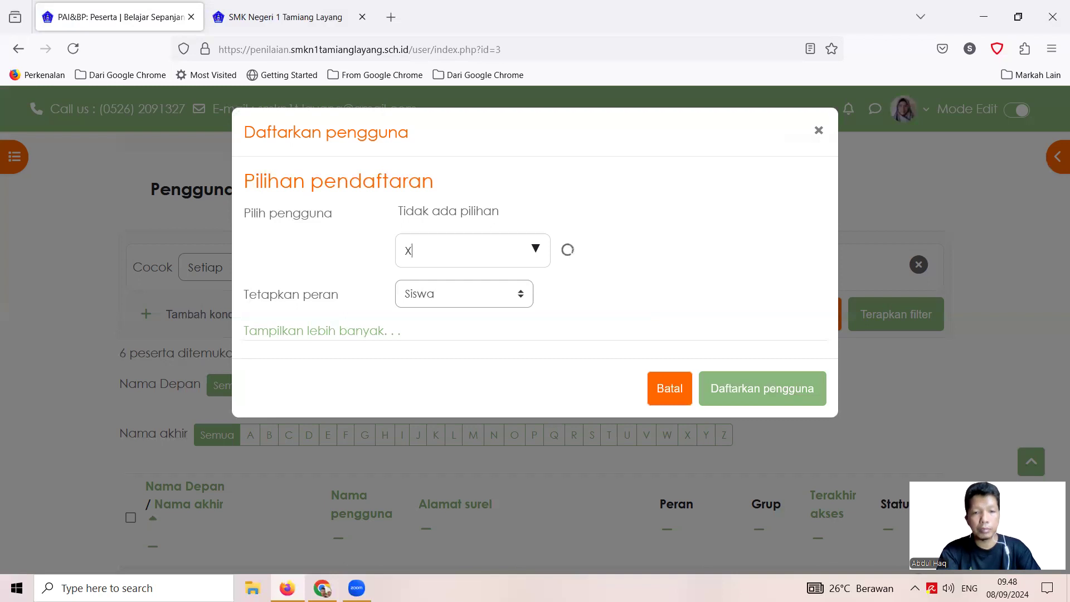
pyautogui.write(' TO 1')
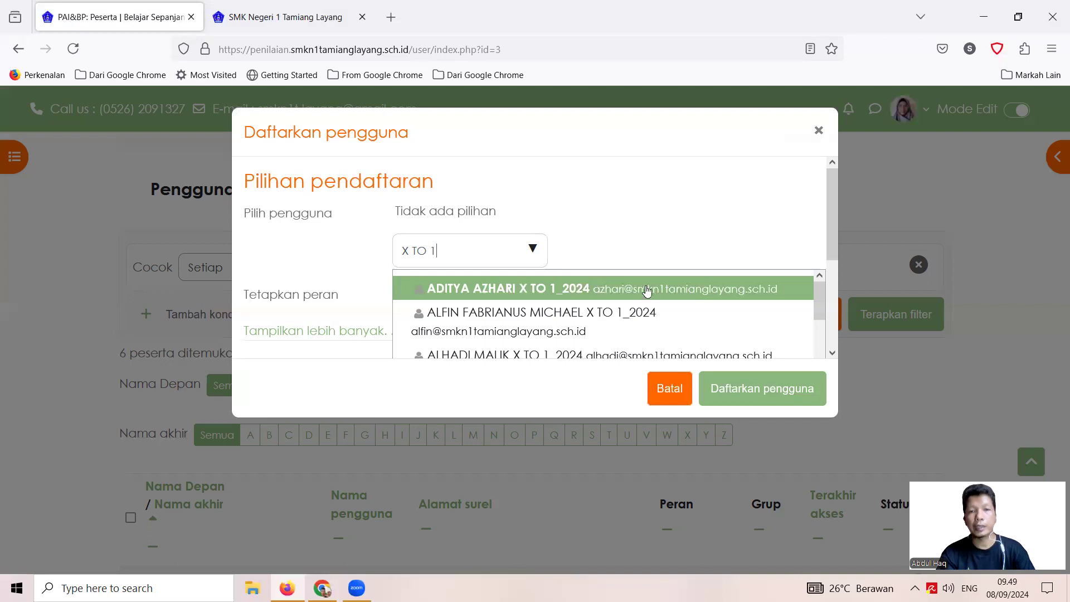
pyautogui.click(834, 229)
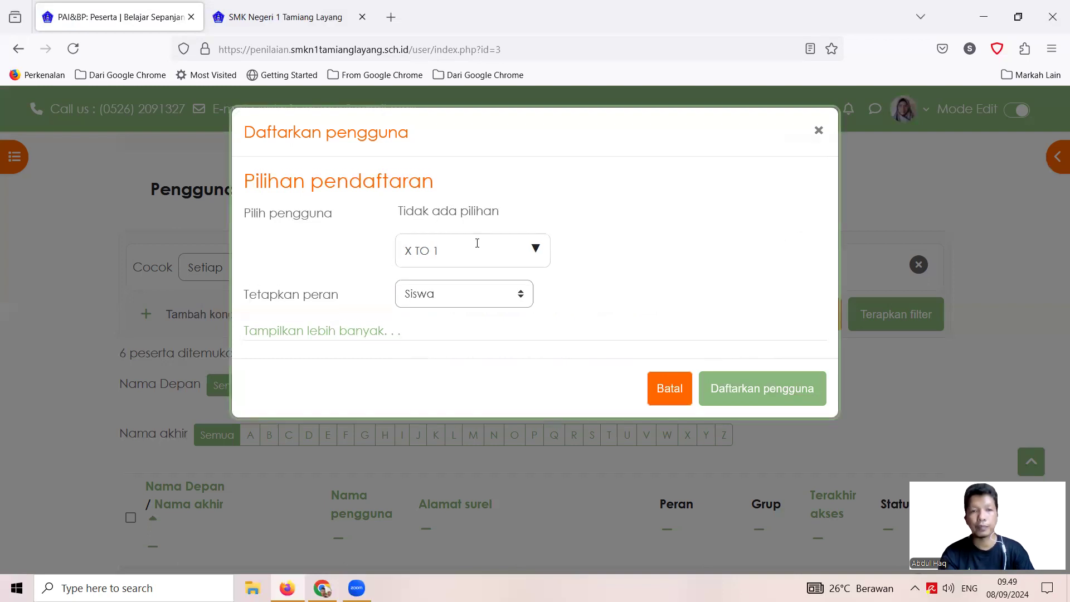
# - Replace the class search in the enrolment form with a student's first name
pyautogui.click(454, 253)
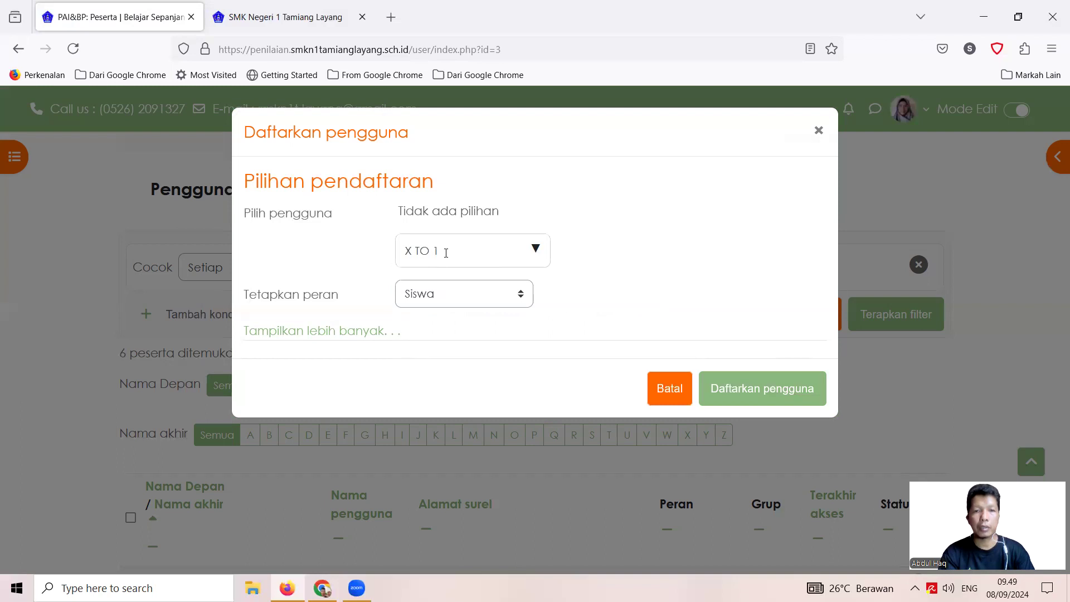
pyautogui.press('BackSpace')
pyautogui.press('BackSpace')
pyautogui.press('BackSpace')
pyautogui.press('BackSpace')
pyautogui.press('BackSpace')
pyautogui.press('BackSpace')
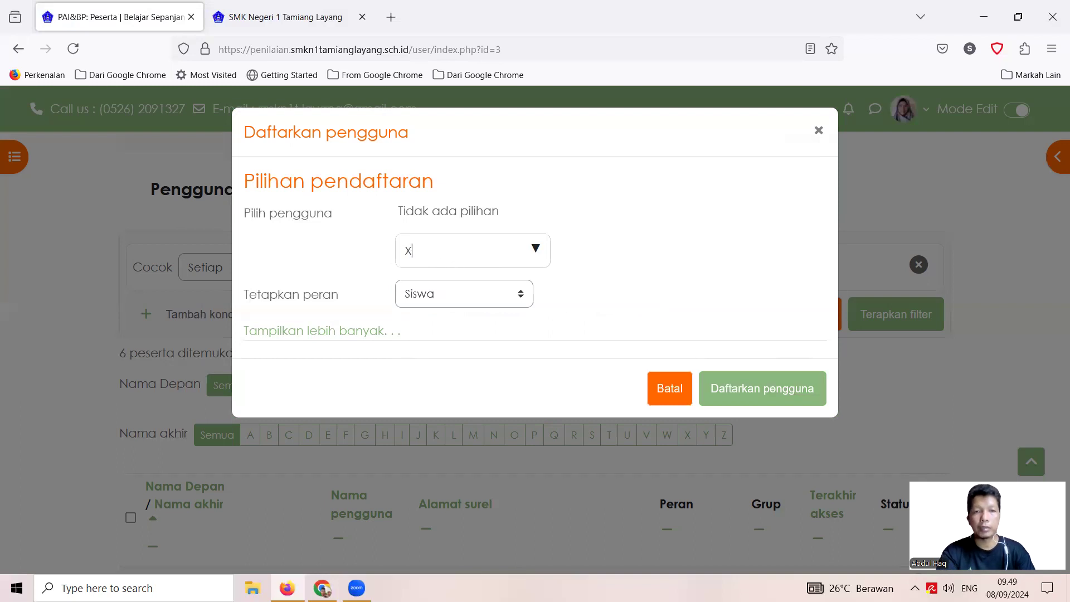
pyautogui.write('mu')
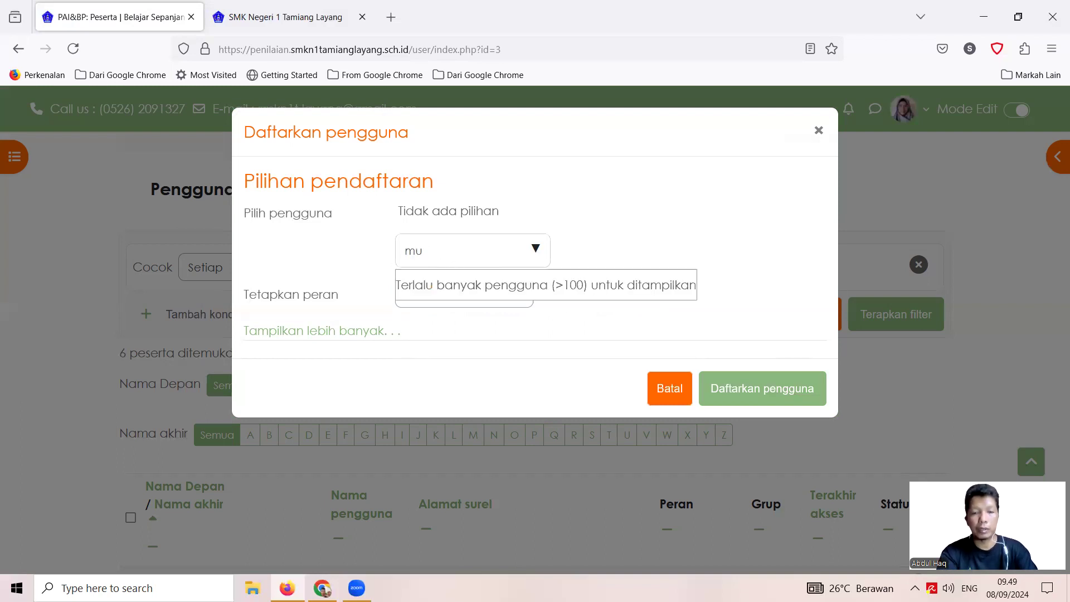
pyautogui.write('hammad')
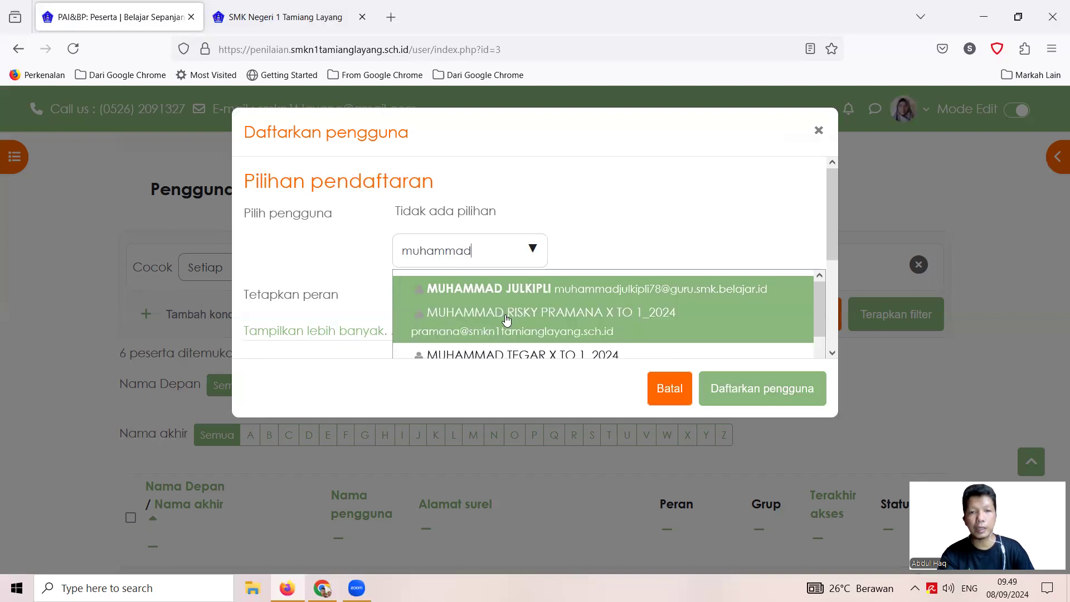
# - Select two X TO 1_2024 and three X TO 2_2024 students from the results, and remove the second X TO 1_2024 student from the selection
pyautogui.click(545, 318)
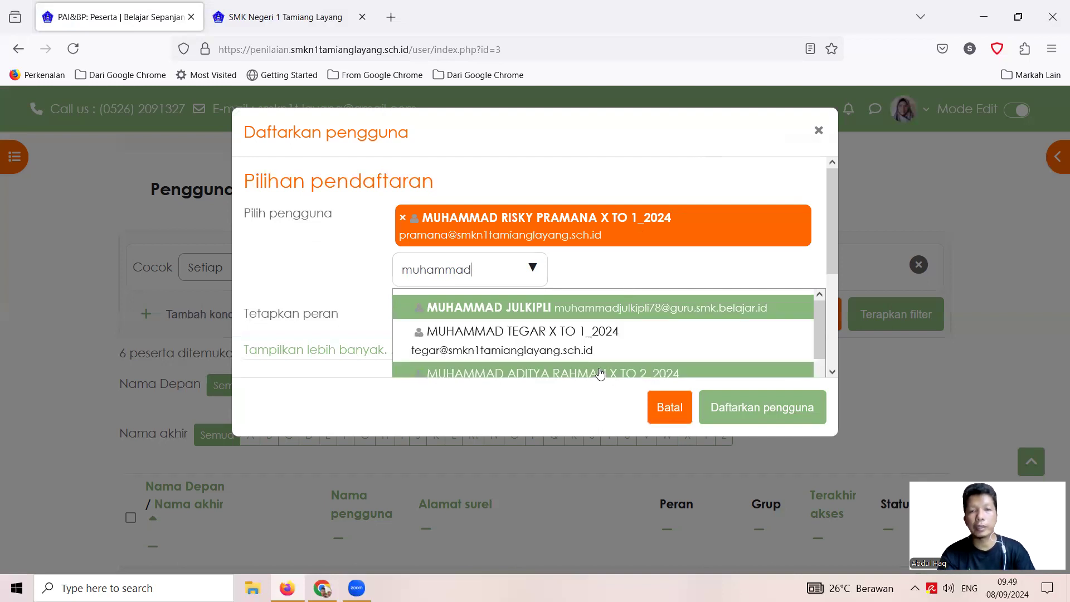
pyautogui.click(569, 338)
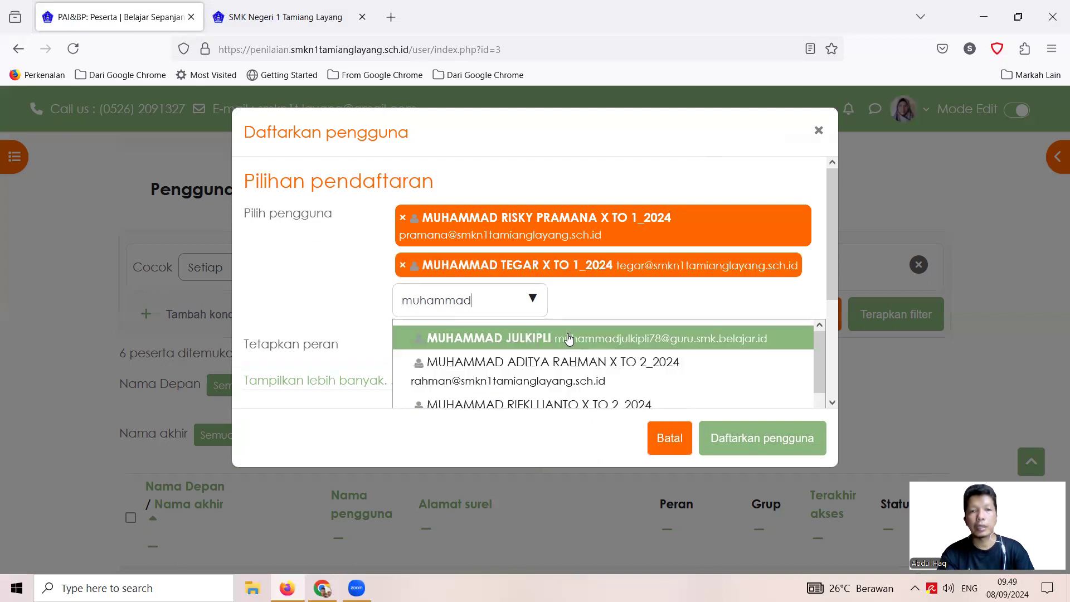
pyautogui.click(557, 375)
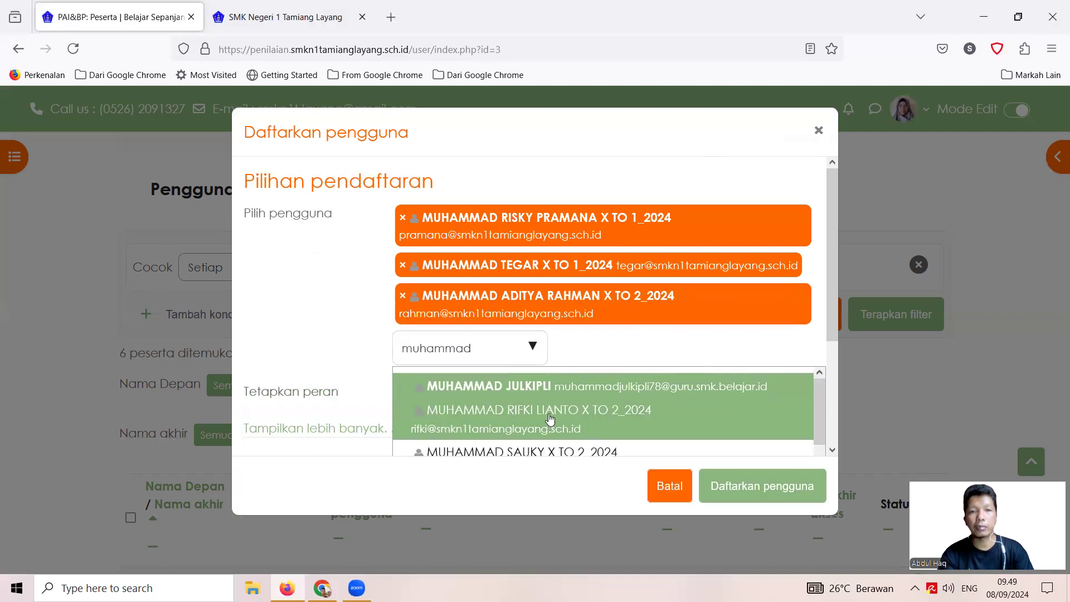
pyautogui.click(550, 418)
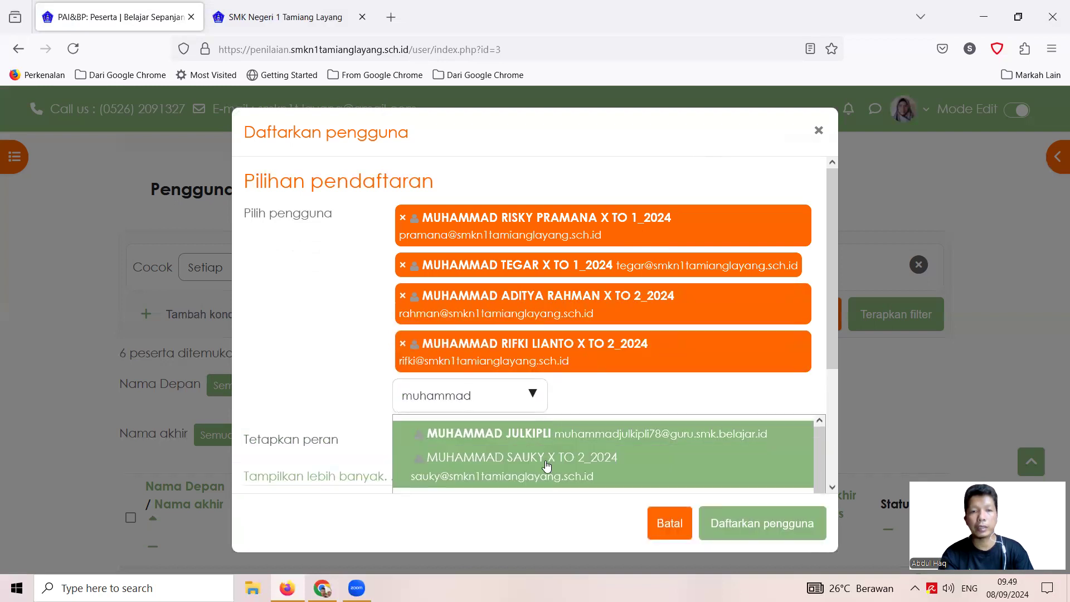
pyautogui.click(549, 456)
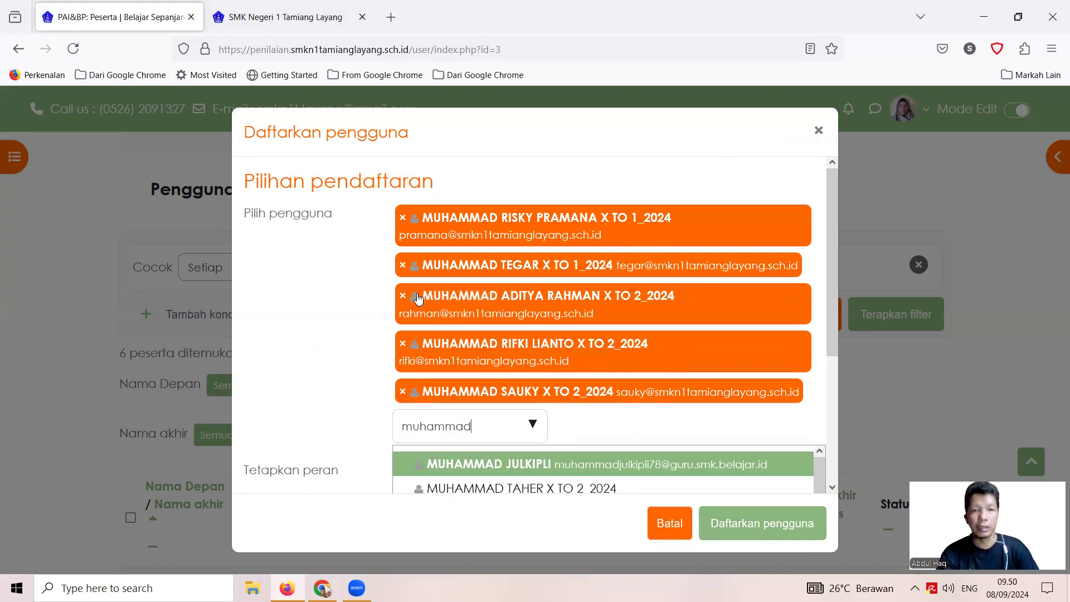
pyautogui.click(402, 265)
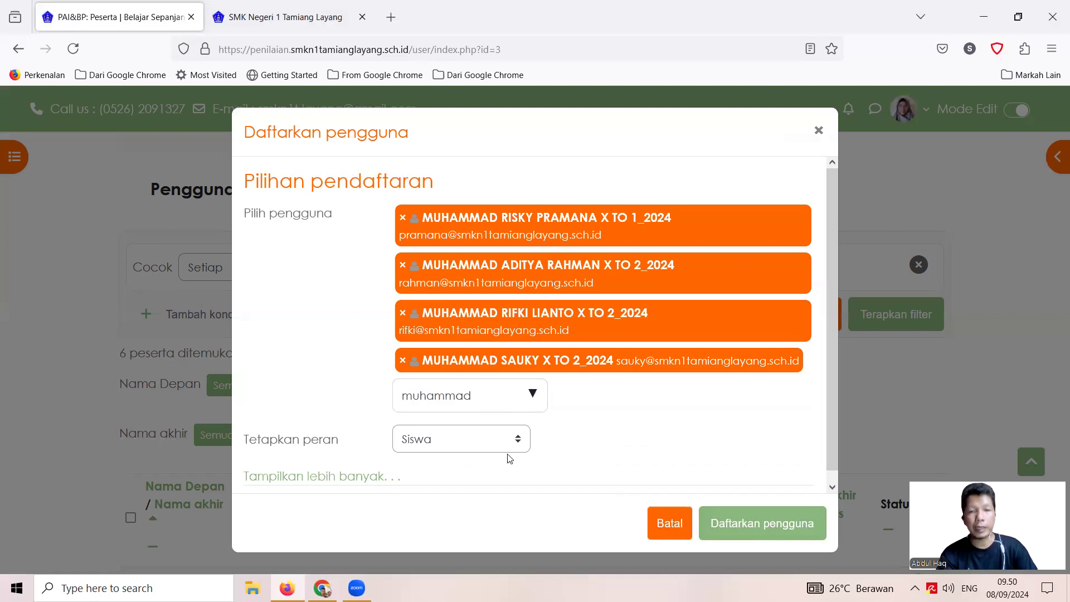
# - Assign the Siswa role to the selected students and enrol them in the course
pyautogui.click(523, 441)
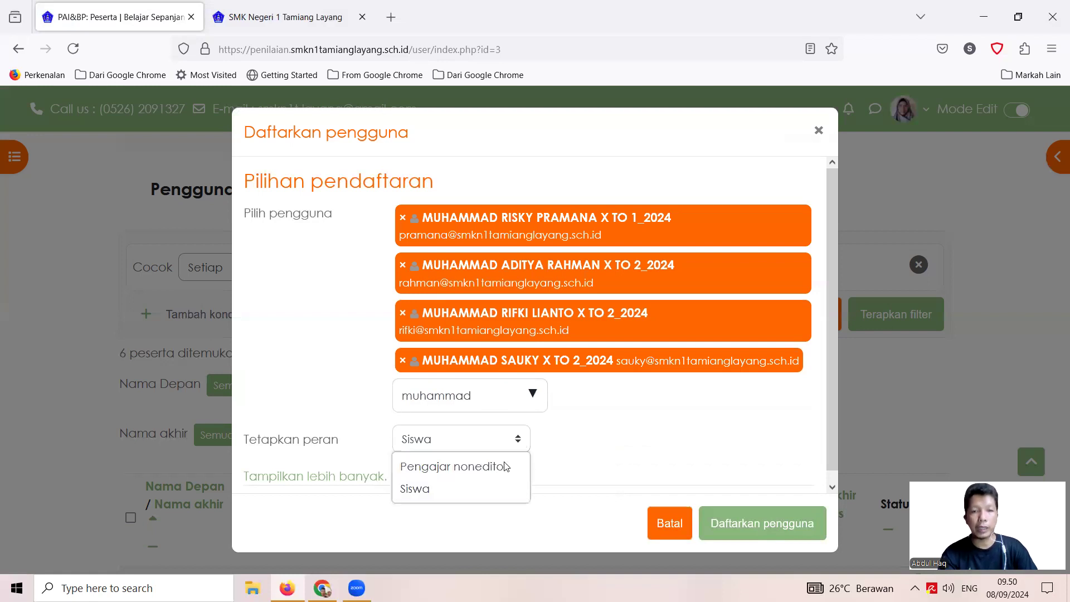
pyautogui.click(492, 491)
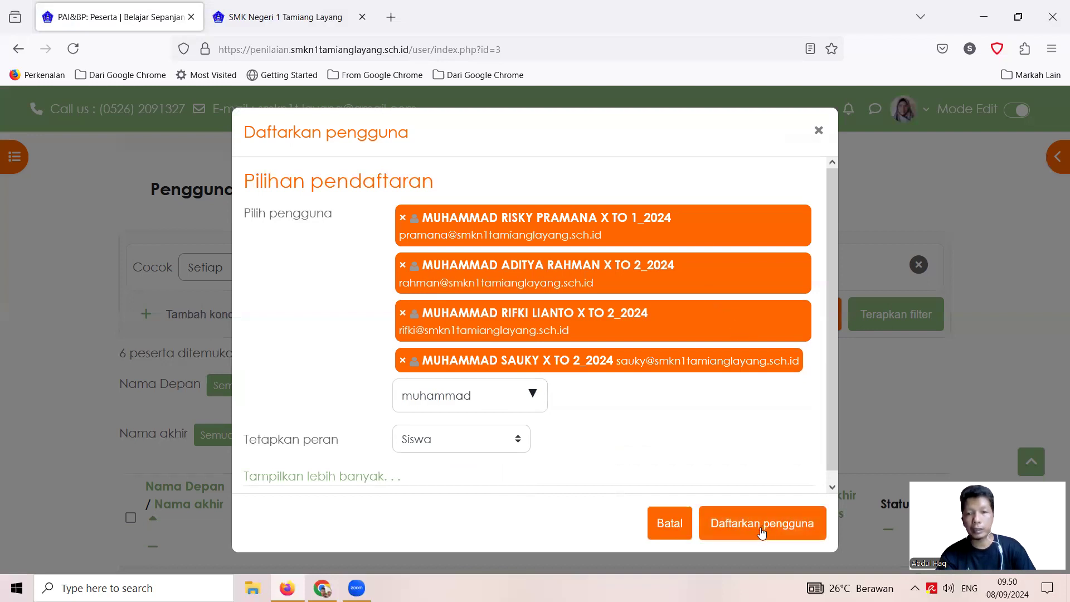
pyautogui.click(762, 530)
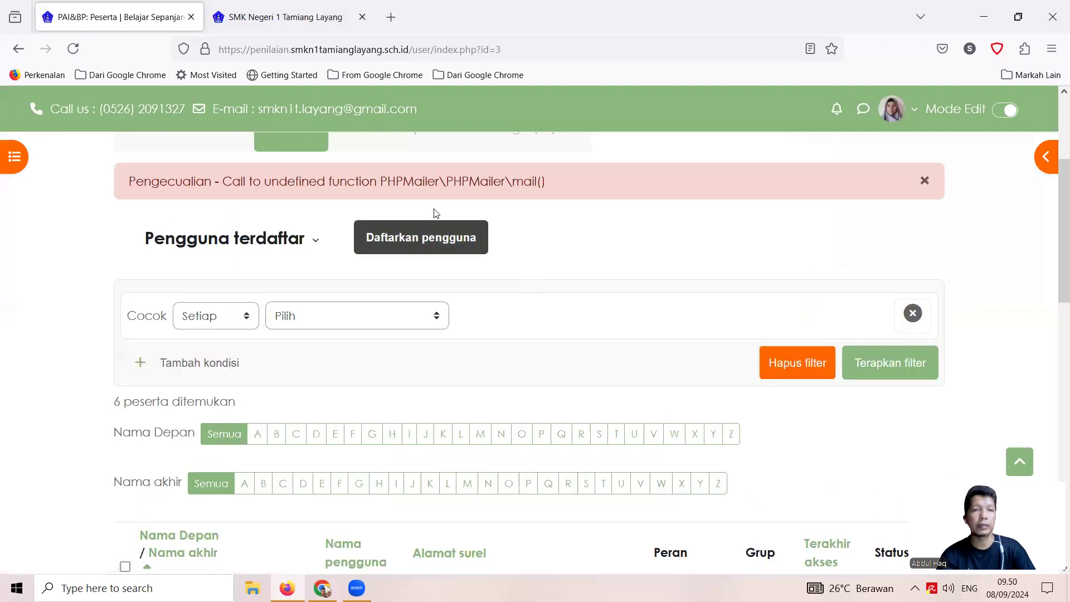
# - Highlight the exception message above the enrolled users list and read it
pyautogui.moveTo(129, 181); pyautogui.dragTo(559, 196)
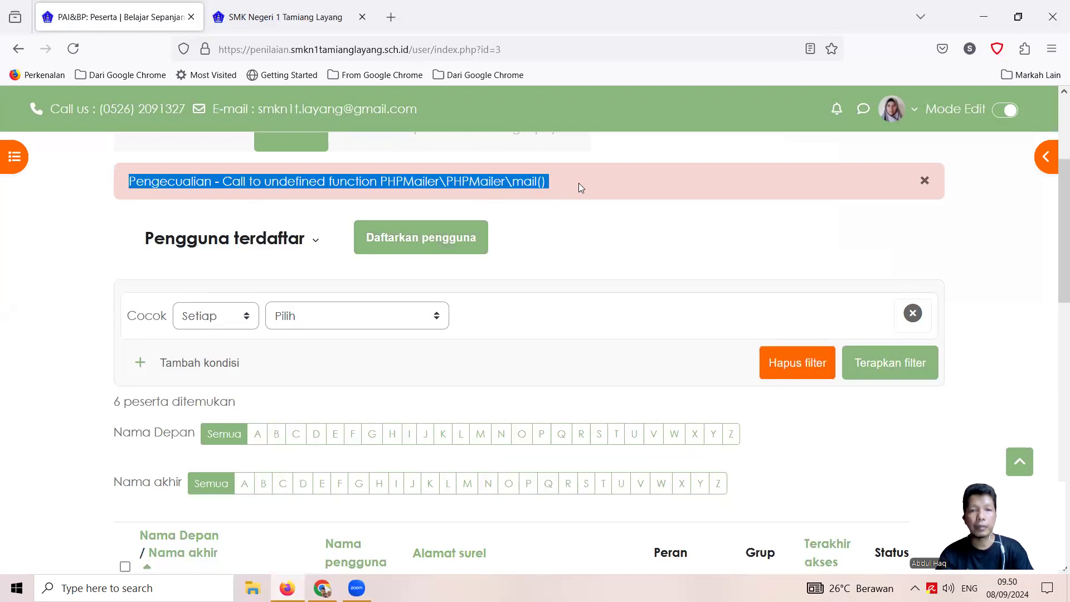
pyautogui.click(578, 182)
pyautogui.moveTo(558, 180)
pyautogui.mouseDown()
pyautogui.moveTo(411, 191)
pyautogui.moveTo(121, 184)
pyautogui.moveTo(562, 192)
pyautogui.mouseUp()
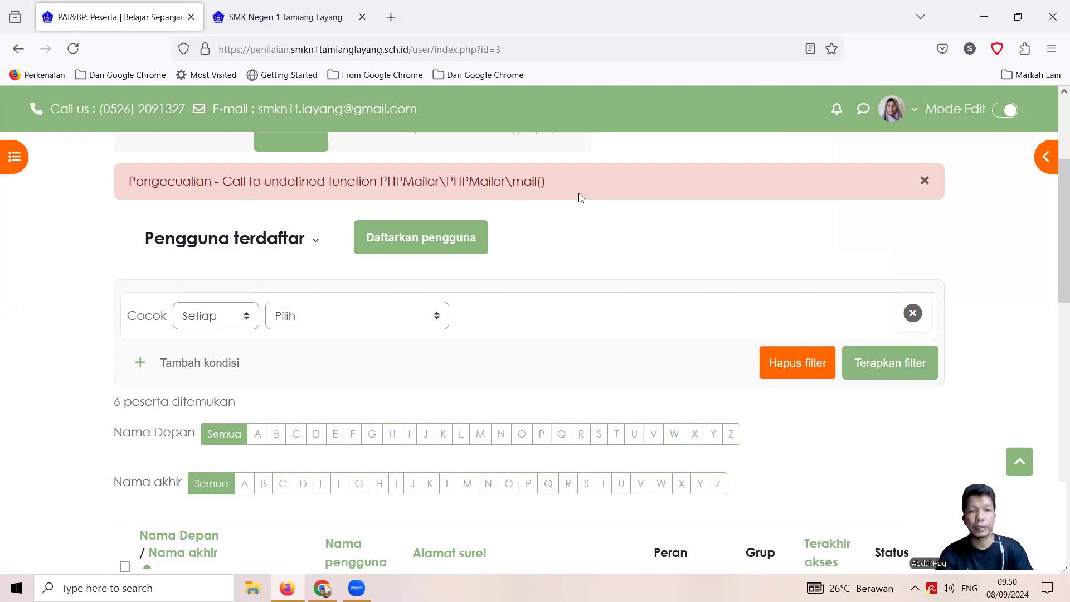
# - Reload the participants page and review the enrolled users and the role assigned to each
pyautogui.click(74, 50)
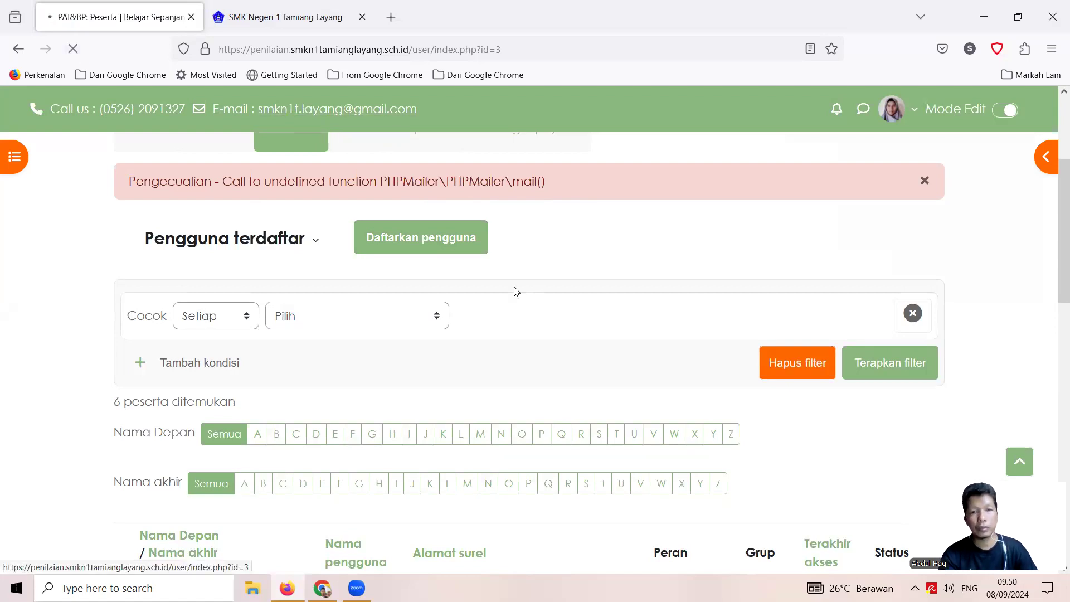
pyautogui.scroll(-3, 513, 291)
pyautogui.scroll(-4, 514, 291)
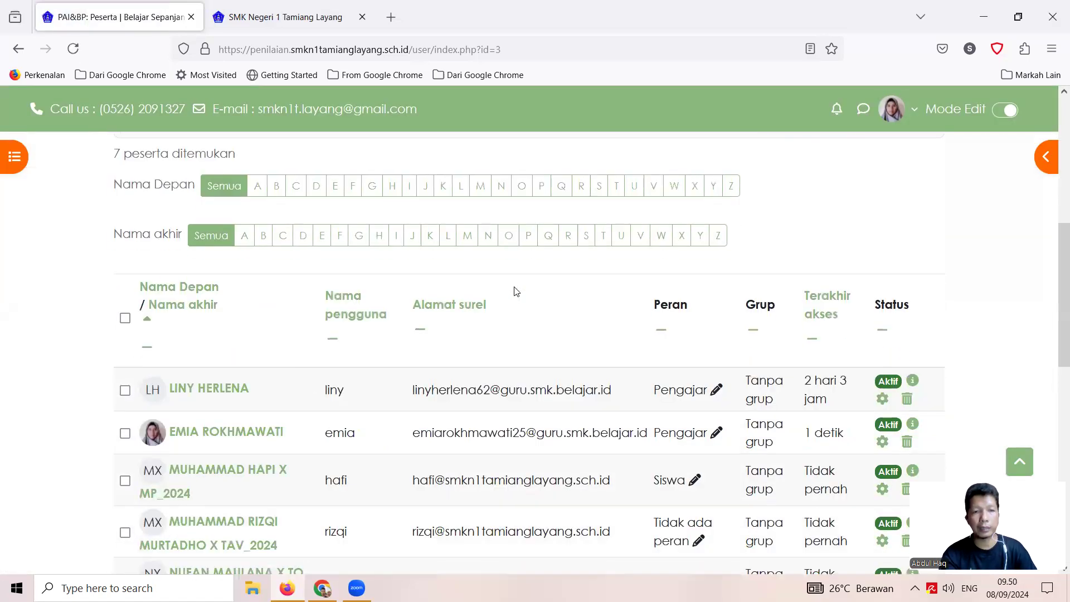
pyautogui.scroll(-1, 515, 290)
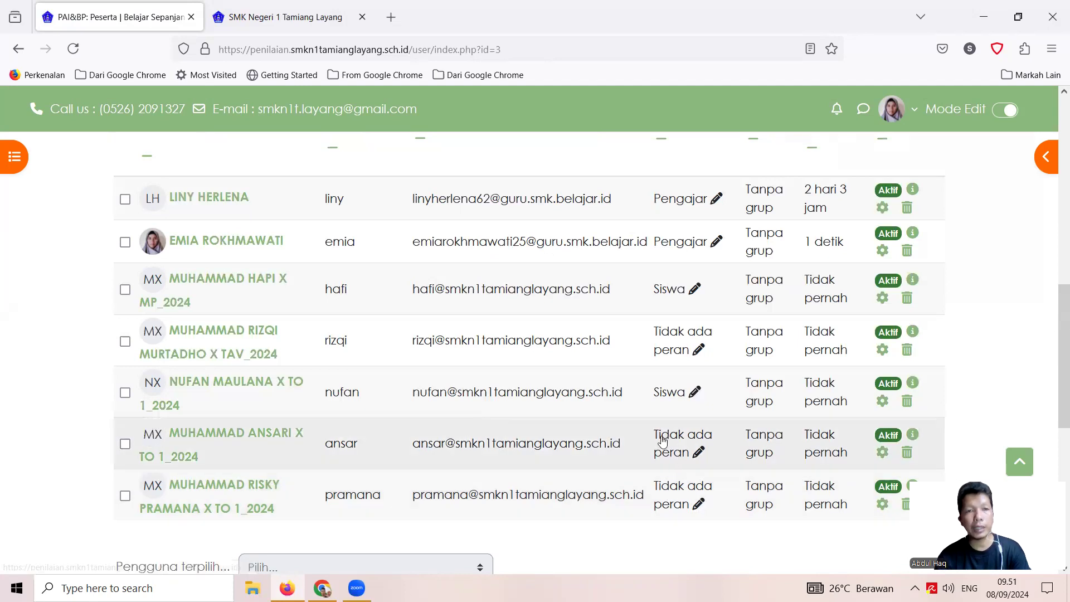
pyautogui.scroll(5, 540, 286)
pyautogui.scroll(4, 540, 286)
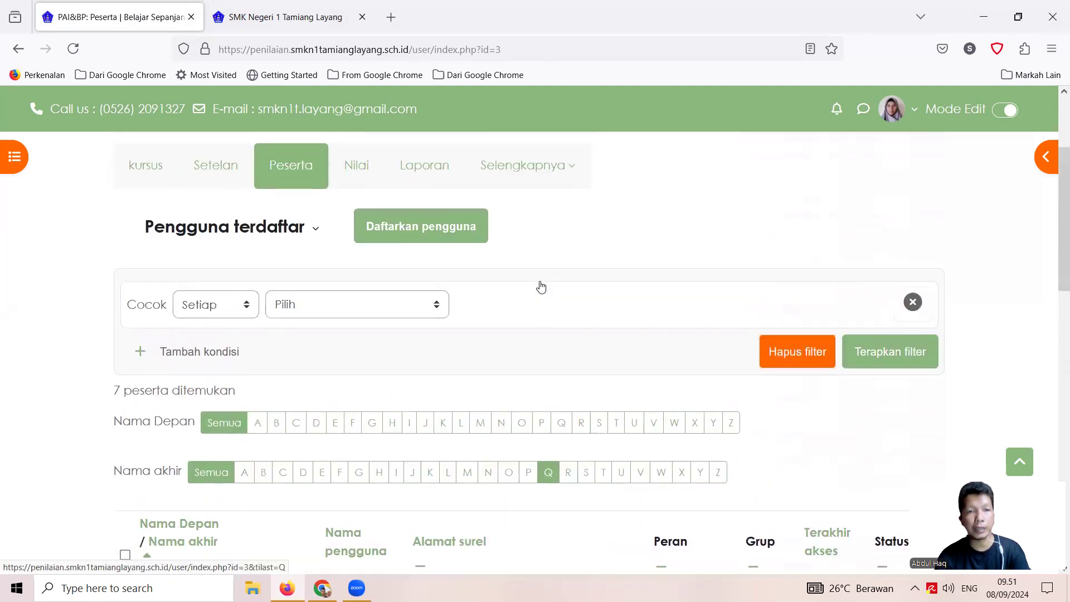
pyautogui.scroll(3, 499, 346)
pyautogui.scroll(-10, 500, 348)
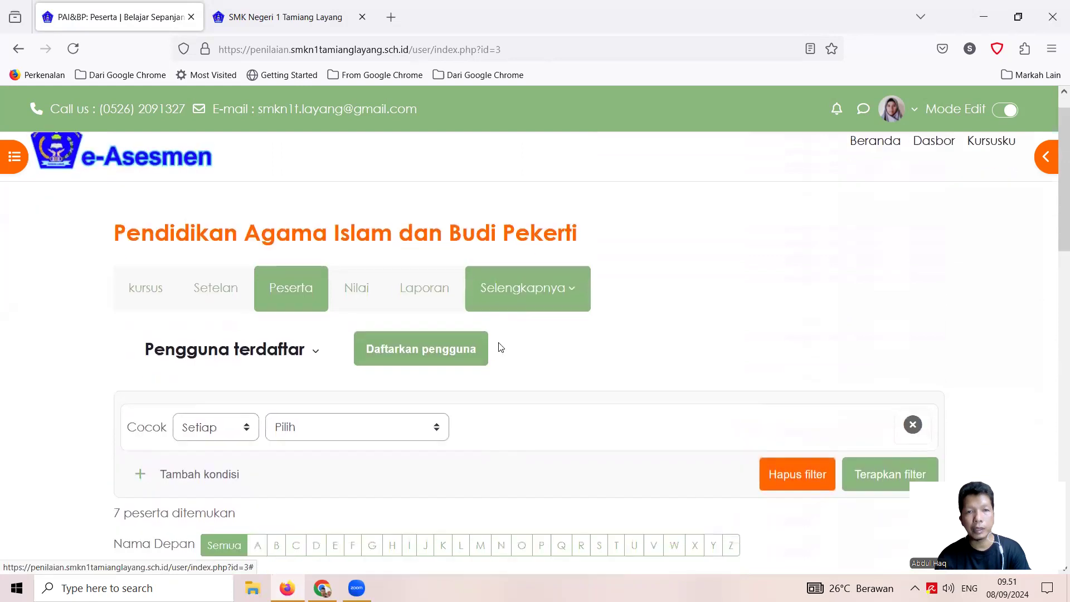
pyautogui.scroll(-5, 499, 342)
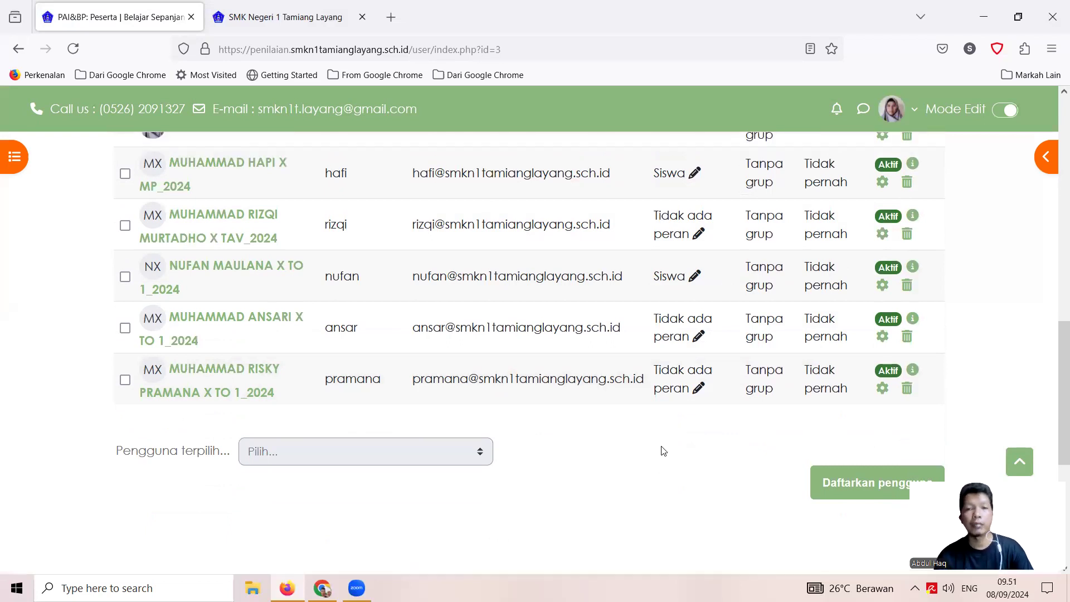
# - Assign the Siswa role to the enrolled X TAV_2024 student and save the change
pyautogui.scroll(2, 663, 450)
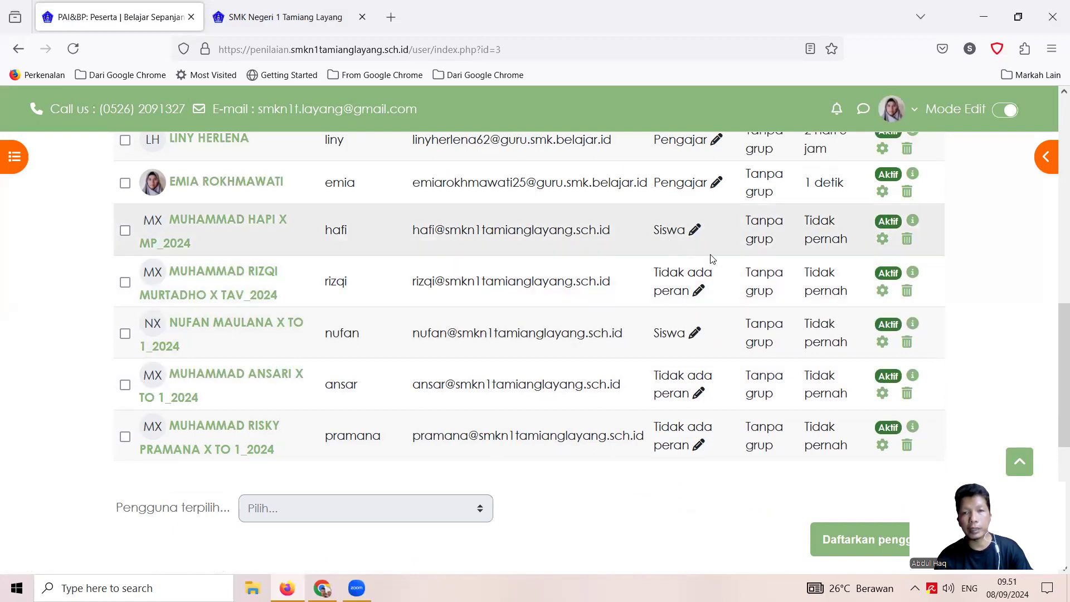
pyautogui.click(697, 292)
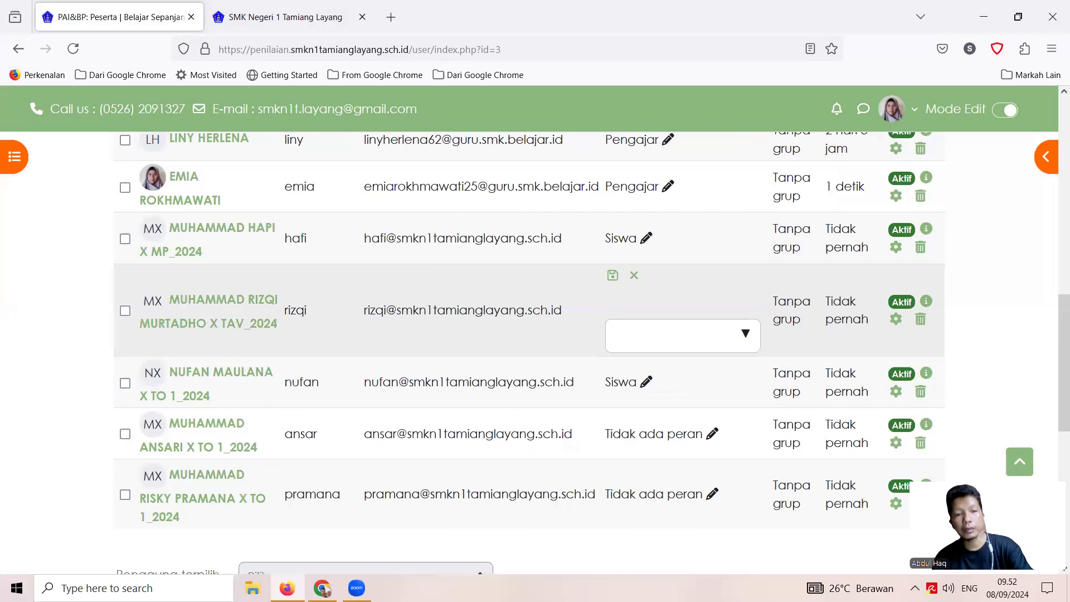
pyautogui.write('s')
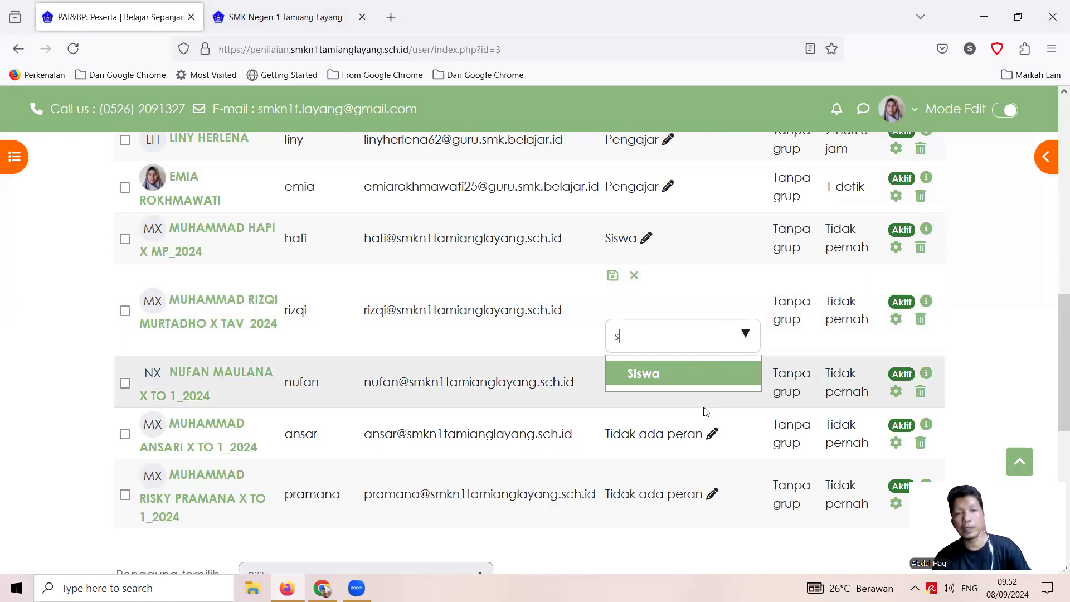
pyautogui.click(686, 374)
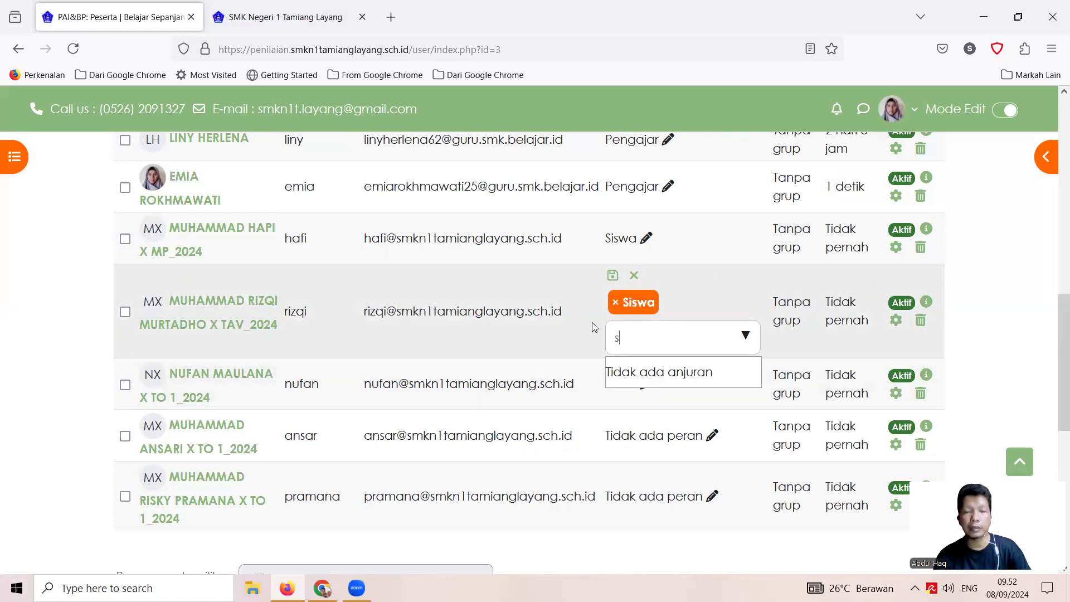
pyautogui.click(613, 276)
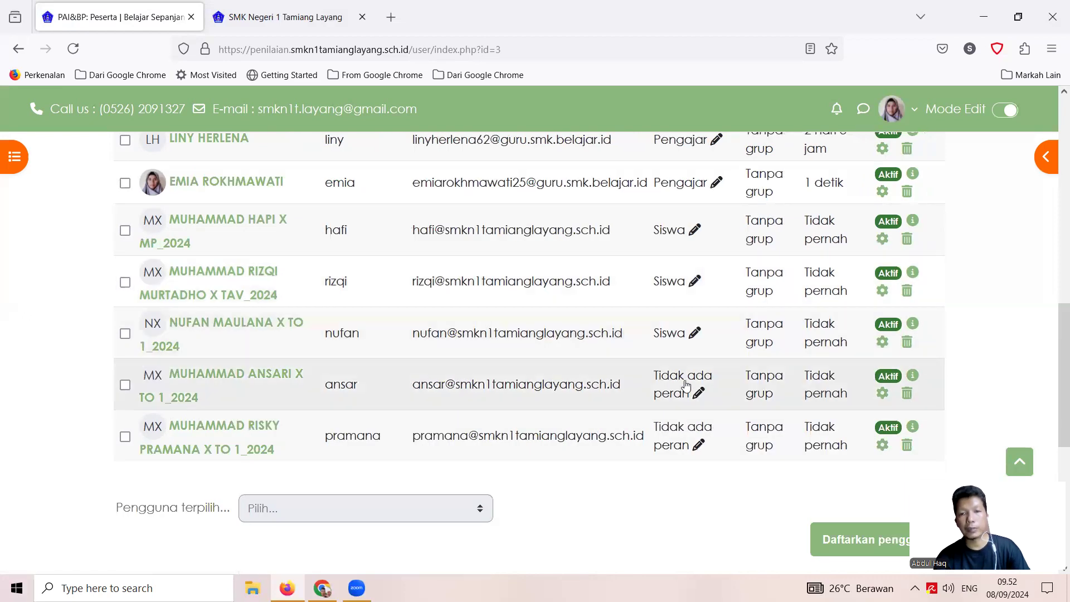
# - Give the first X TO 1_2024 student without a role the Siswa role and save it
pyautogui.click(698, 394)
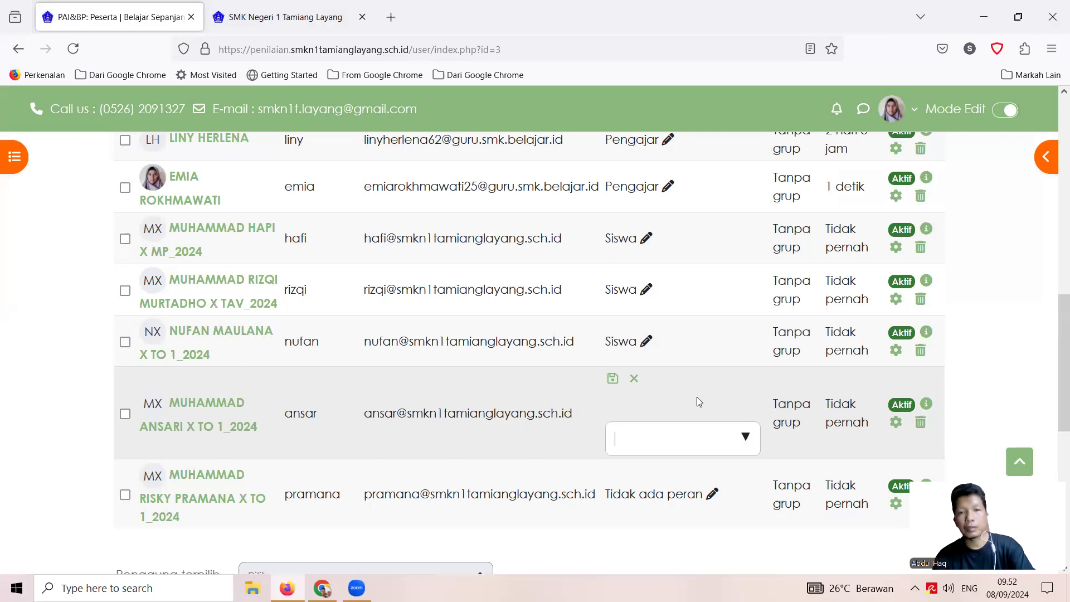
pyautogui.write('s')
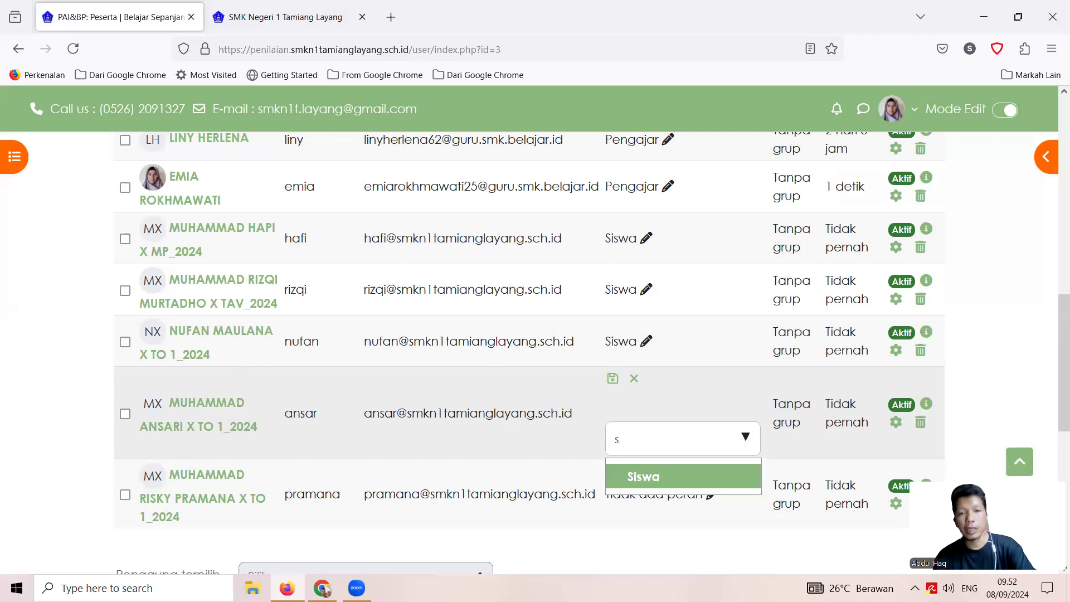
pyautogui.click(652, 478)
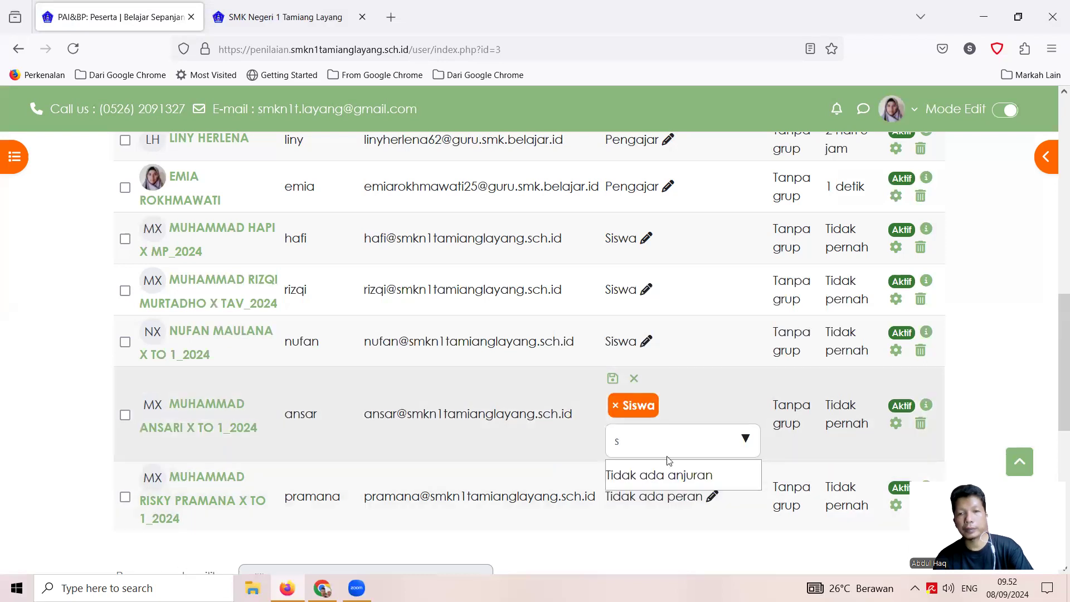
pyautogui.click(612, 378)
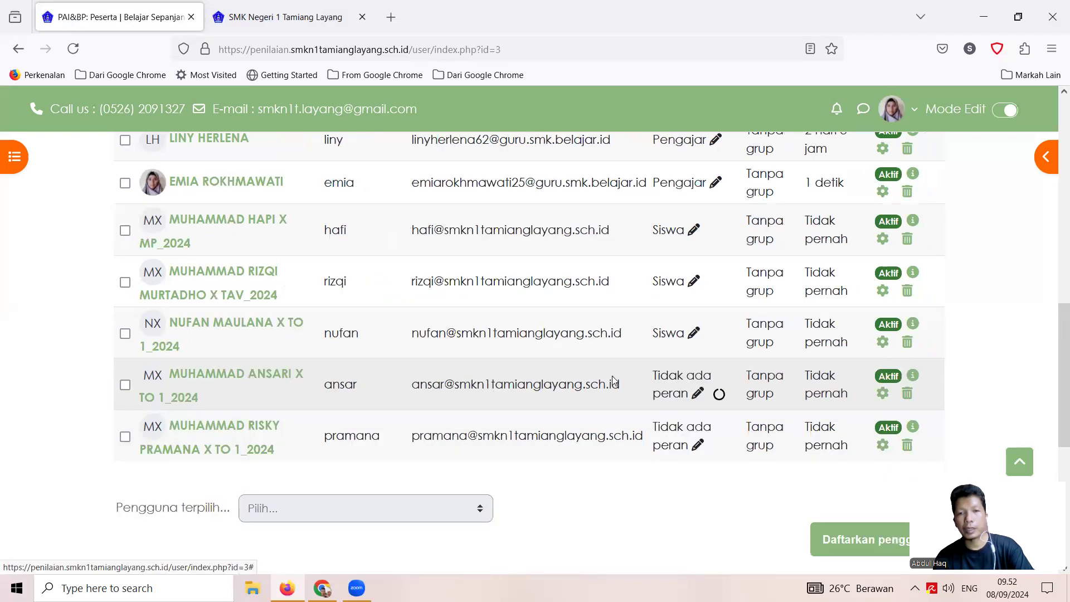
# - Set the role of the last X TO 1_2024 student in the participants list to Siswa and save it
pyautogui.click(698, 445)
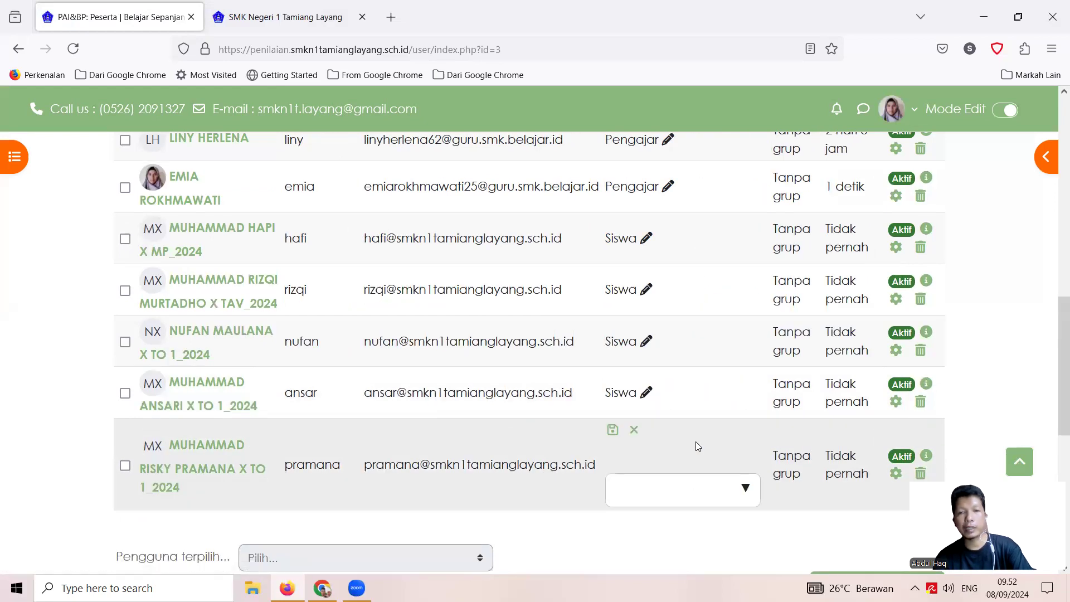
pyautogui.write('s')
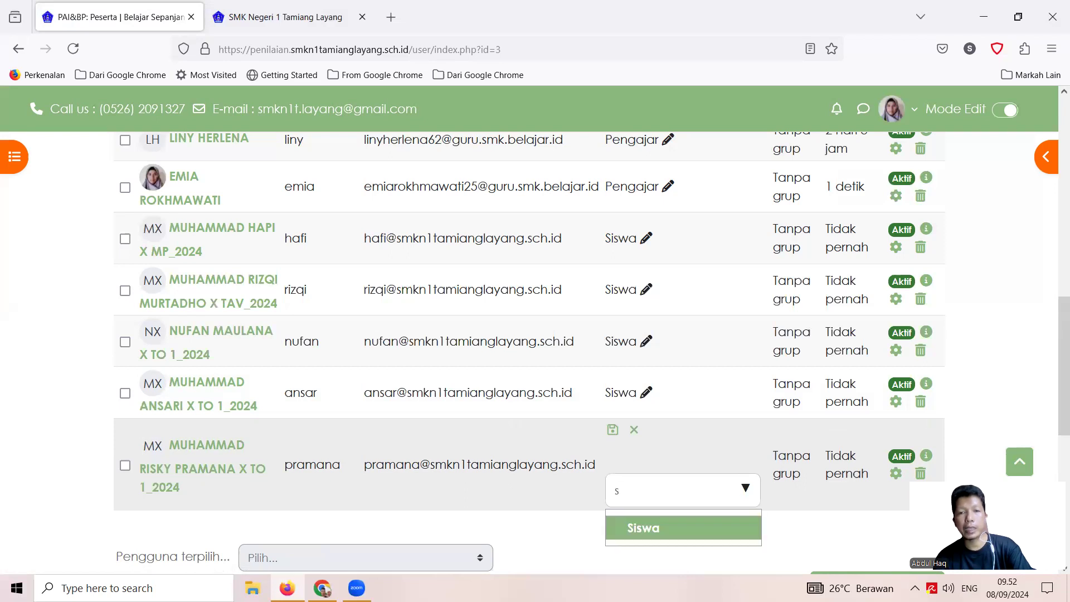
pyautogui.click(660, 534)
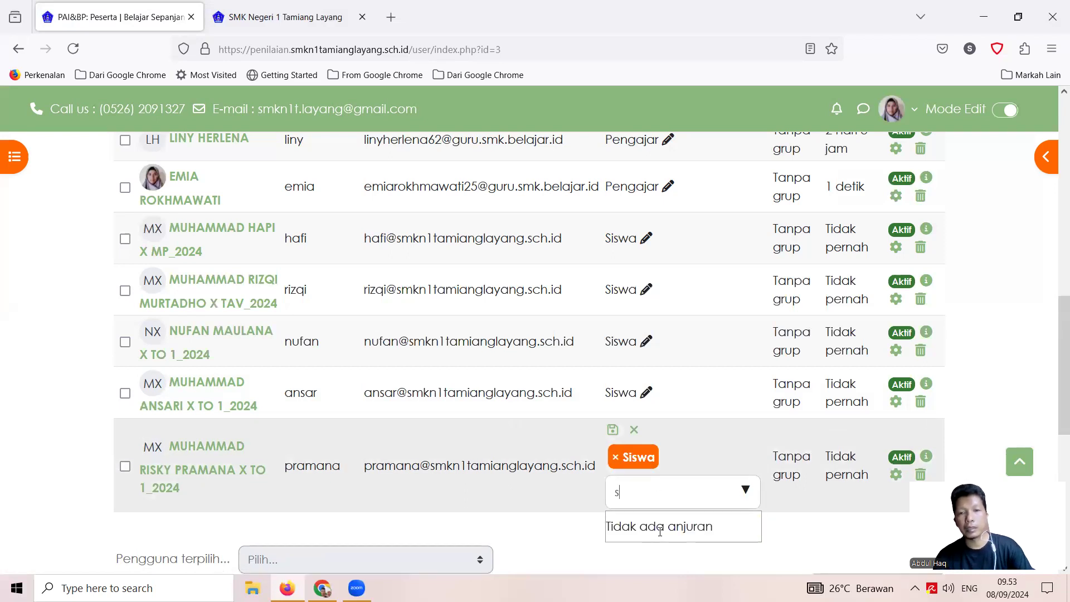
pyautogui.click(613, 430)
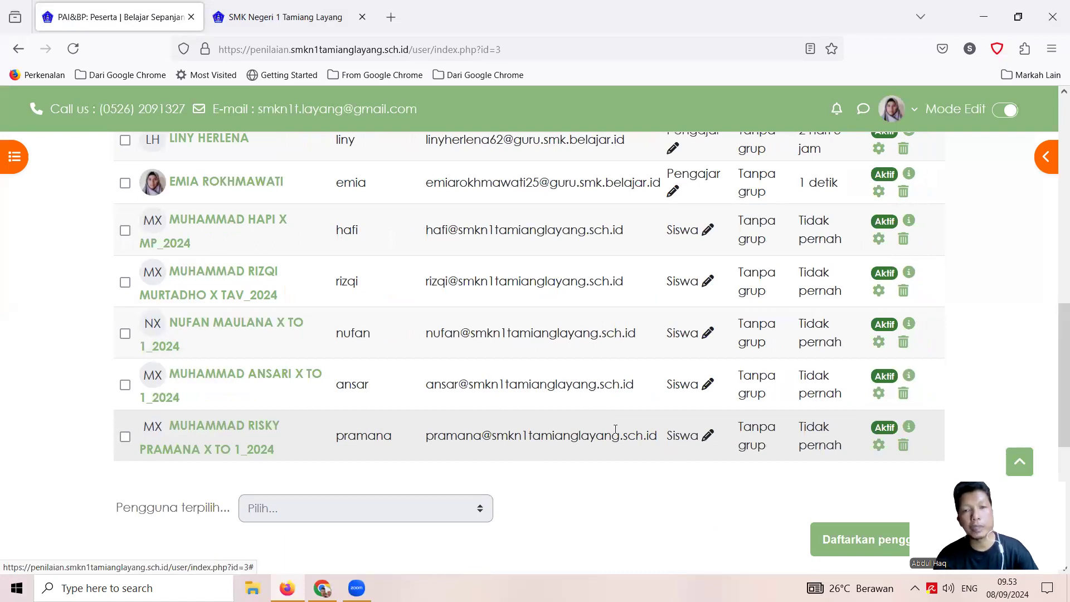
# - Review the full participants list and check the role assigned to each enrolled user
pyautogui.scroll(-6, 654, 537)
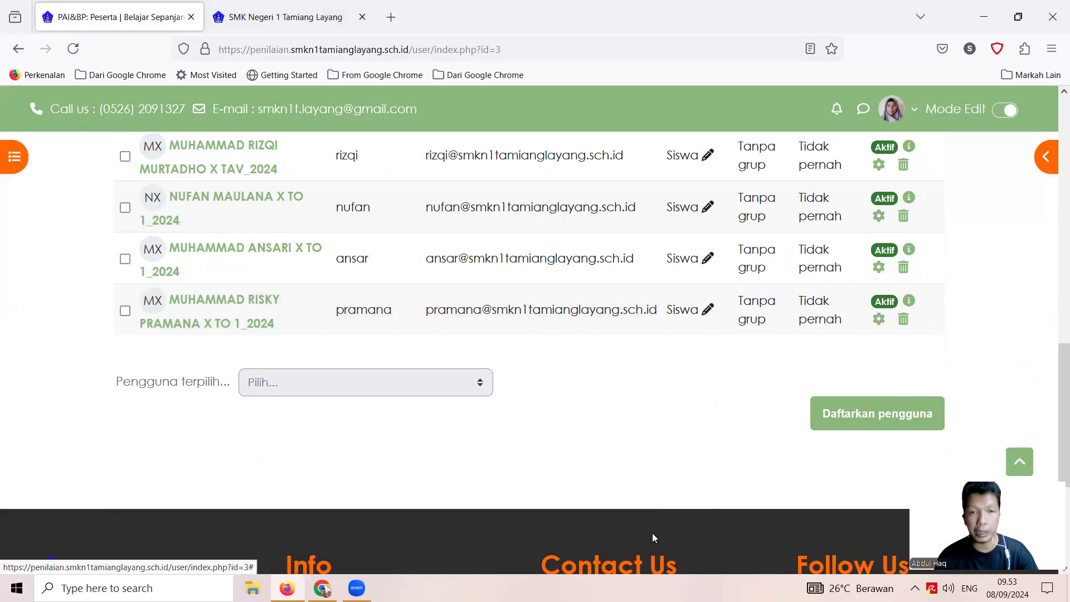
pyautogui.scroll(8, 652, 533)
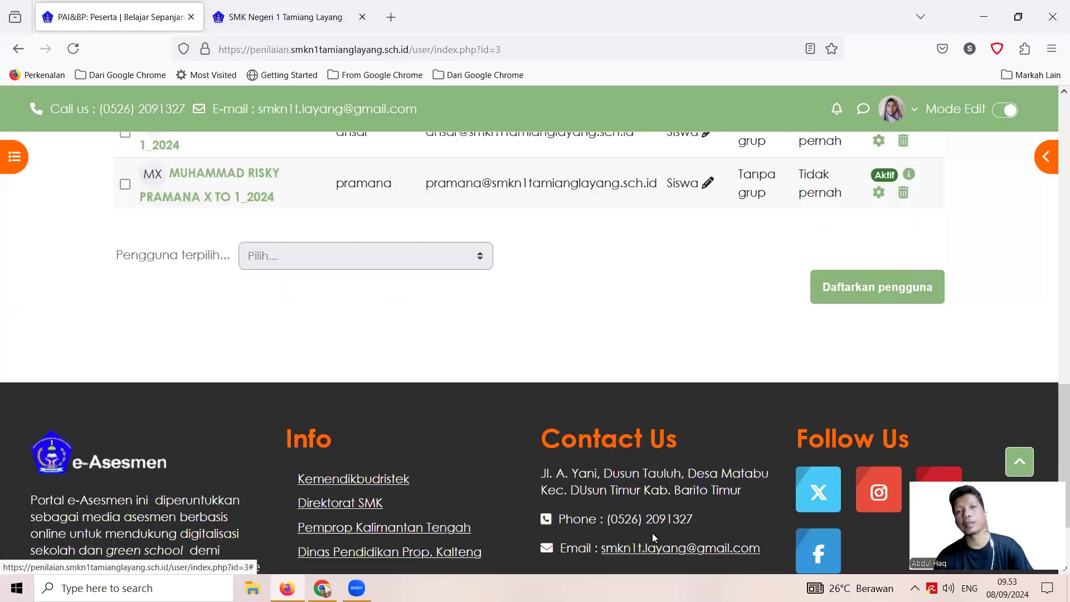
pyautogui.scroll(4, 653, 537)
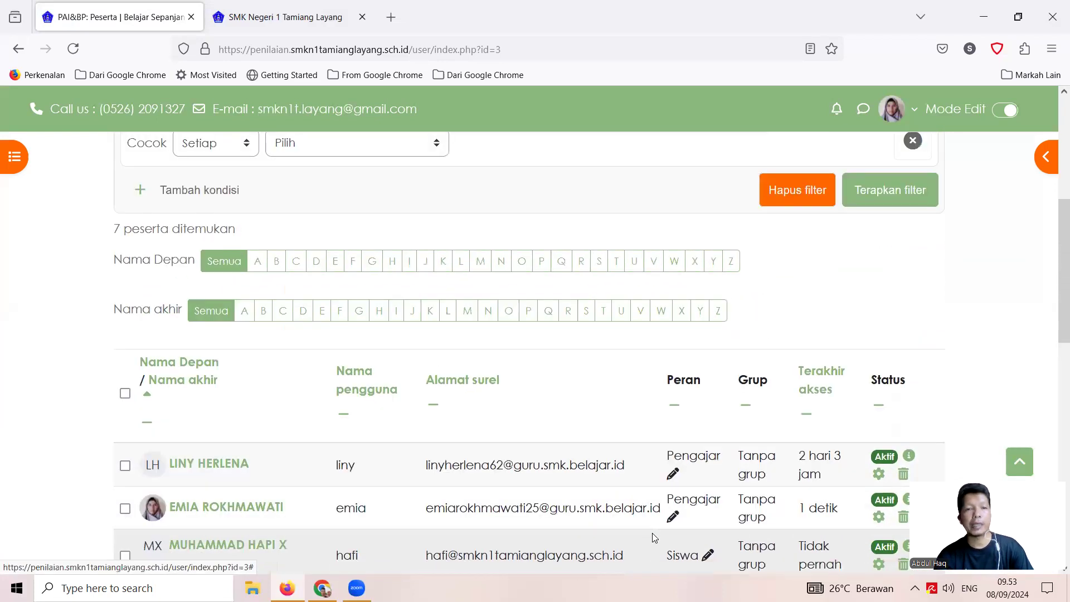
pyautogui.scroll(-5, 654, 535)
pyautogui.scroll(-6, 655, 537)
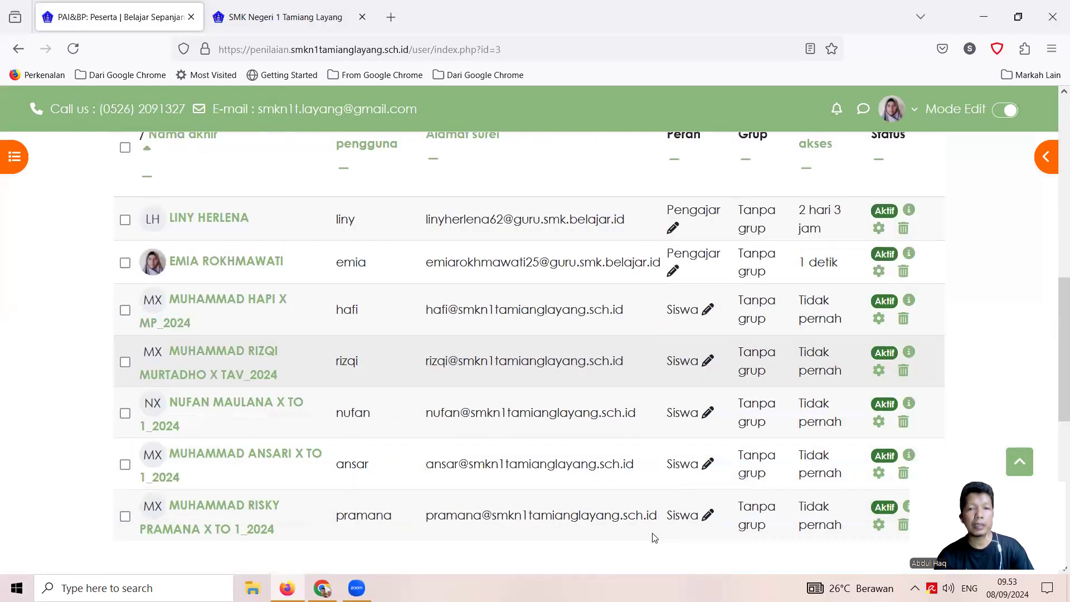
pyautogui.scroll(12, 655, 537)
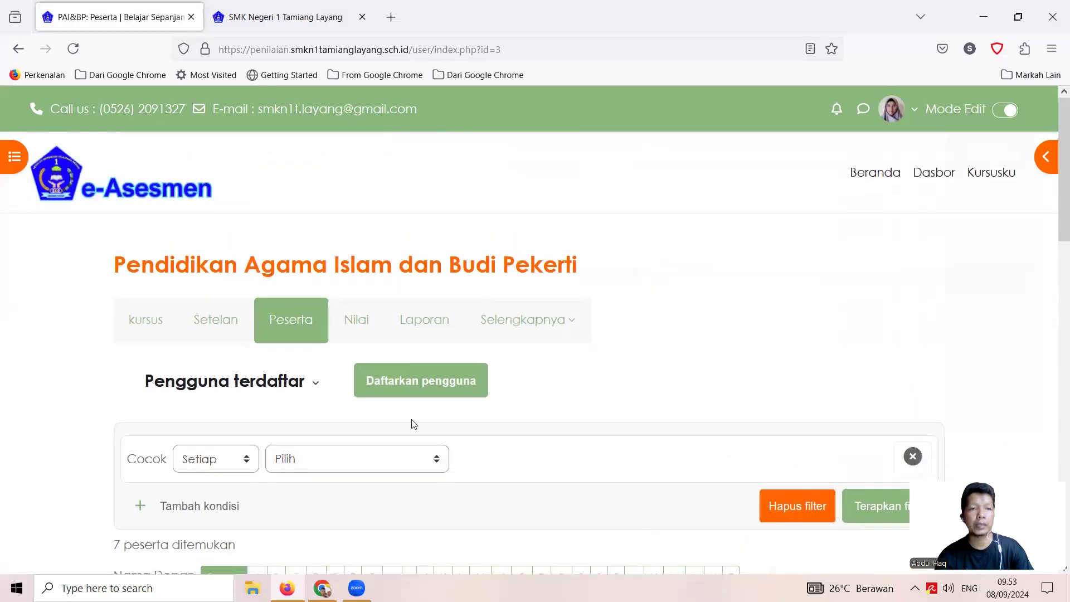
# - Return to the course page and examine the contents of the Kelas X, Kelas XI and Kelas XII sections
pyautogui.click(138, 331)
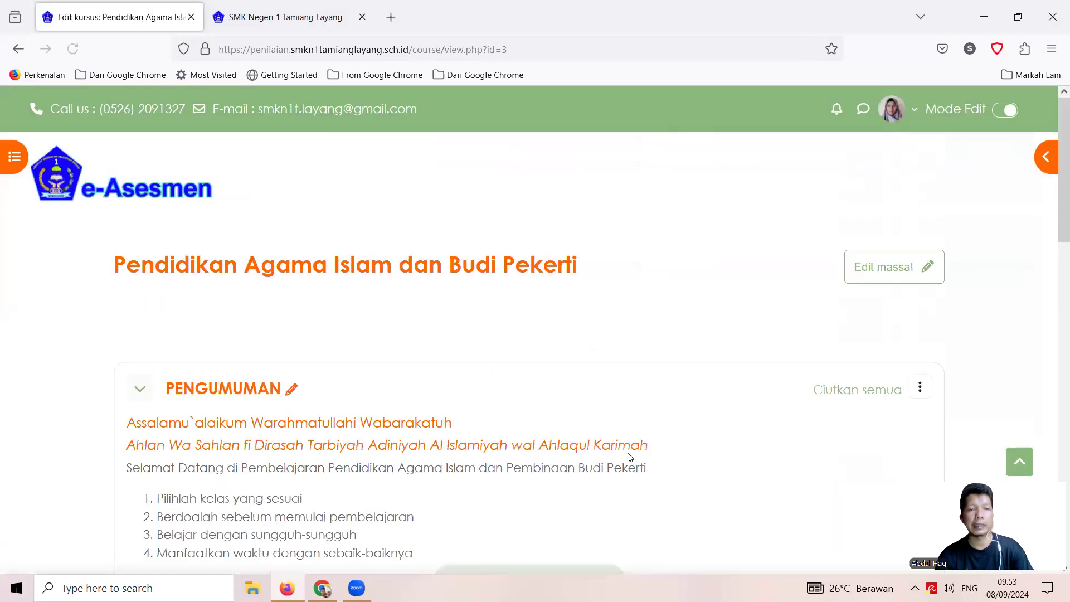
pyautogui.scroll(-8, 630, 457)
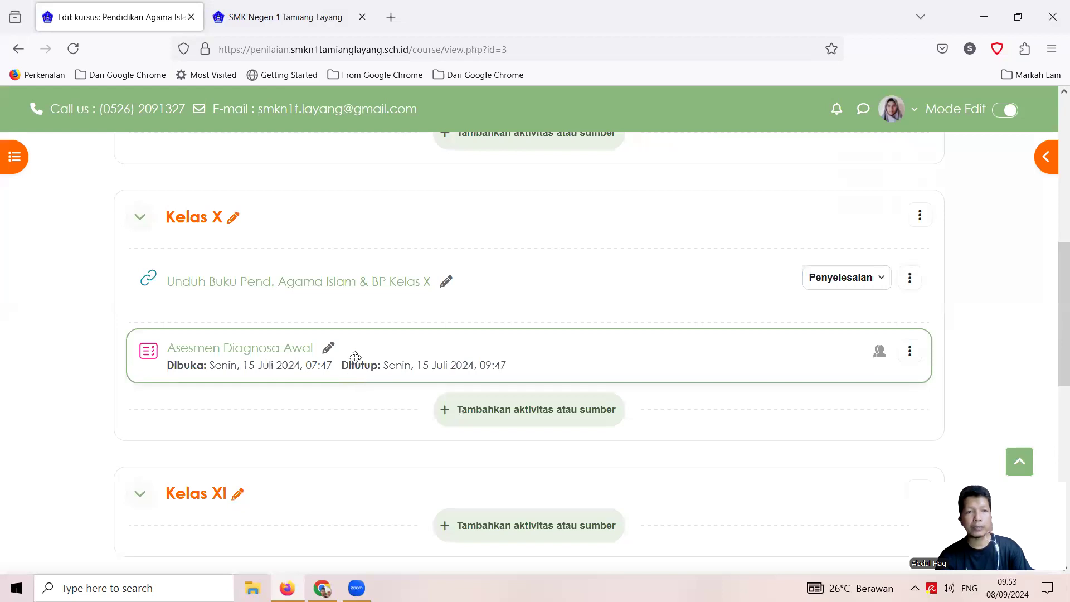
pyautogui.scroll(-3, 243, 474)
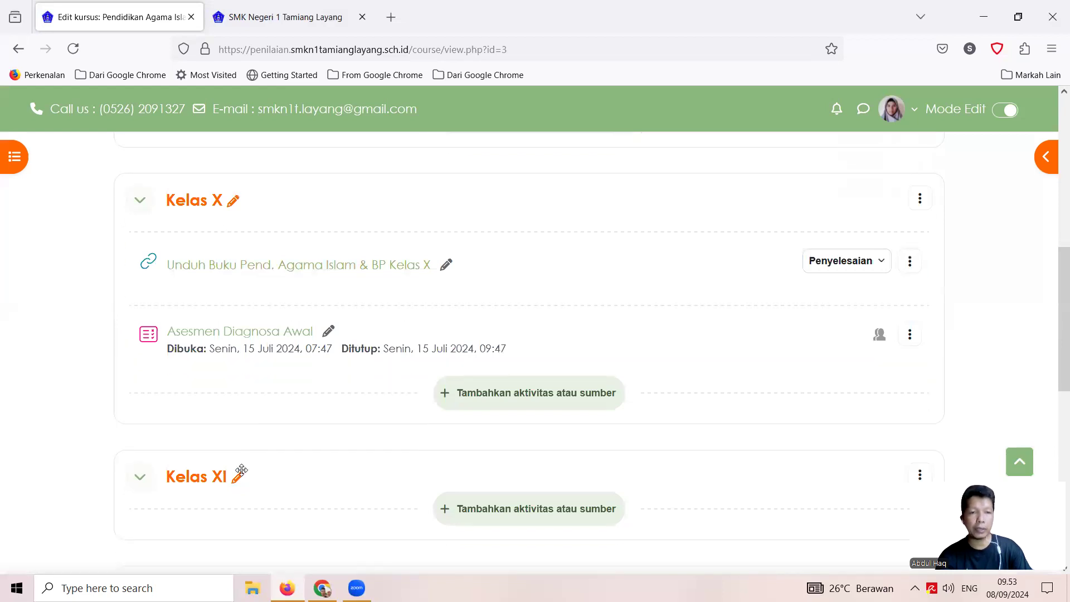
pyautogui.scroll(2, 243, 475)
pyautogui.scroll(-4, 243, 475)
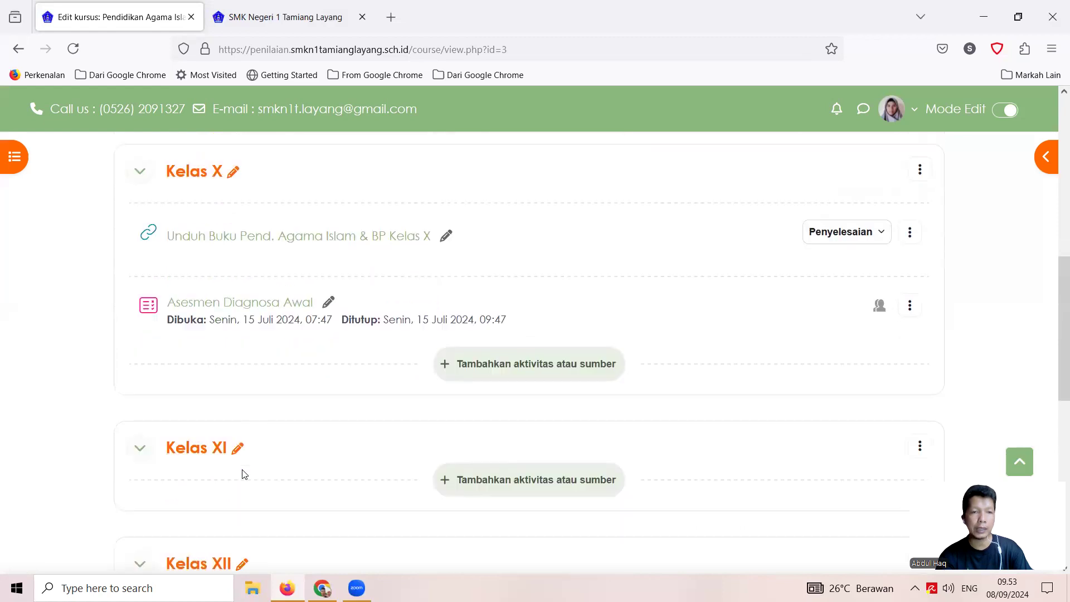
pyautogui.scroll(3, 244, 474)
pyautogui.scroll(-3, 243, 474)
pyautogui.scroll(4, 243, 474)
pyautogui.scroll(-1, 244, 475)
pyautogui.scroll(-1, 243, 474)
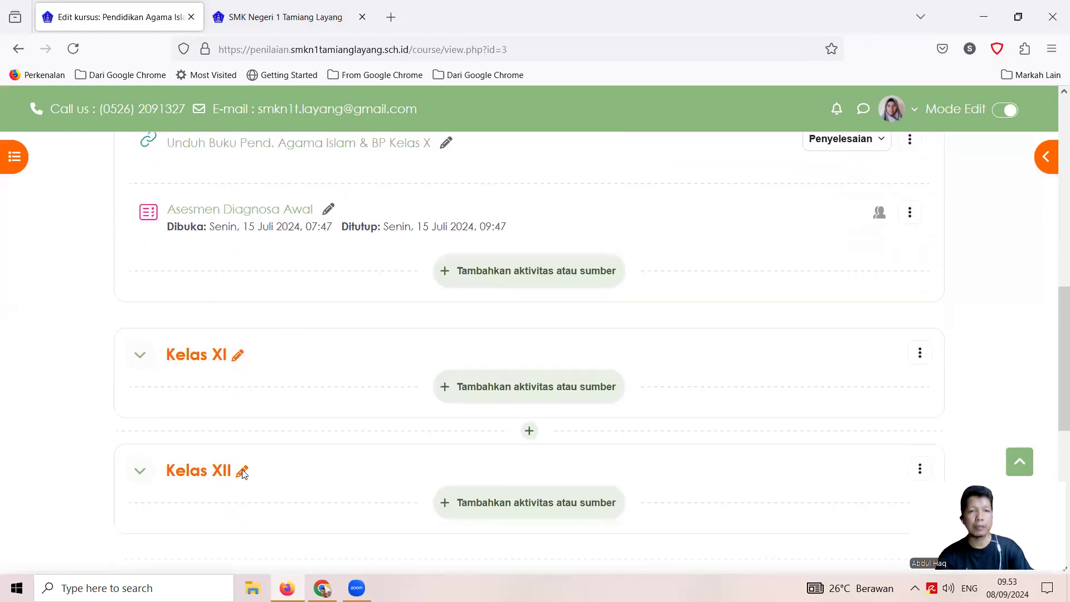
# - Open the available actions for the Unduh Buku Pend. Agama Islam & BP Kelas X link in the Kelas X section
pyautogui.scroll(2, 243, 474)
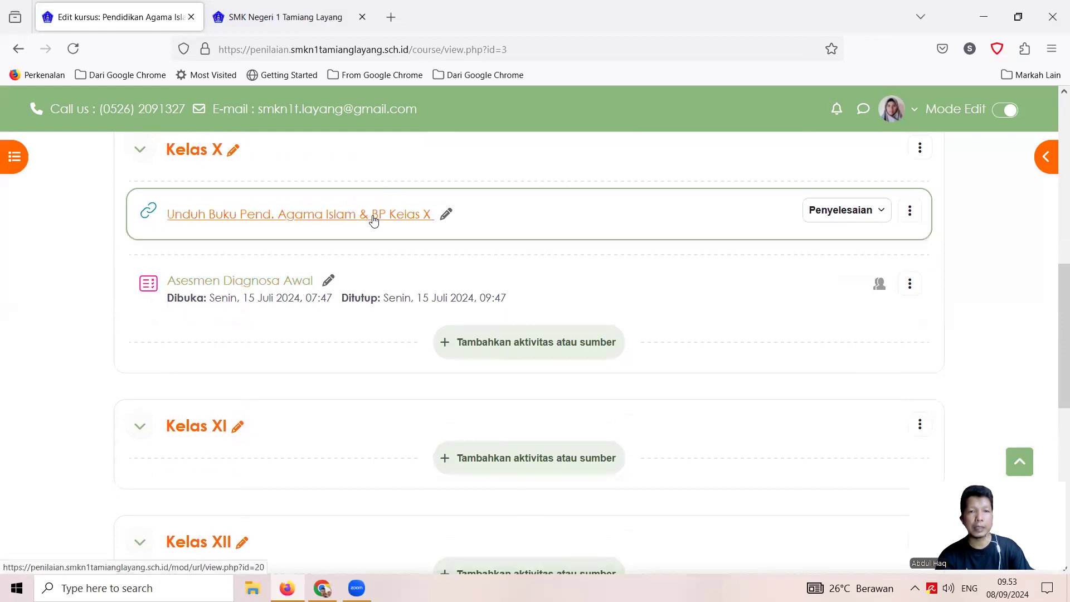
pyautogui.click(911, 213)
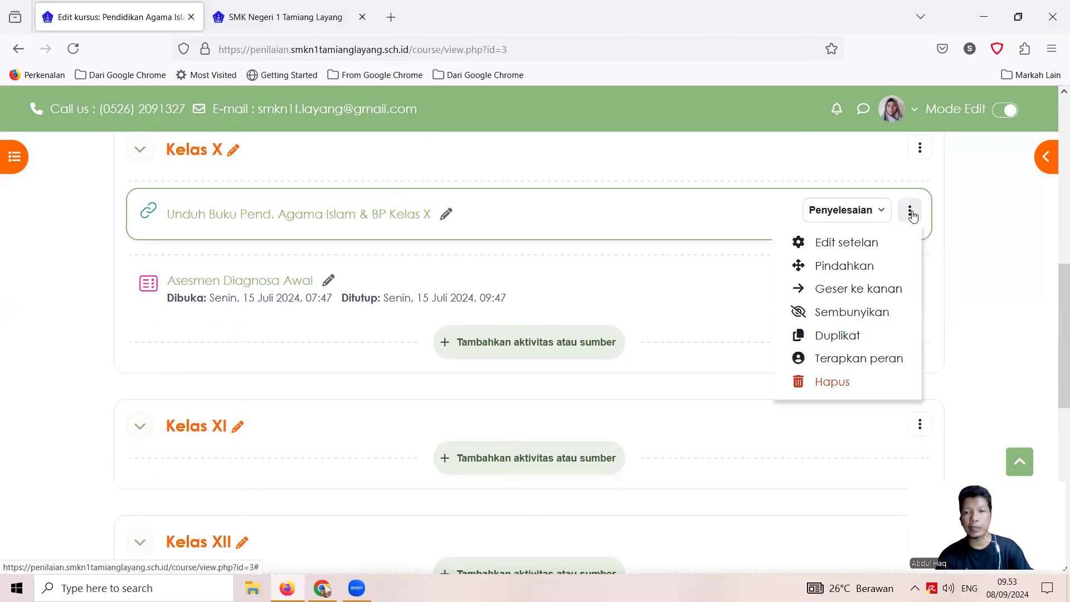